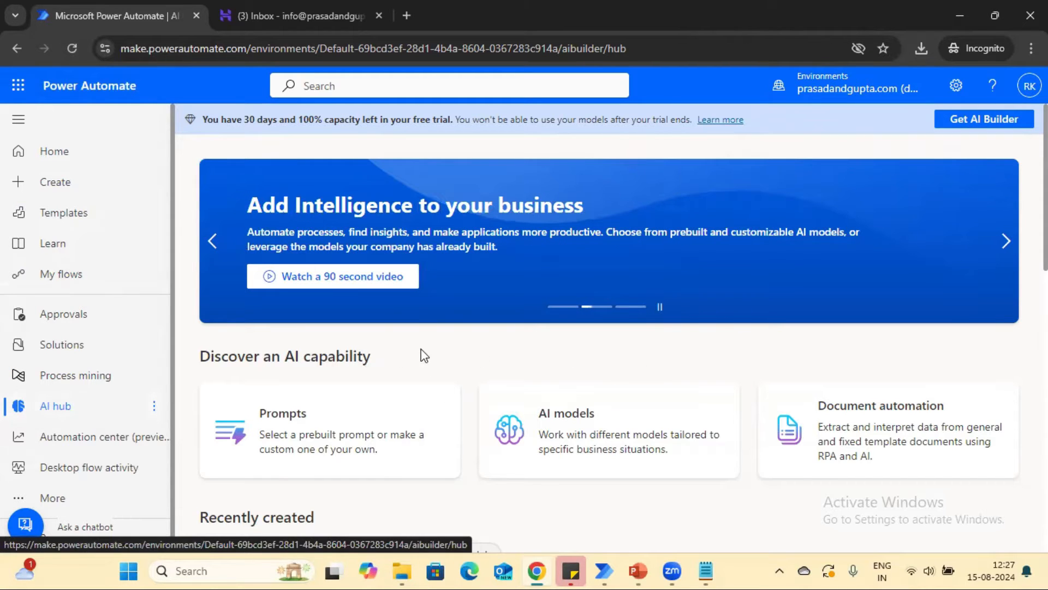
# Step: Examine the AI hub page, including its AI capabilities, recently created models and learning resources
pyautogui.scroll(-2, 609, 333)
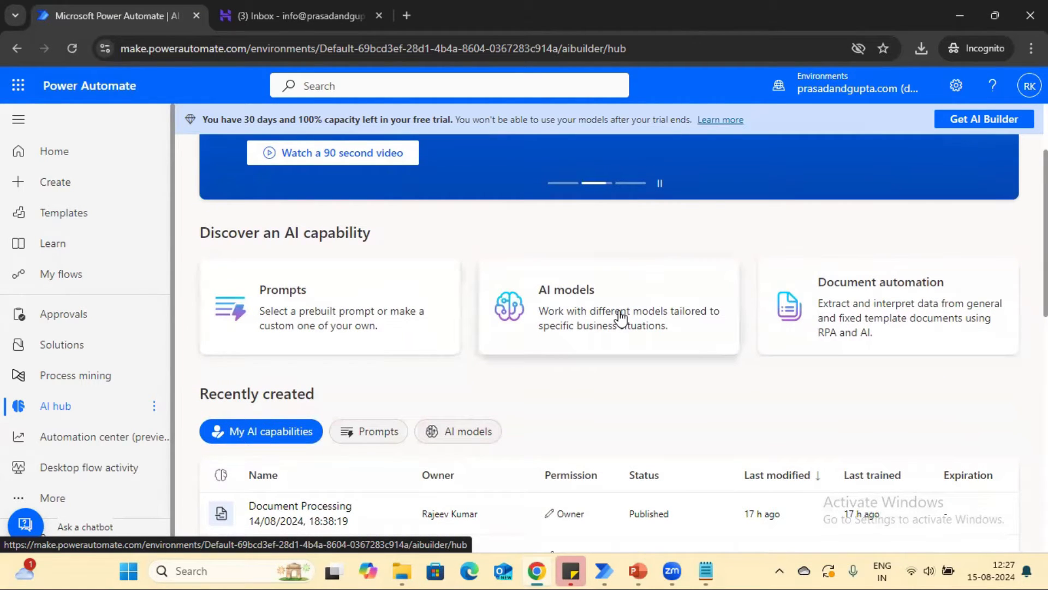
pyautogui.scroll(-5, 983, 276)
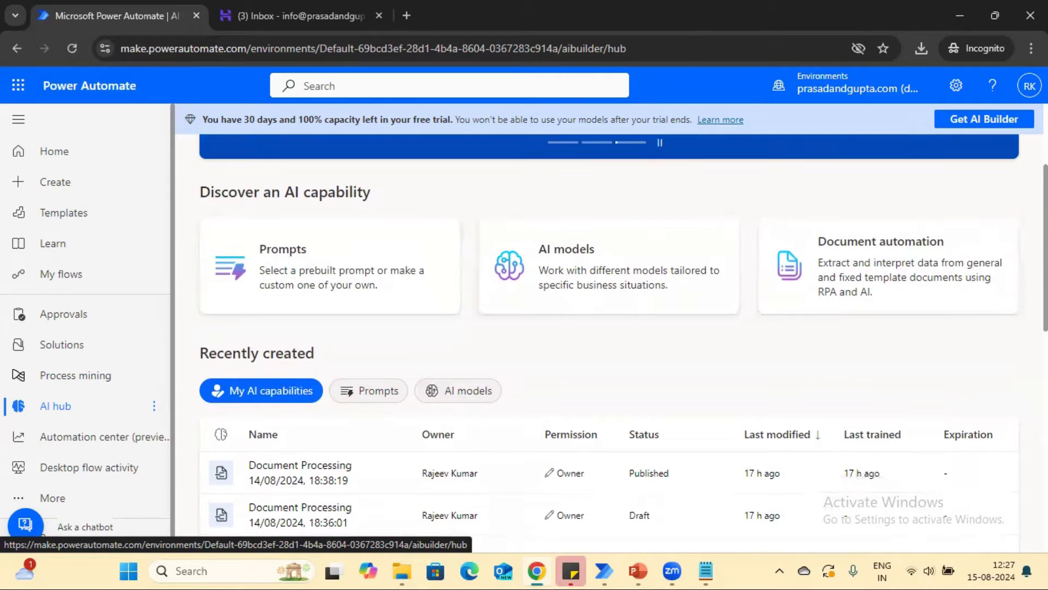
pyautogui.scroll(-1, 609, 327)
pyautogui.scroll(-5, 623, 348)
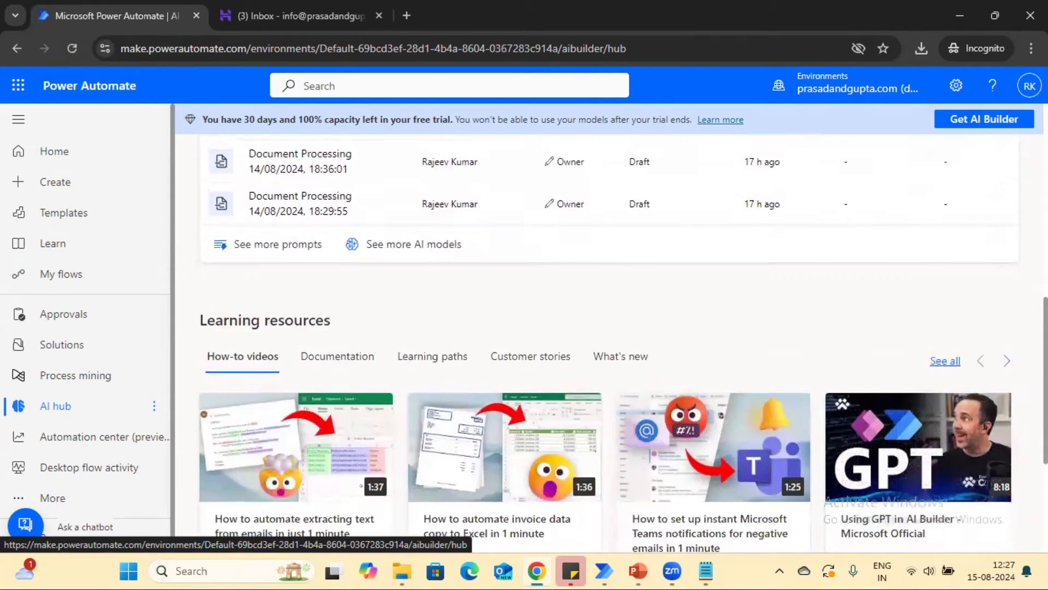
pyautogui.scroll(6, 623, 328)
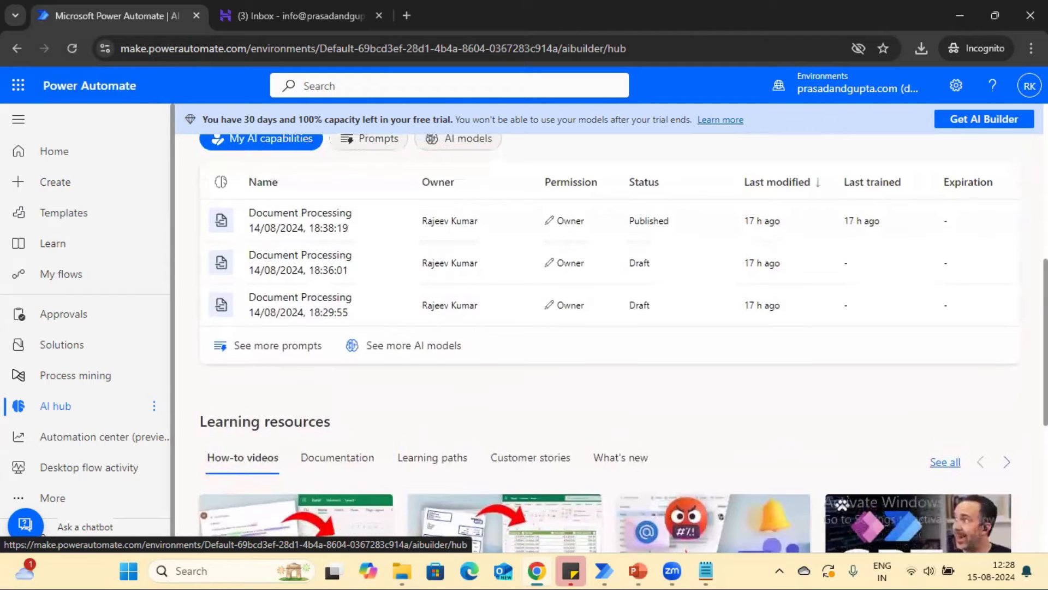
pyautogui.scroll(1, 623, 328)
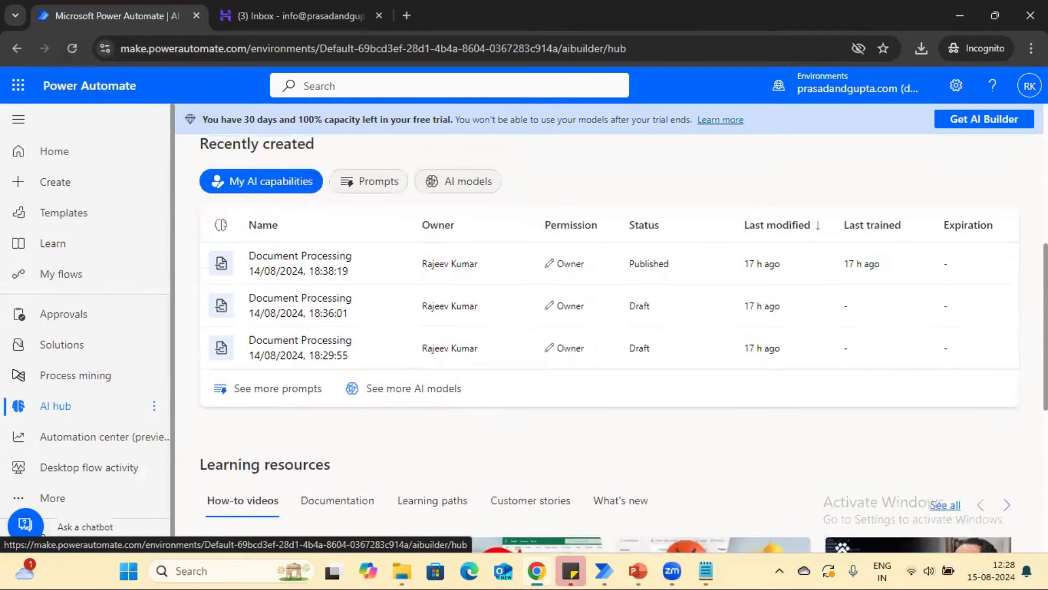
pyautogui.scroll(2, 623, 327)
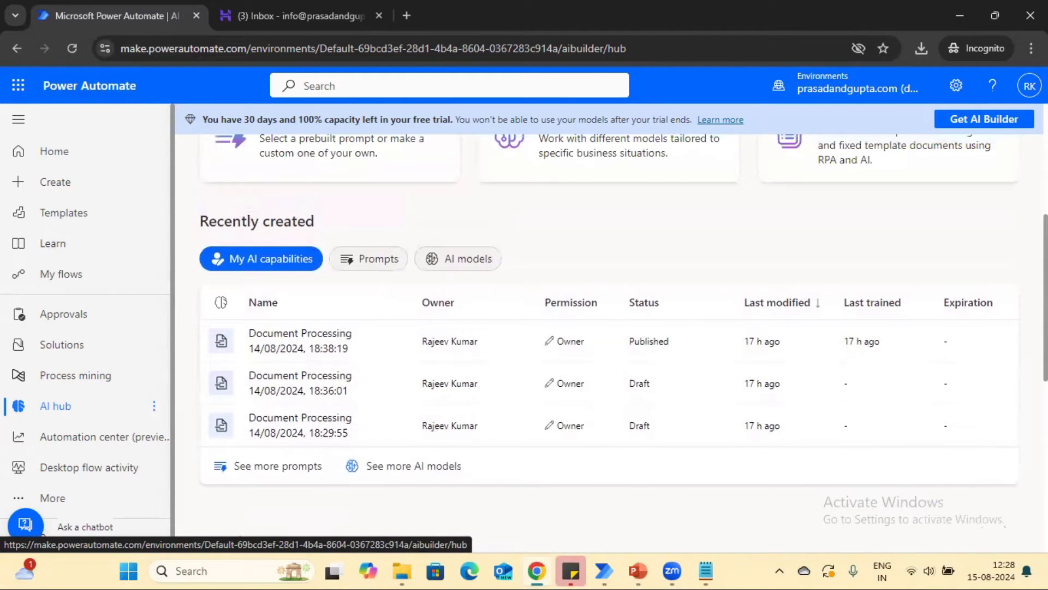
pyautogui.scroll(5, 763, 361)
pyautogui.scroll(-2, 762, 362)
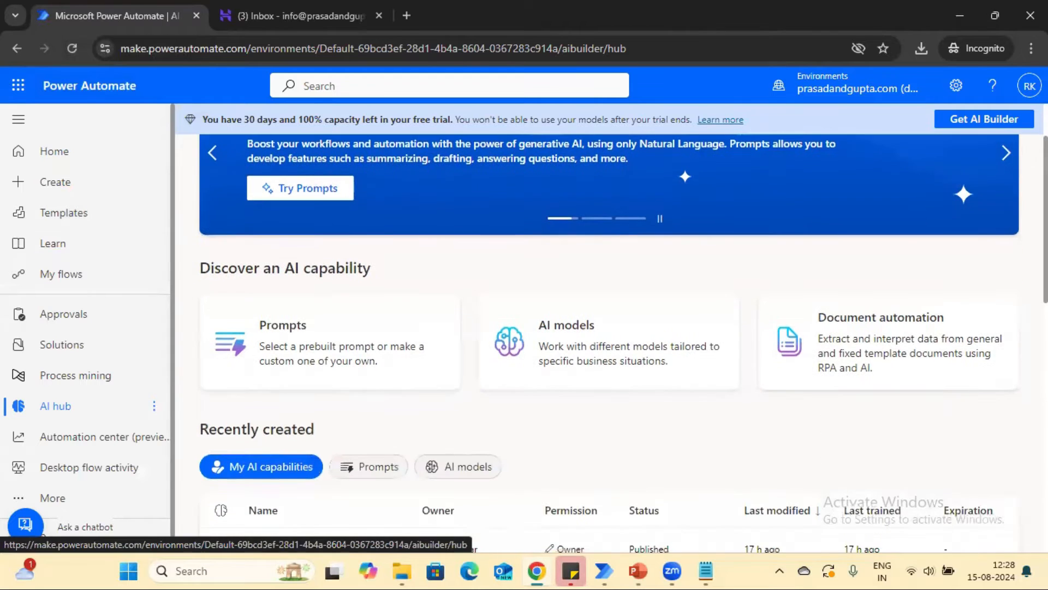
# Step: Switch to File Explorer and open the five PDFs Sample Invoice_001 to Sample Invoice_005 from the AI Builder folder together
pyautogui.click(403, 570)
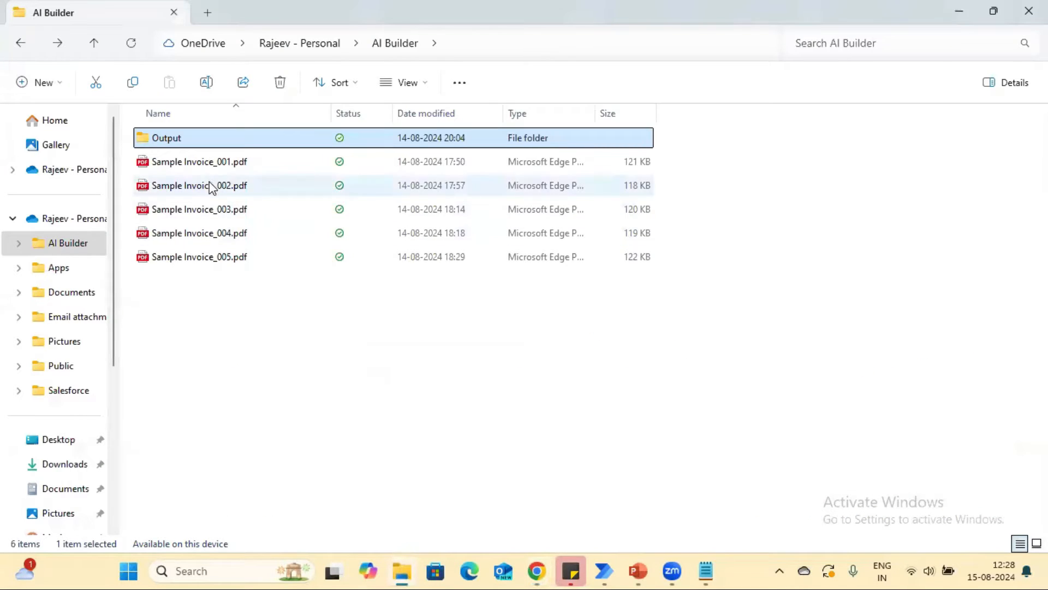
pyautogui.click(204, 166)
pyautogui.hotkey('shift', 'Down')
pyautogui.hotkey('shift', 'Down')
pyautogui.hotkey('shift', 'Down')
pyautogui.hotkey('shift', 'Down')
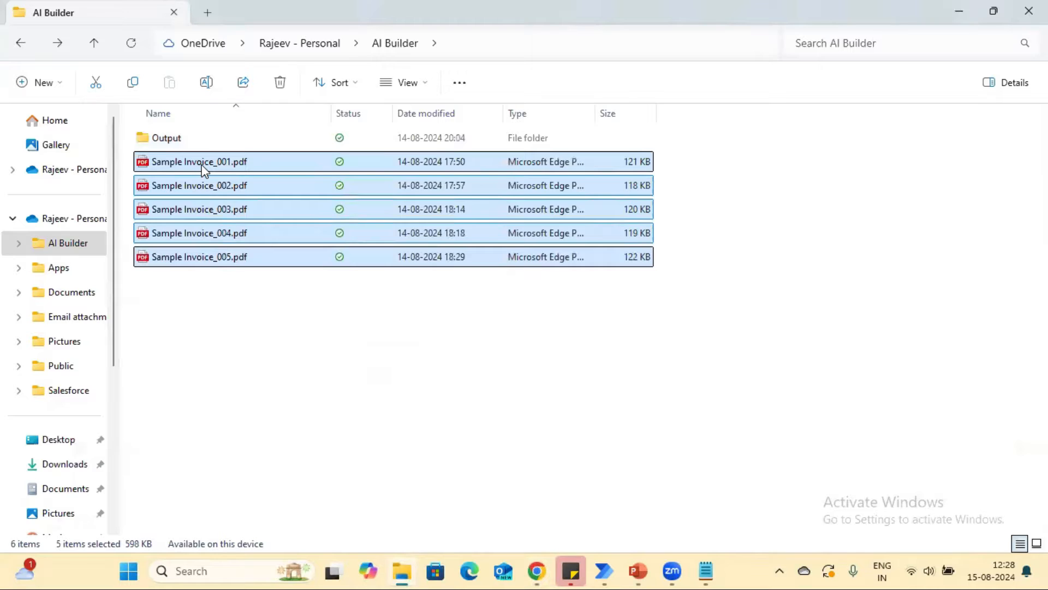
pyautogui.press('Return')
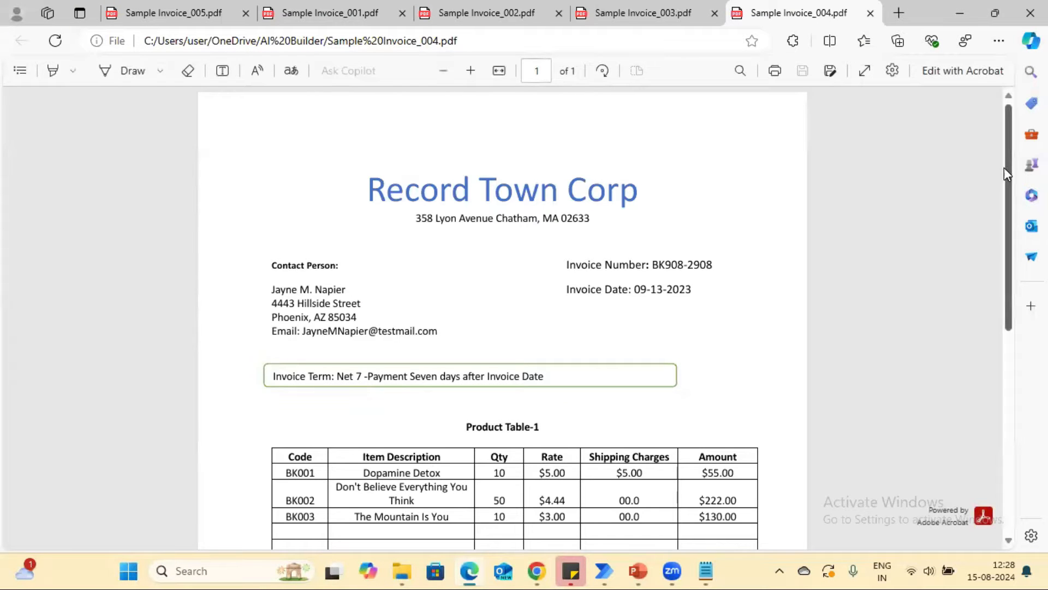
# Step: Examine the header details and product tables in Sample Invoice_004 and Sample Invoice_005, and close the PDF window
pyautogui.scroll(-1, 1010, 195)
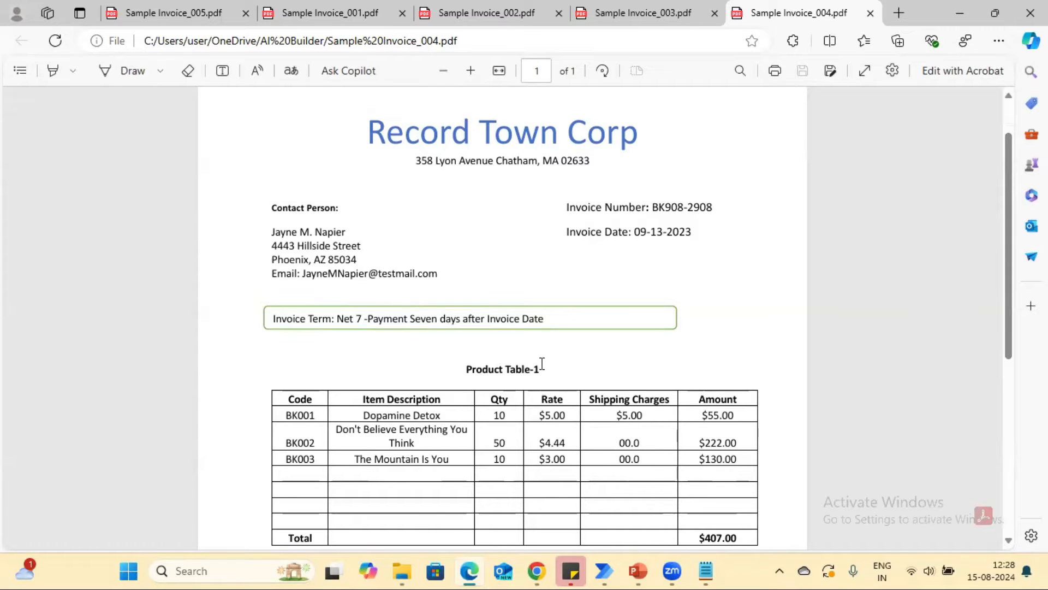
pyautogui.scroll(-3, 1010, 245)
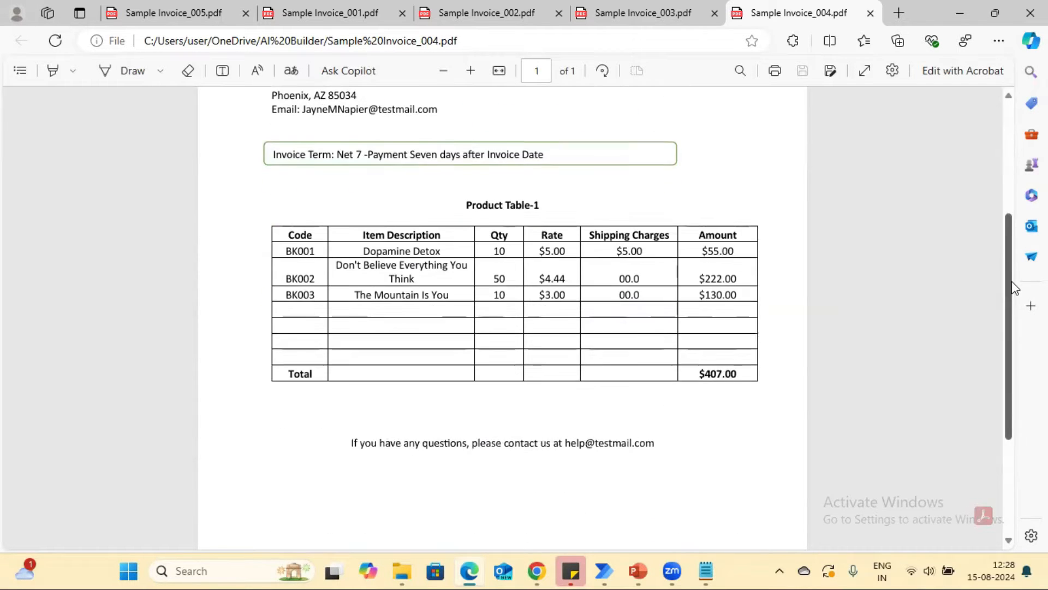
pyautogui.click(334, 13)
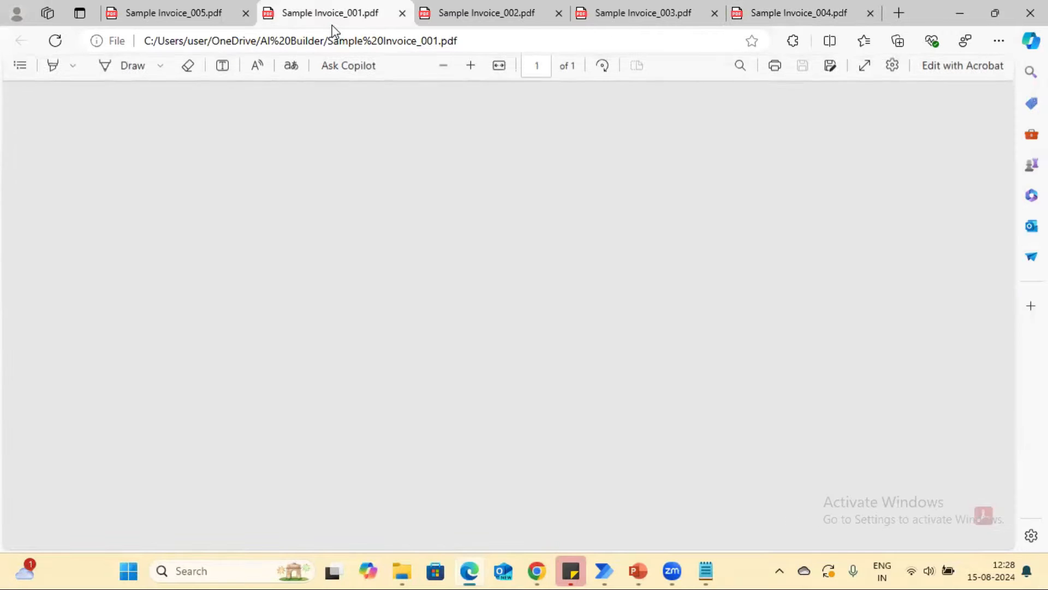
pyautogui.click(172, 15)
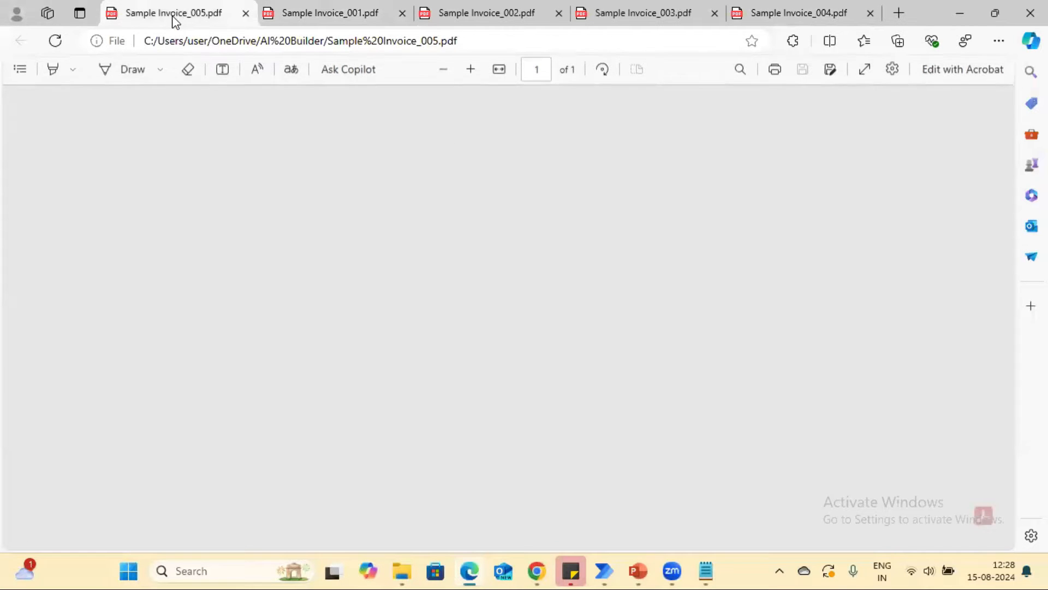
pyautogui.hotkey('ctrl', 'shift', 'Tab')
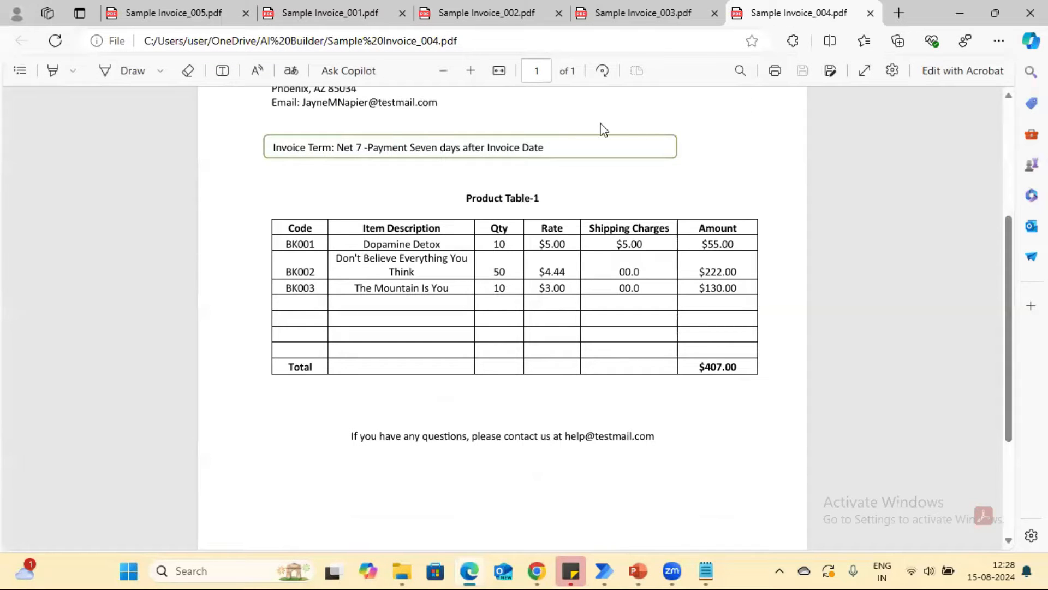
pyautogui.hotkey('ctrl', 'Tab')
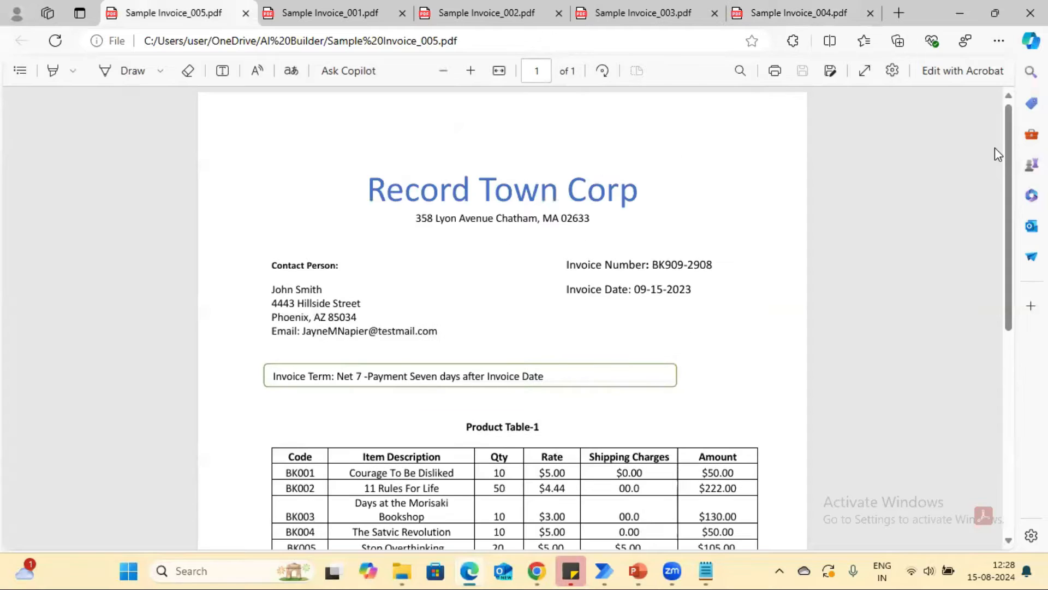
pyautogui.scroll(-1, 935, 196)
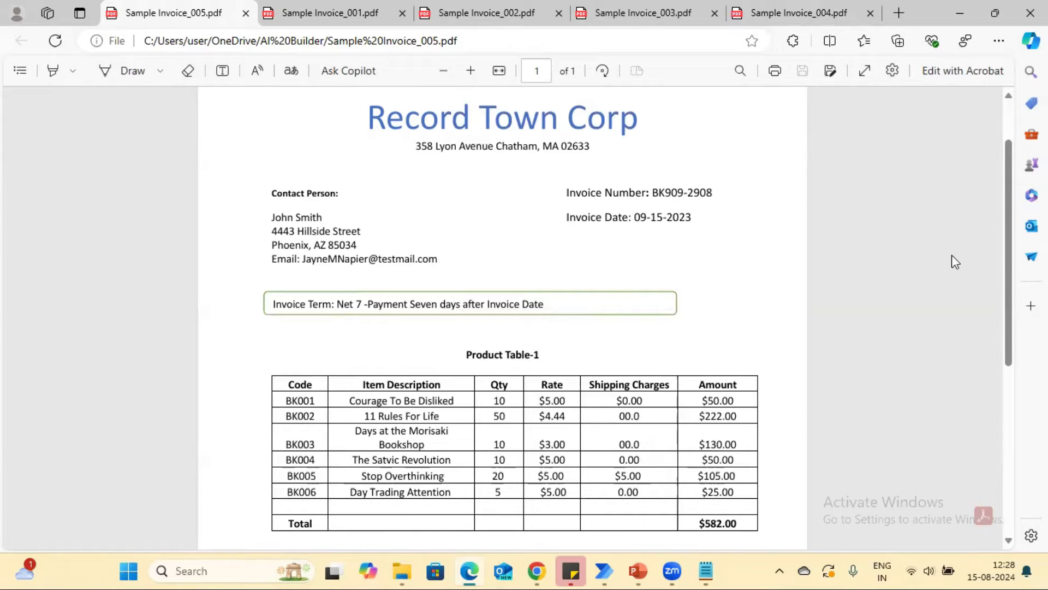
pyautogui.scroll(-1, 1010, 268)
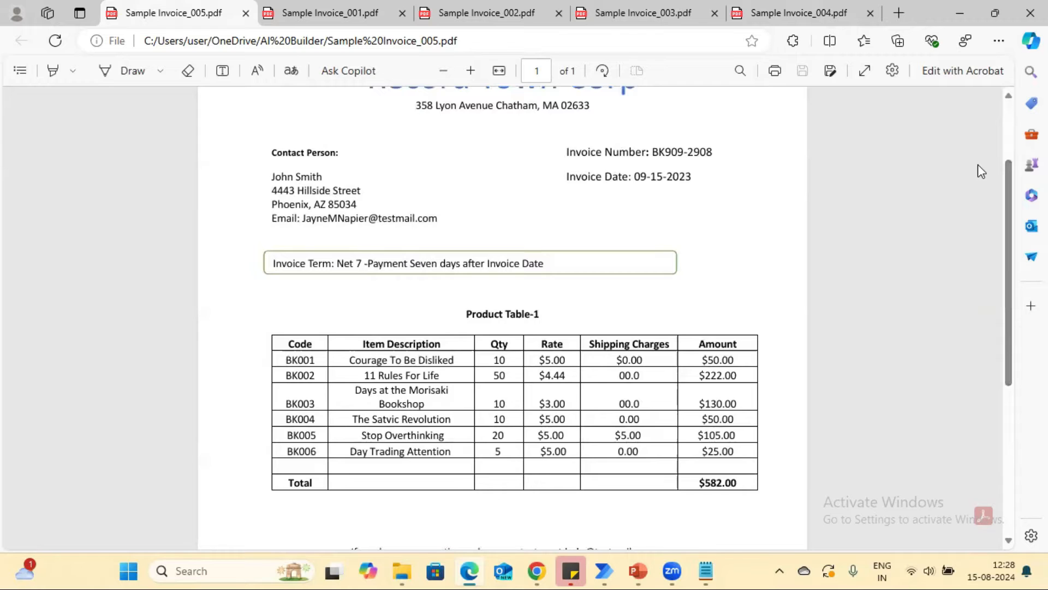
pyautogui.click(1031, 13)
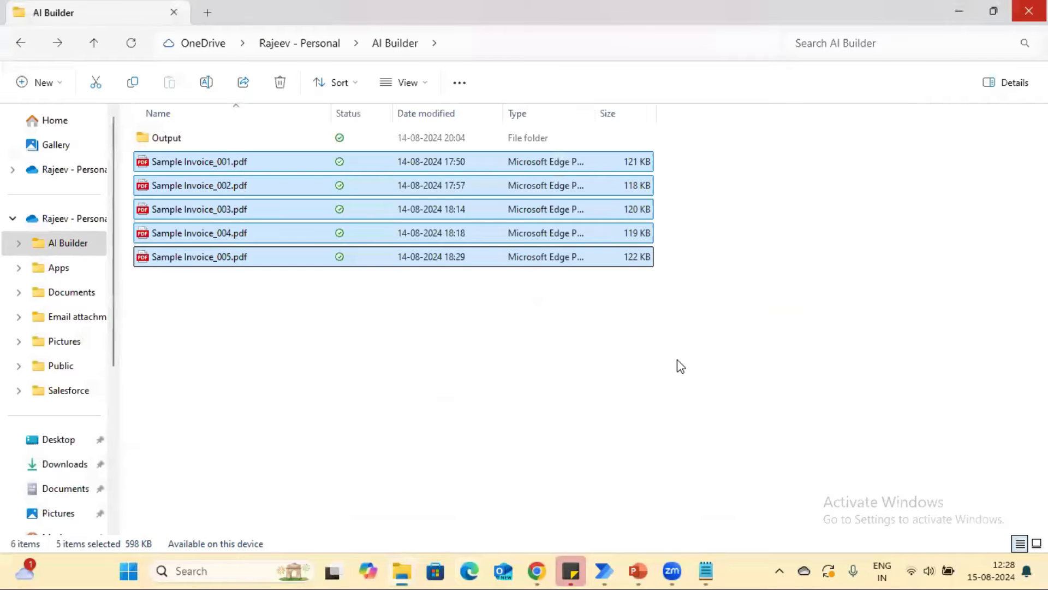
# Step: Switch to Power Automate in Chrome and start a custom AI model for Extract custom information from documents
pyautogui.click(472, 569)
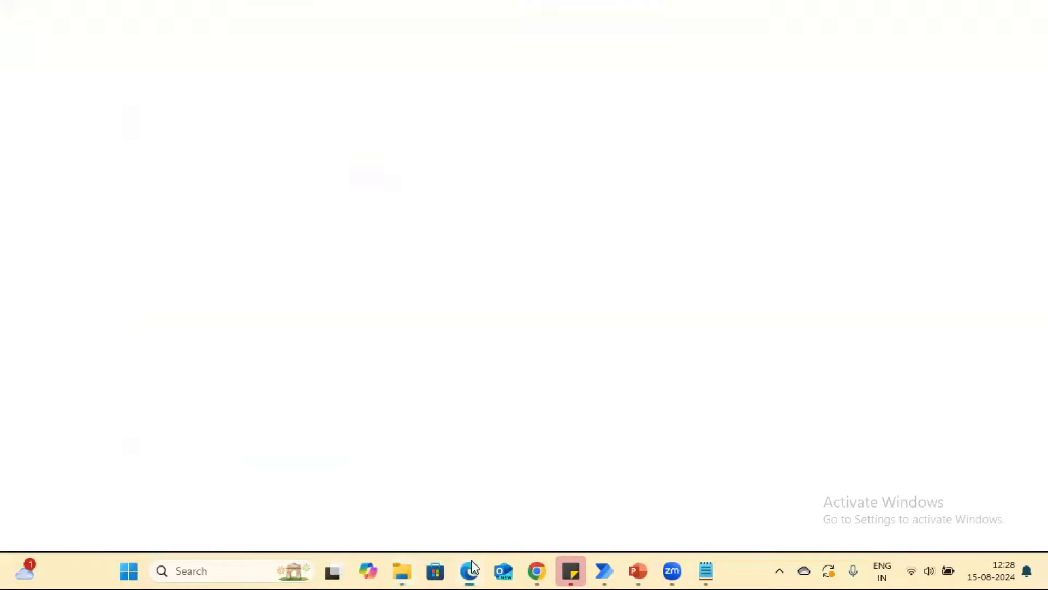
pyautogui.click(538, 571)
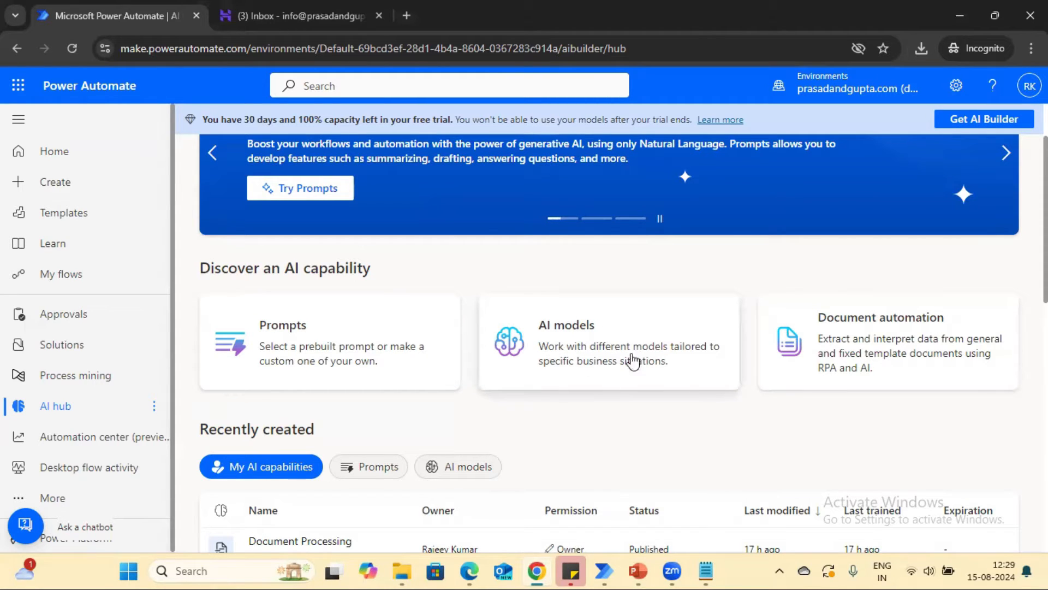
pyautogui.click(605, 332)
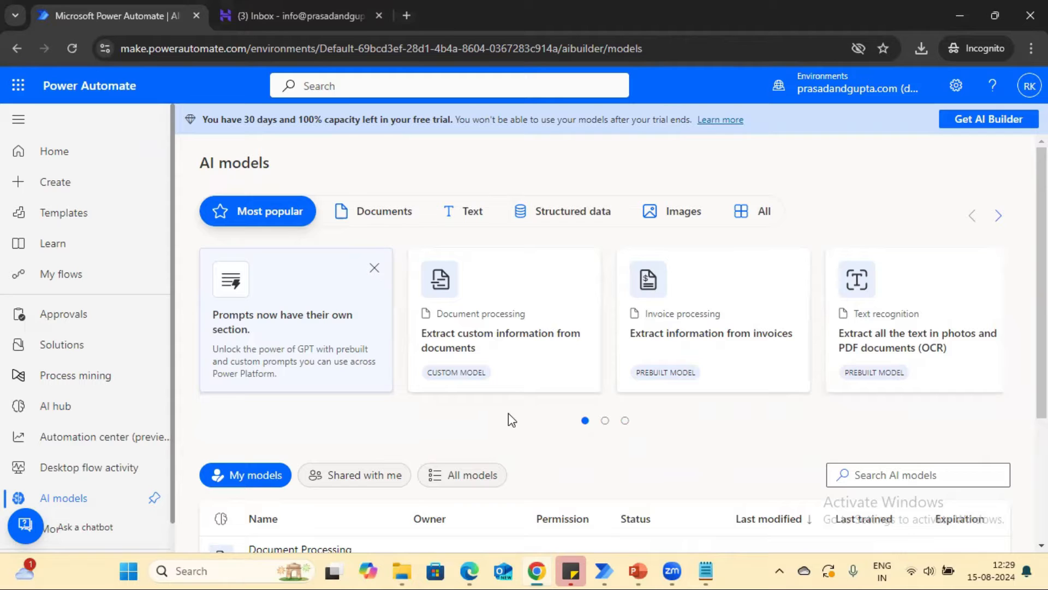
pyautogui.click(538, 294)
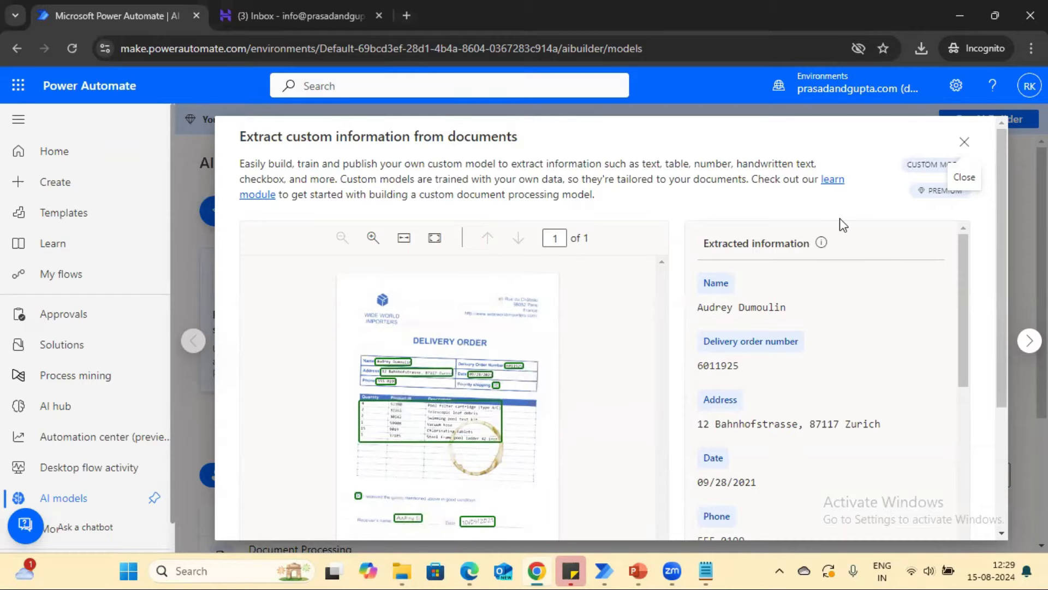
pyautogui.moveTo(1000, 247)
pyautogui.mouseDown()
pyautogui.moveTo(1014, 421)
pyautogui.moveTo(995, 240)
pyautogui.mouseUp()
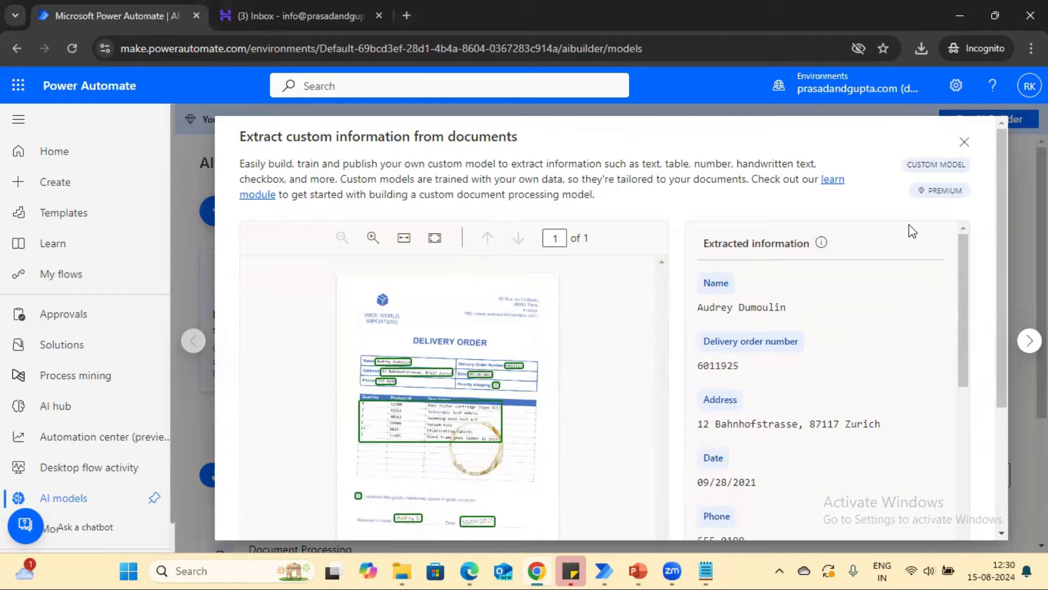
pyautogui.moveTo(1006, 247); pyautogui.dragTo(1014, 358)
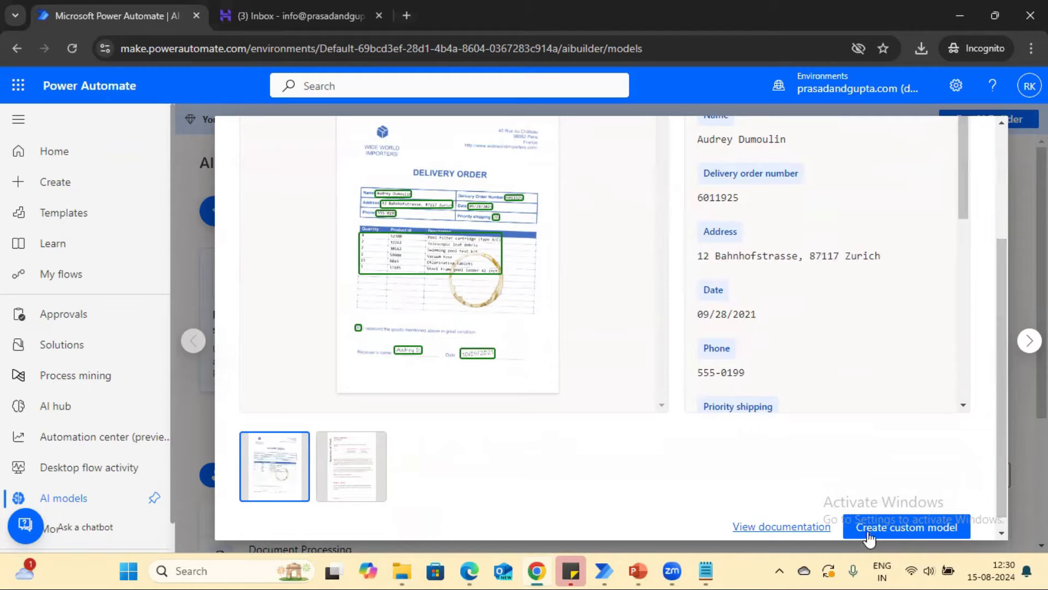
pyautogui.click(910, 527)
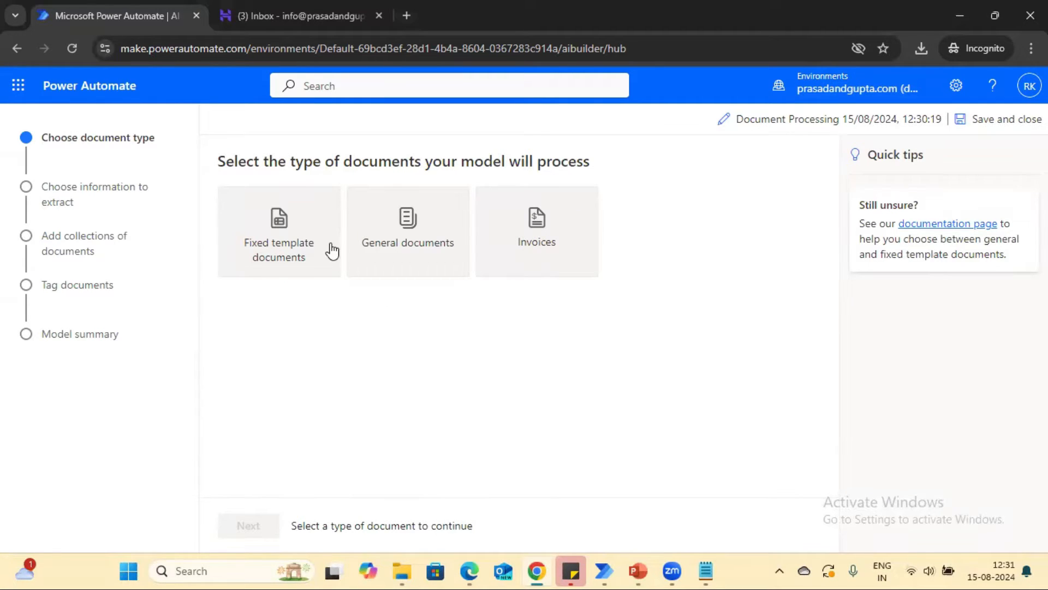
# Step: Select Fixed template documents as the model's document type and proceed to choosing the information to extract
pyautogui.click(284, 248)
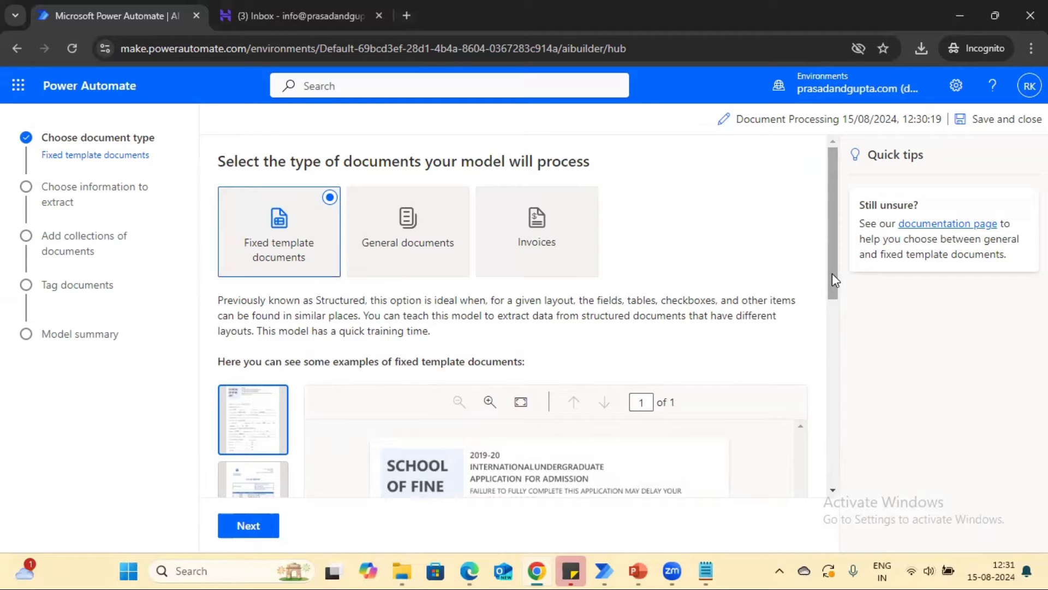
pyautogui.moveTo(832, 263); pyautogui.dragTo(825, 415)
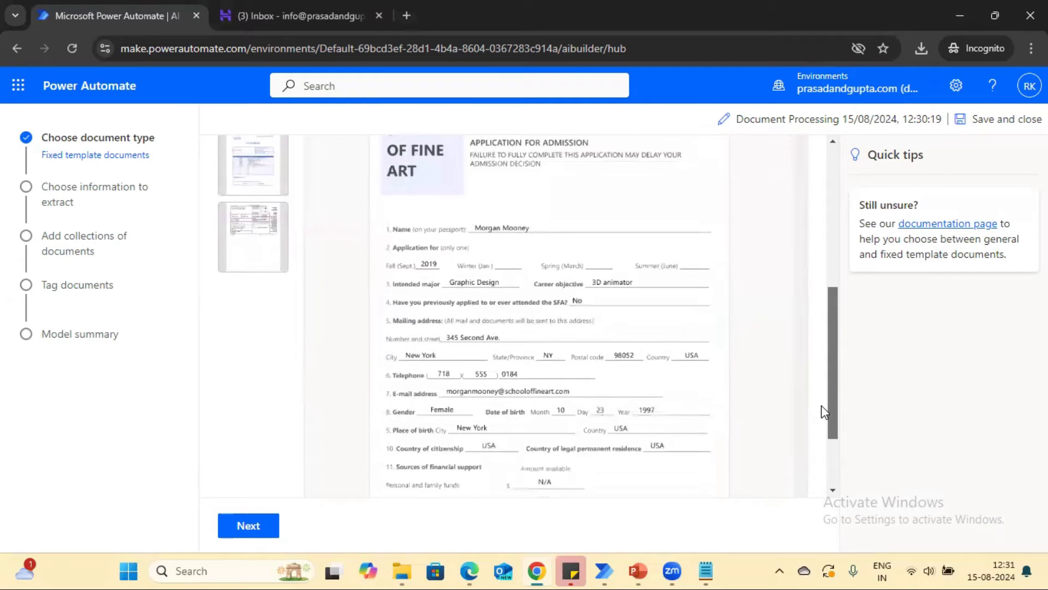
pyautogui.click(248, 525)
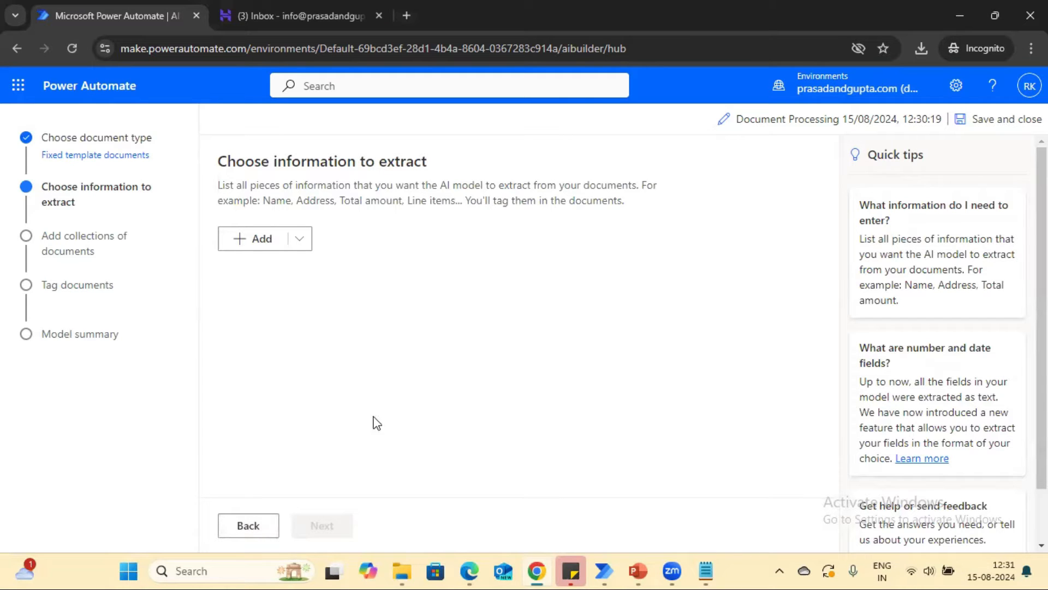
# Step: Open Sample Invoice_005.pdf from File Explorer to check which fields it contains, and return to Power Automate
pyautogui.click(402, 571)
pyautogui.doubleClick(189, 250)
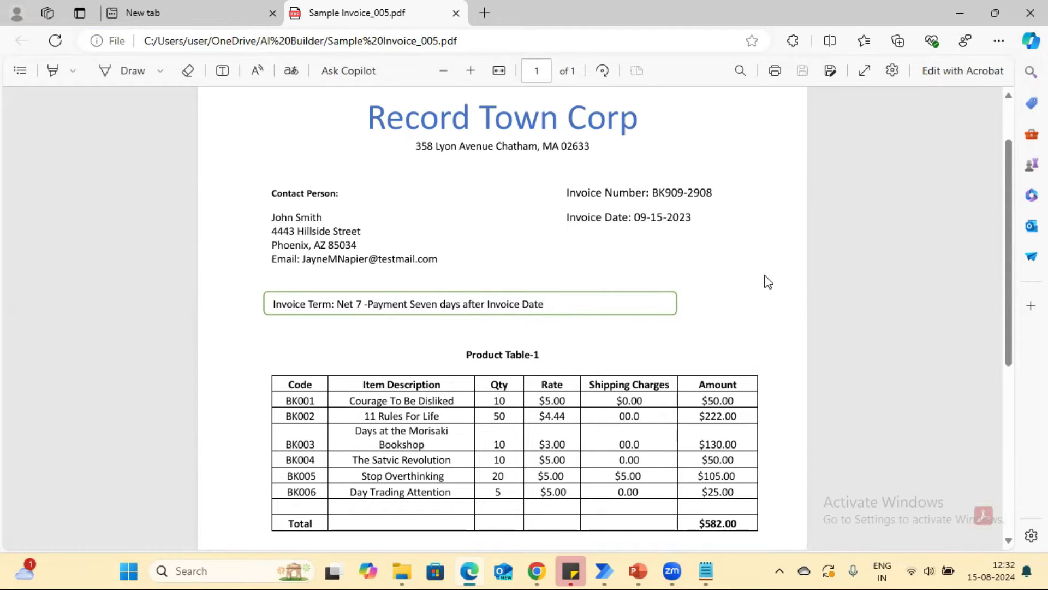
pyautogui.hotkey('alt', 'Tab')
pyautogui.hotkey('alt', 'Tab')
pyautogui.hotkey('alt', 'Tab')
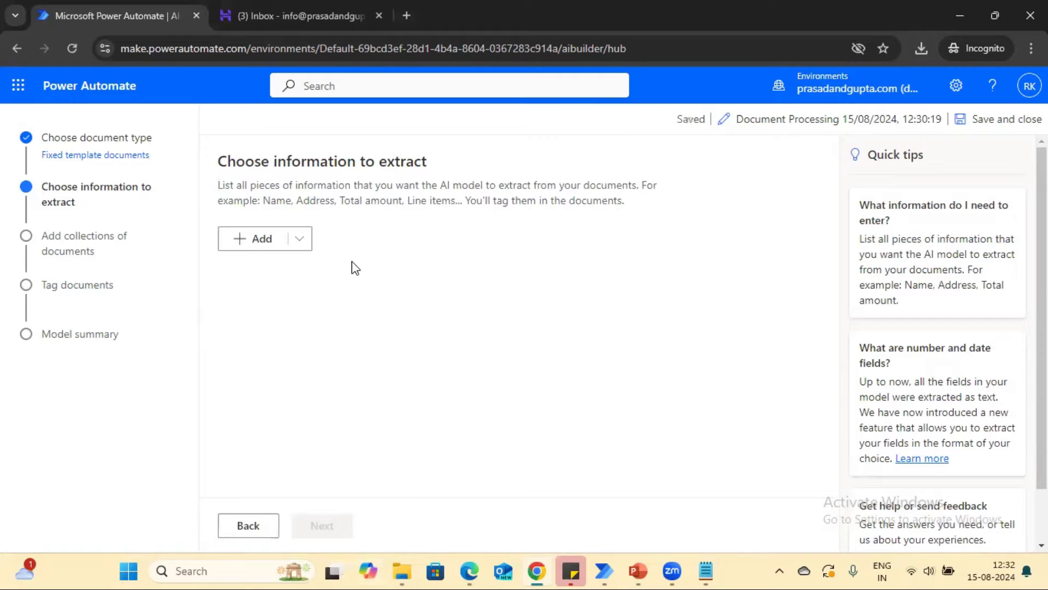
# Step: Add a text field named Supplier Name to the information to extract
pyautogui.click(304, 241)
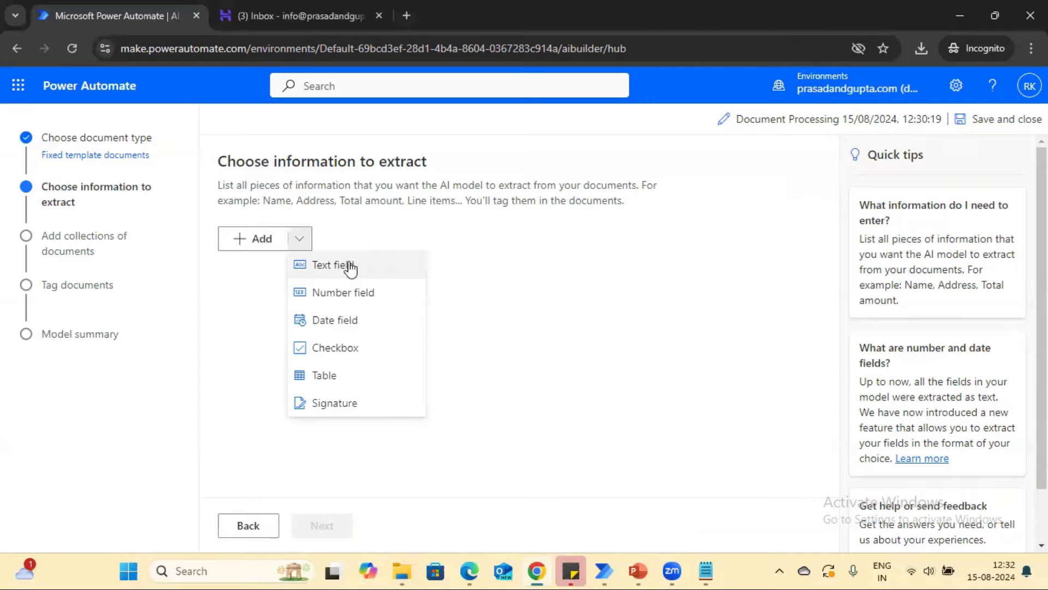
pyautogui.click(336, 262)
pyautogui.write('Supplier Name')
pyautogui.click(558, 415)
# Step: Add a text field named Supplier Address to the information to extract
pyautogui.click(300, 239)
pyautogui.click(347, 264)
pyautogui.write('Supplier Address')
pyautogui.press('Return')
# Step: Add a text field named Invoice Number to the information to extract
pyautogui.click(299, 239)
pyautogui.click(323, 265)
pyautogui.write('Invoice Number')
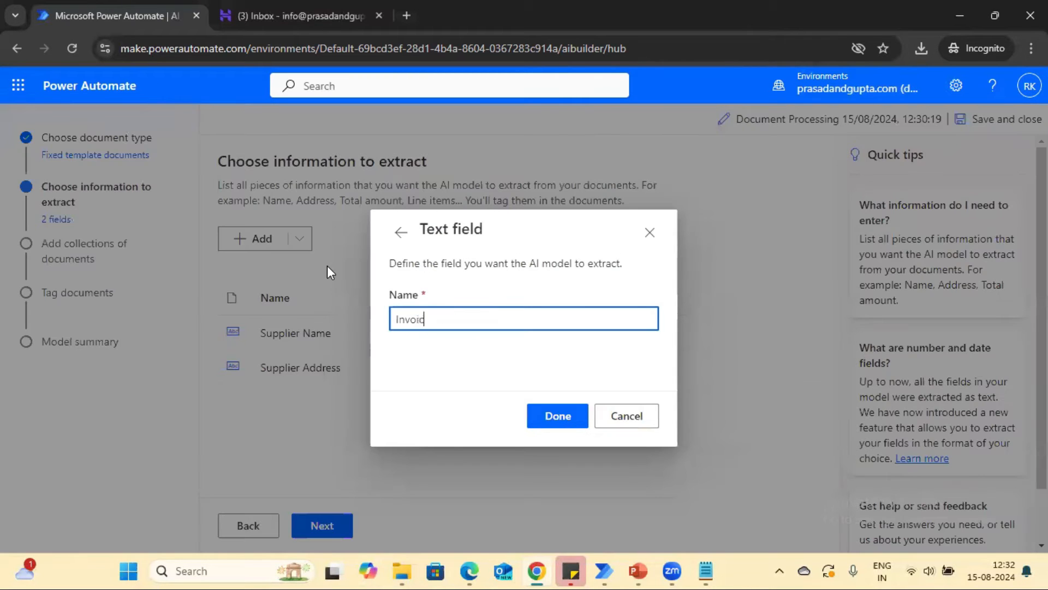
pyautogui.press('Return')
pyautogui.click(300, 238)
pyautogui.click(323, 268)
pyautogui.click(627, 416)
# Step: Add a date field named Invoice Date to the information to extract and choose its date format
pyautogui.click(300, 241)
pyautogui.click(339, 319)
pyautogui.write('Invoice Date')
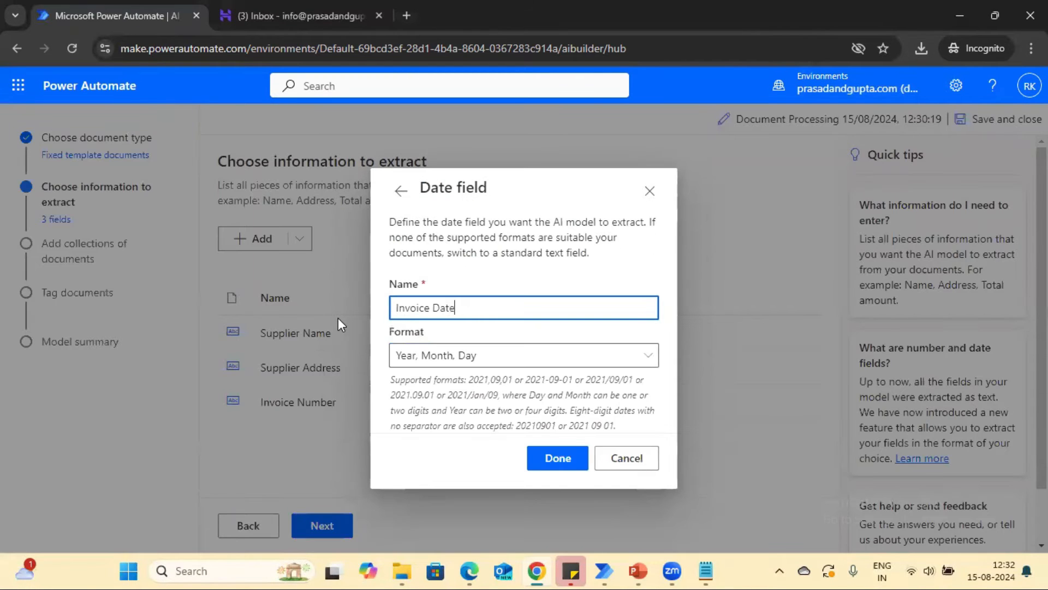
pyautogui.click(514, 358)
pyautogui.click(514, 394)
pyautogui.click(558, 458)
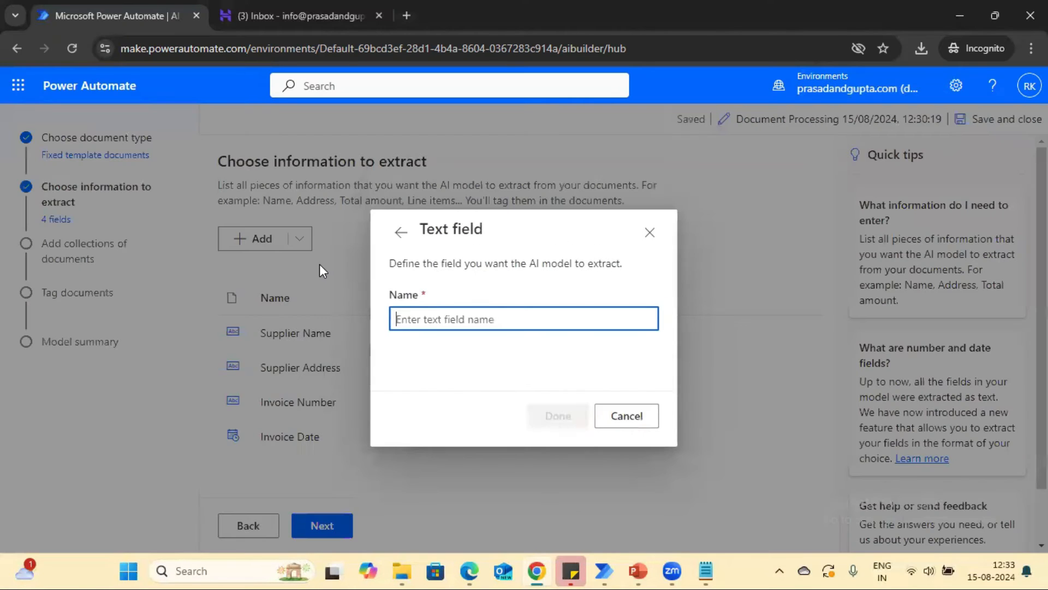
# Step: Add two text fields named Contact Person Details and Email to the information to extract
pyautogui.write('Contact Person Details')
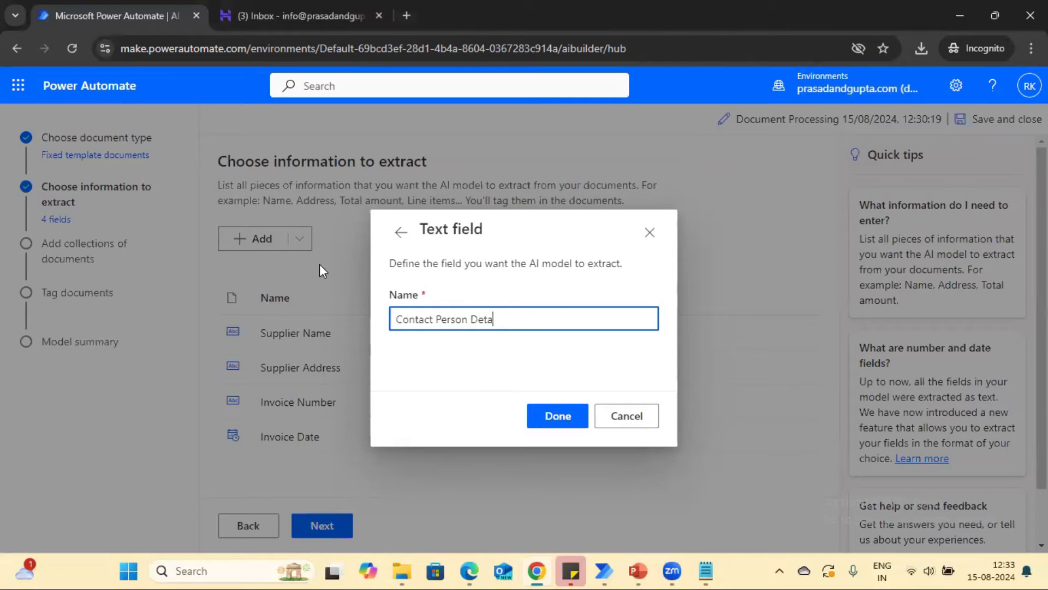
pyautogui.click(558, 416)
pyautogui.click(299, 239)
pyautogui.click(333, 265)
pyautogui.write('Email')
pyautogui.click(558, 416)
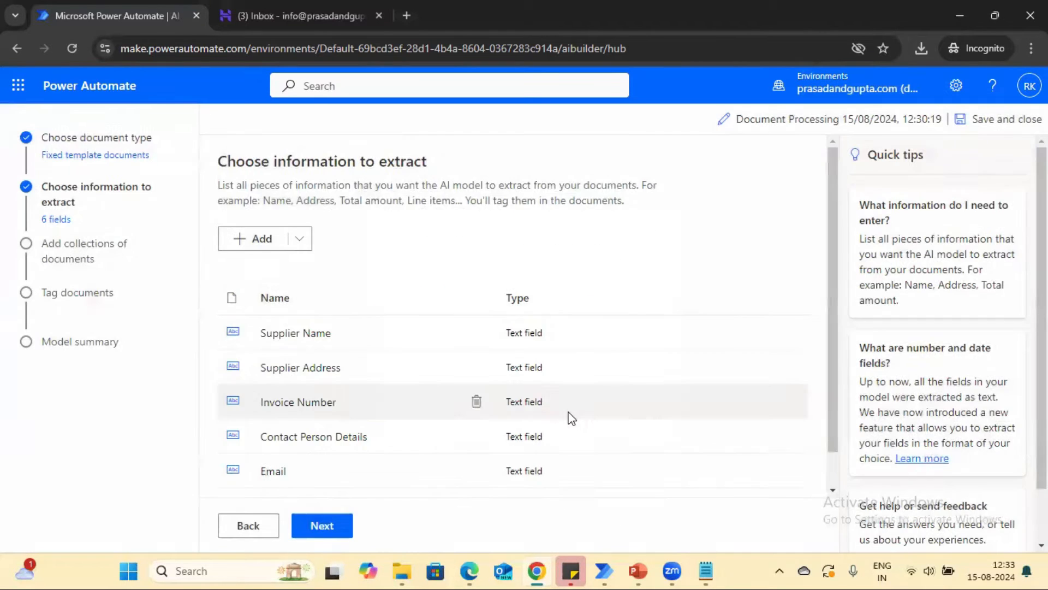
# Step: Add a table to the information to extract and name it Product Table 1, checking the product table in Sample Invoice_005.pdf
pyautogui.scroll(-1, 710, 431)
pyautogui.click(300, 214)
pyautogui.click(375, 350)
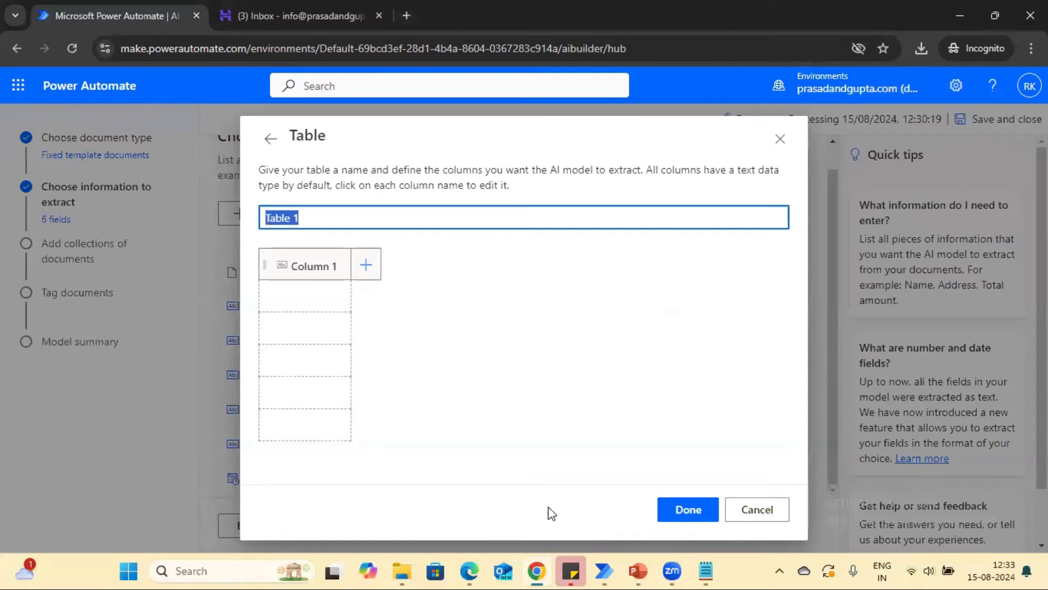
pyautogui.click(470, 571)
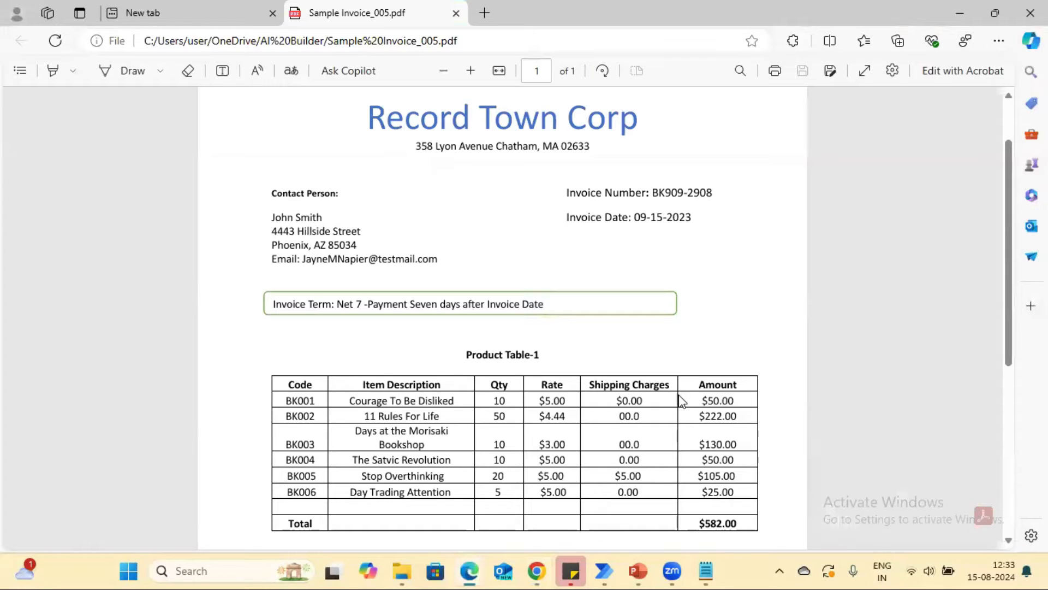
pyautogui.scroll(-3, 765, 324)
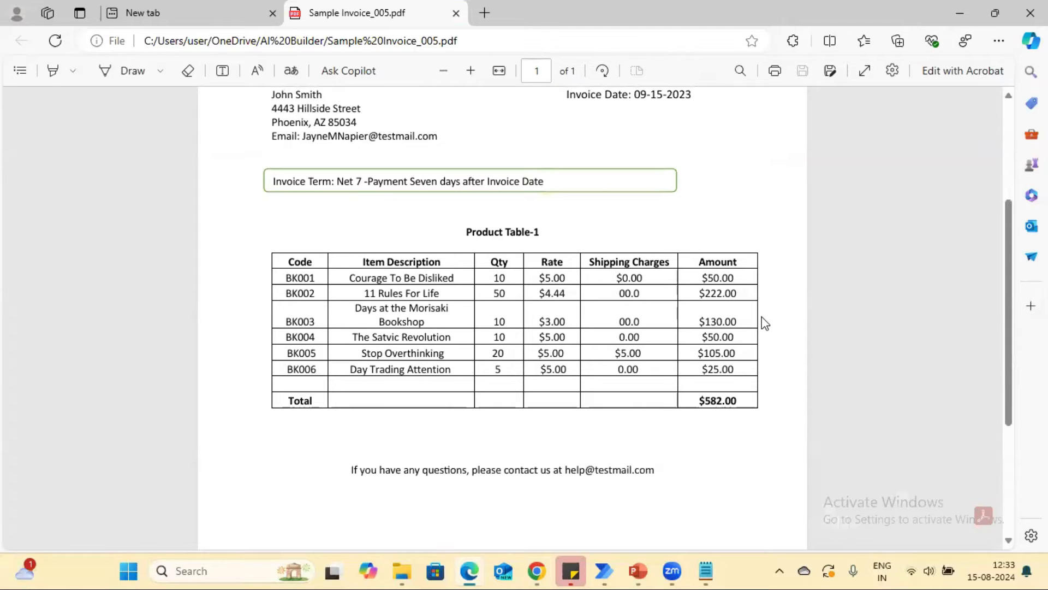
pyautogui.hotkey('alt', 'Tab')
pyautogui.hotkey('ctrl', 'a')
pyautogui.write('Prod')
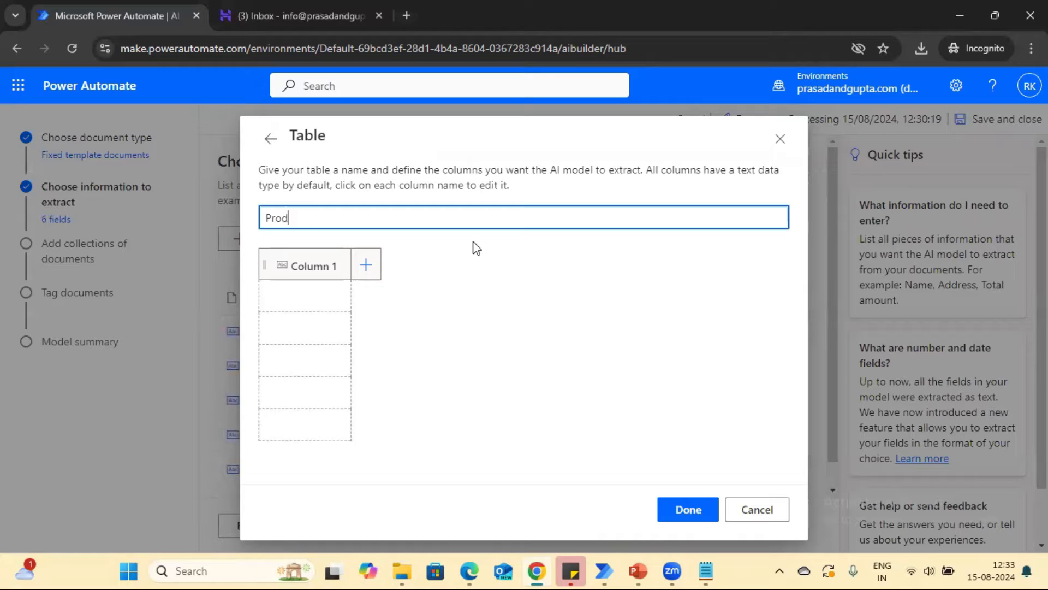
pyautogui.write('uct Table 1')
# Step: Rename the first column of Product Table 1 as Code, checking the column headings in the sample invoice
pyautogui.click(469, 570)
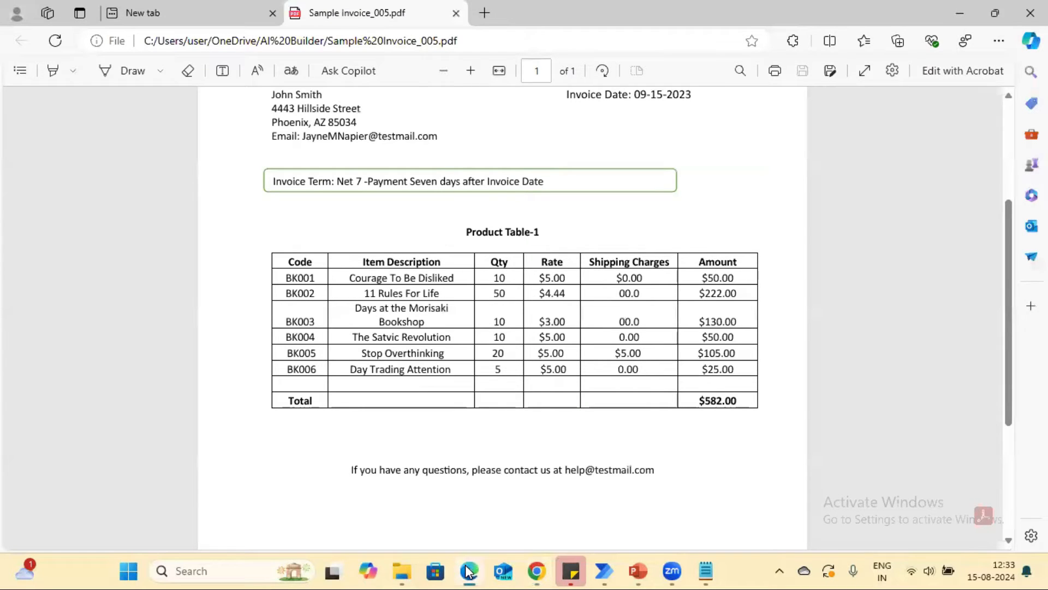
pyautogui.click(468, 571)
pyautogui.click(365, 268)
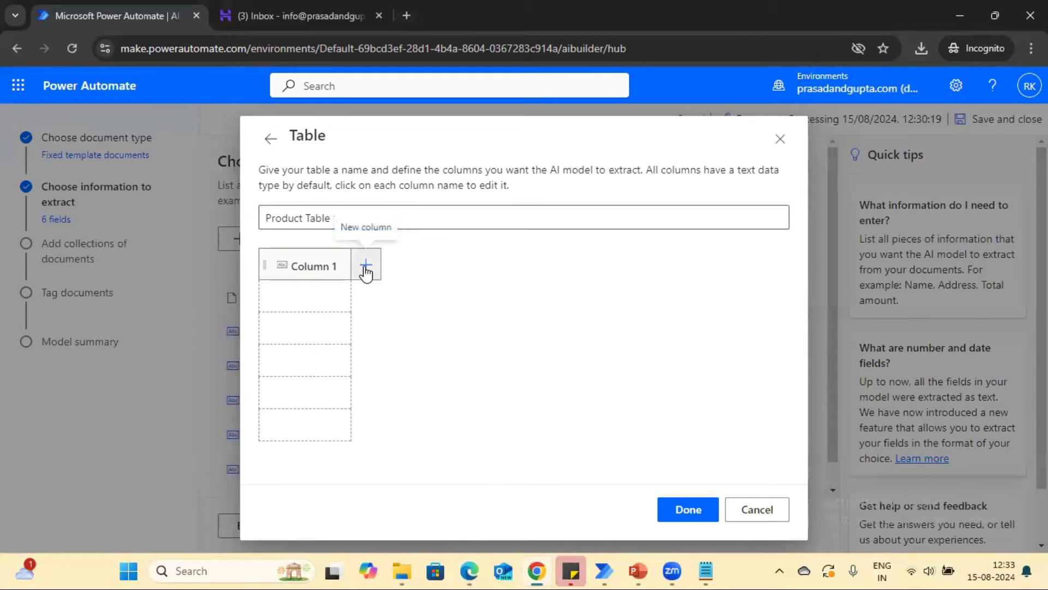
pyautogui.write('Code')
pyautogui.press('Return')
pyautogui.click(309, 266)
pyautogui.hotkey('ctrl', 'a')
pyautogui.write('Code')
pyautogui.click(300, 459)
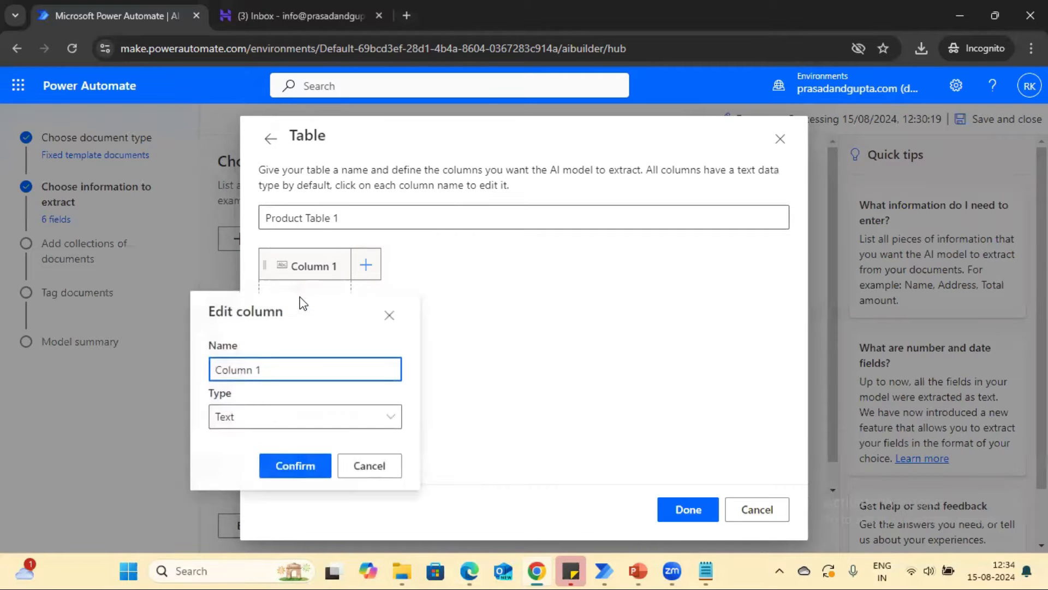
pyautogui.hotkey('ctrl', 'a')
pyautogui.write('Code')
pyautogui.click(297, 465)
# Step: Add text columns named Item Description and Quantity to Product Table 1
pyautogui.click(366, 265)
pyautogui.write('Item Description')
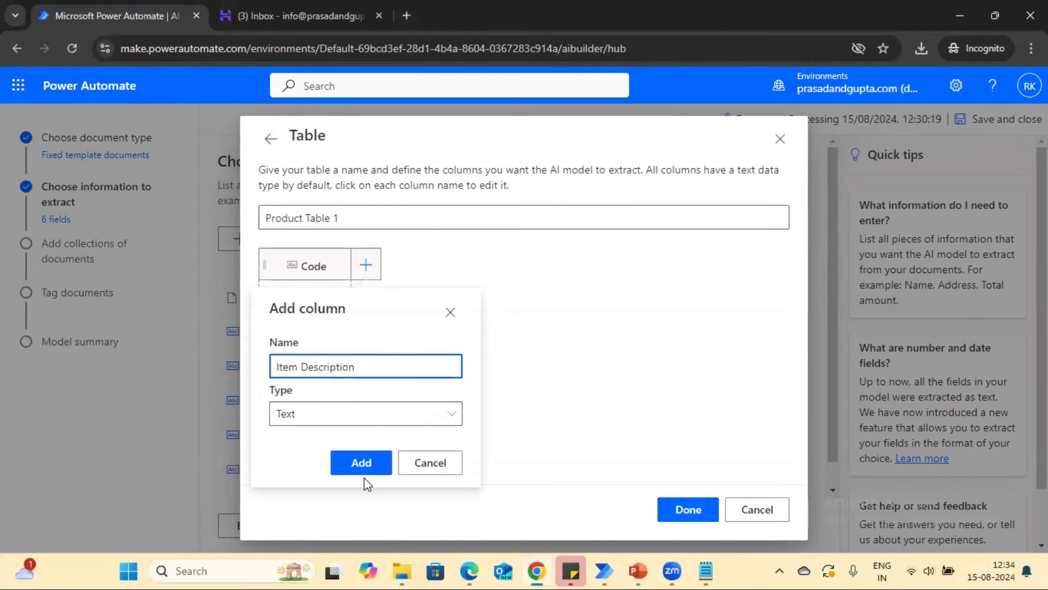
pyautogui.click(361, 463)
pyautogui.click(458, 265)
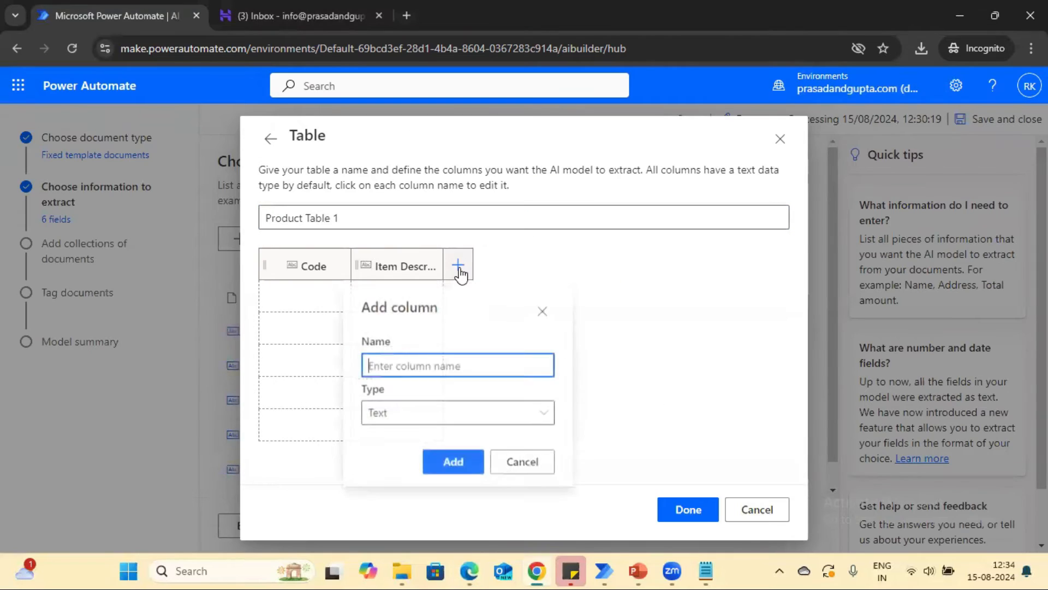
pyautogui.write('Quantity')
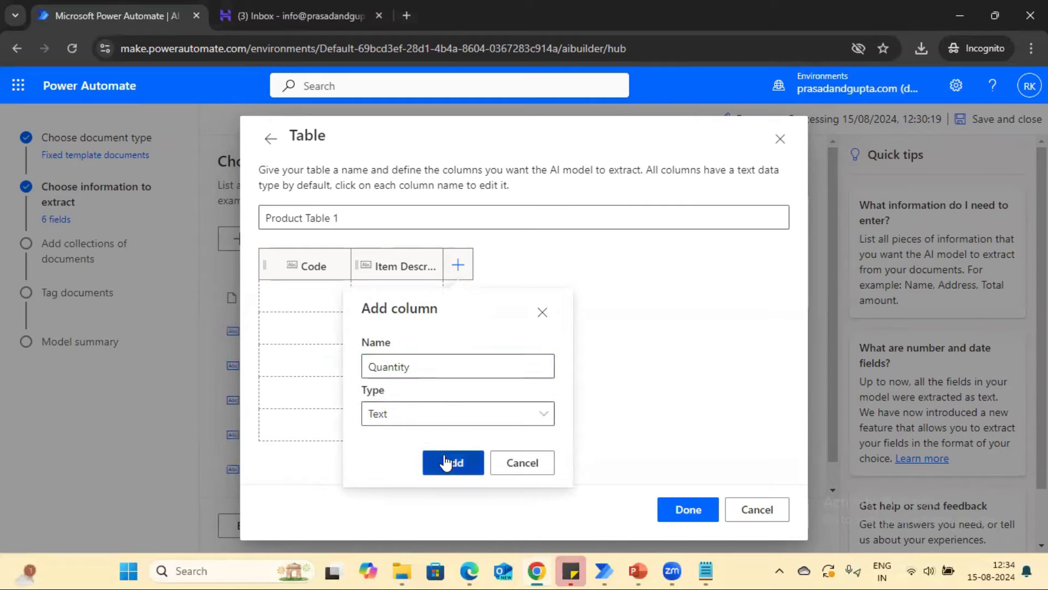
pyautogui.click(446, 463)
# Step: Add text columns named Rate, Shipping Charges and Amount to Product Table 1
pyautogui.click(550, 265)
pyautogui.write('Rate')
pyautogui.click(543, 462)
pyautogui.click(642, 264)
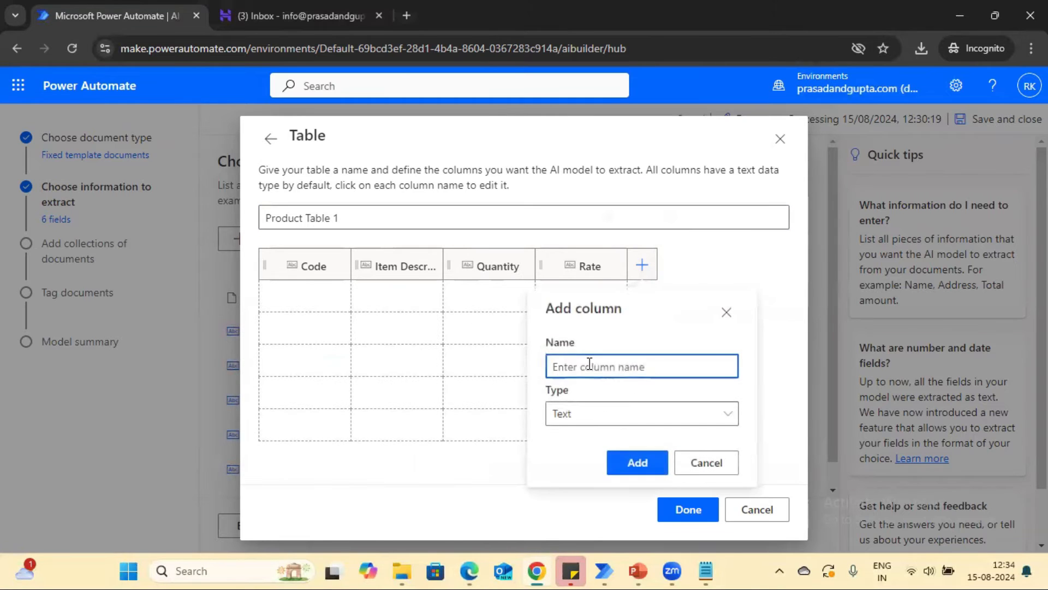
pyautogui.write('Shipping Charges')
pyautogui.click(637, 463)
pyautogui.click(734, 264)
pyautogui.write('Amount')
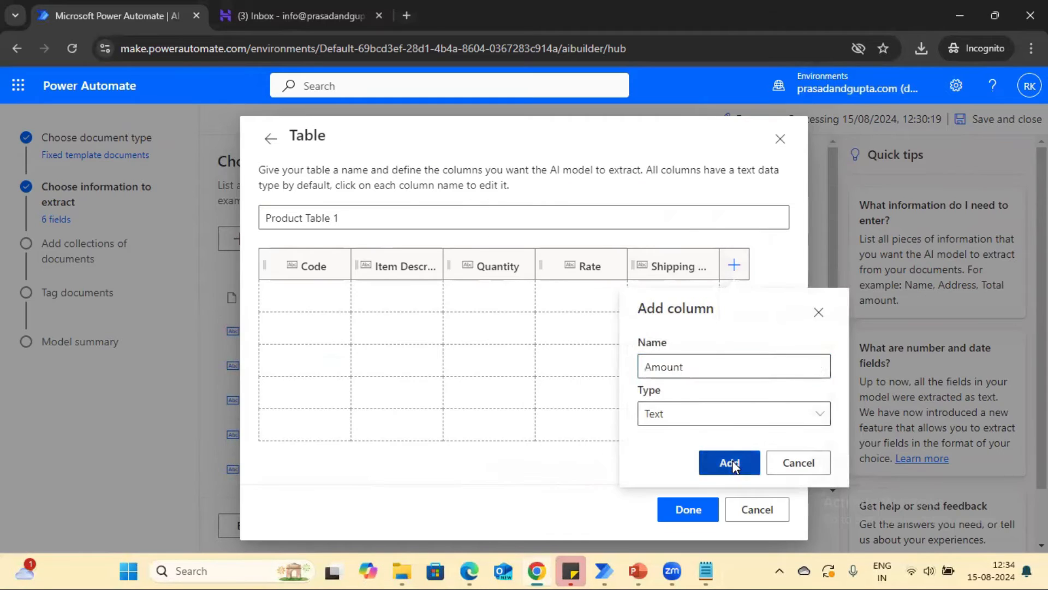
pyautogui.click(732, 464)
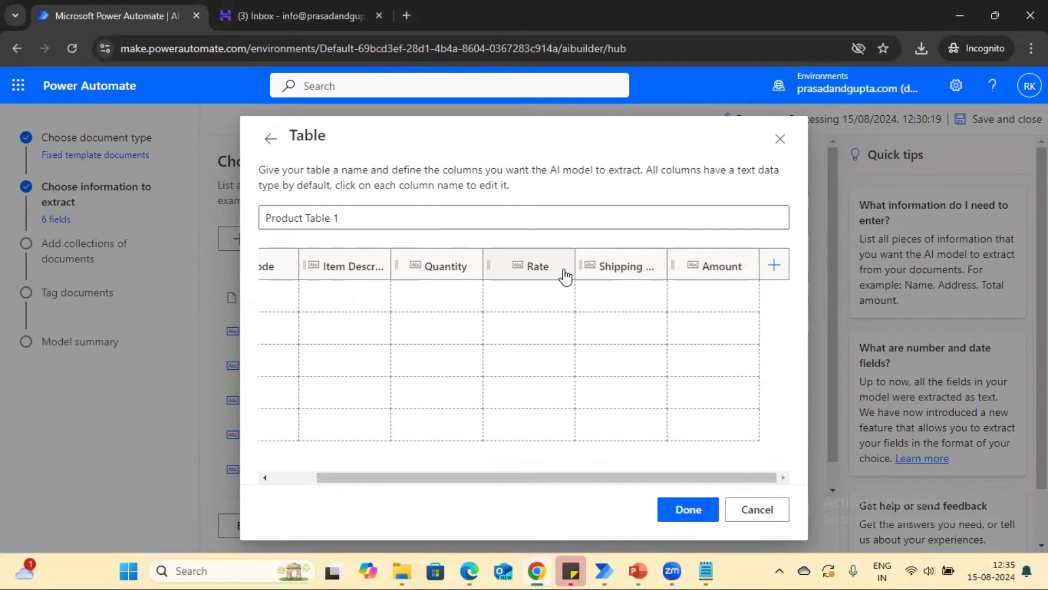
# Step: Save the finished table definition and proceed to the stage for adding collections of documents
pyautogui.moveTo(529, 476); pyautogui.dragTo(374, 478)
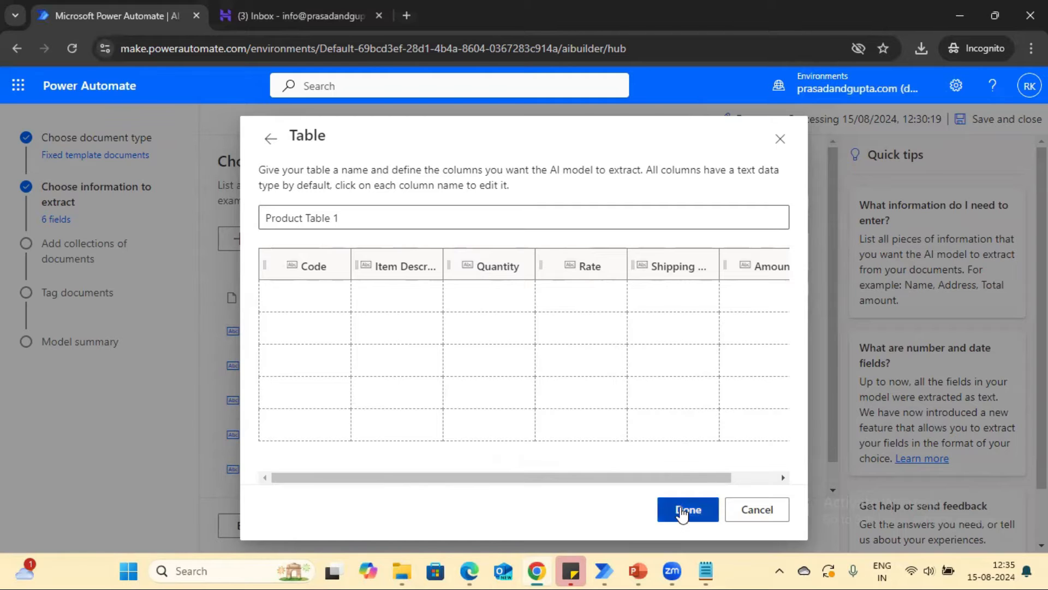
pyautogui.click(682, 513)
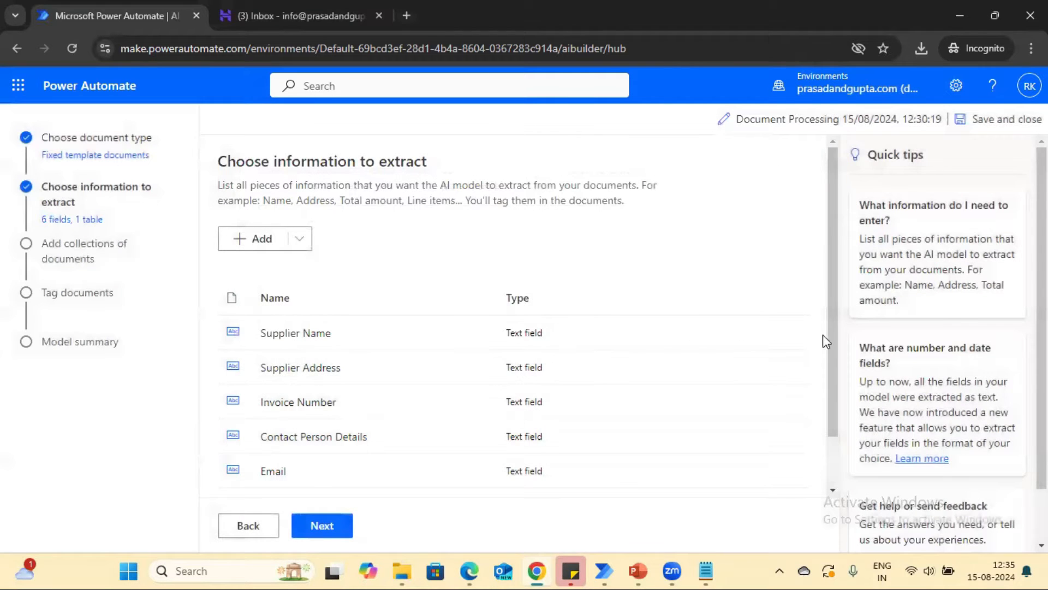
pyautogui.moveTo(834, 339); pyautogui.dragTo(841, 419)
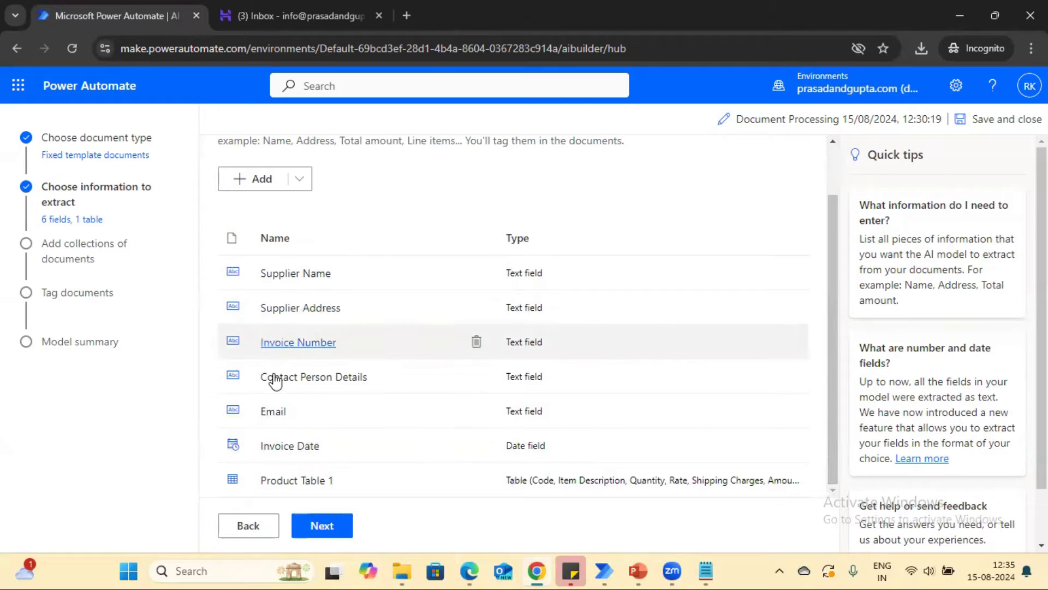
pyautogui.click(322, 525)
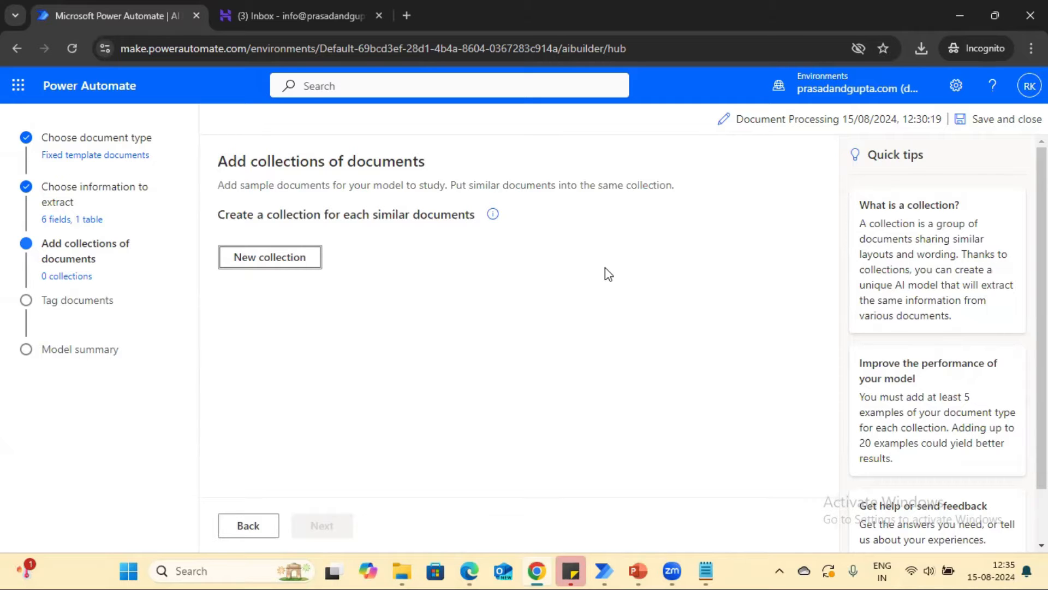
# Step: Rename the model as Invoice Data Extraction Example
pyautogui.click(724, 119)
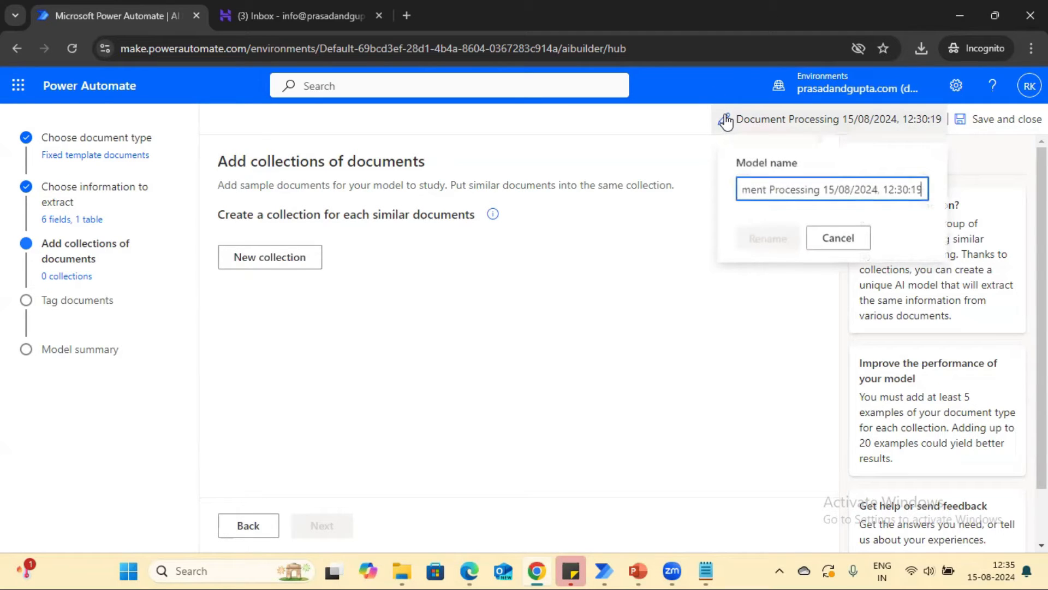
pyautogui.hotkey('ctrl', 'a')
pyautogui.write('In')
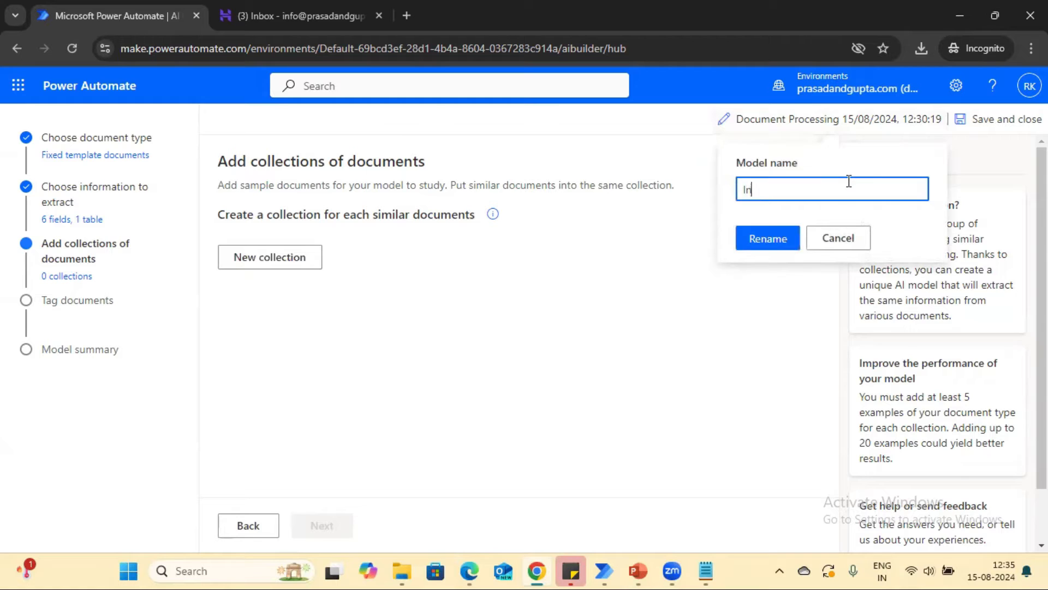
pyautogui.write('voice Data Extraction Example')
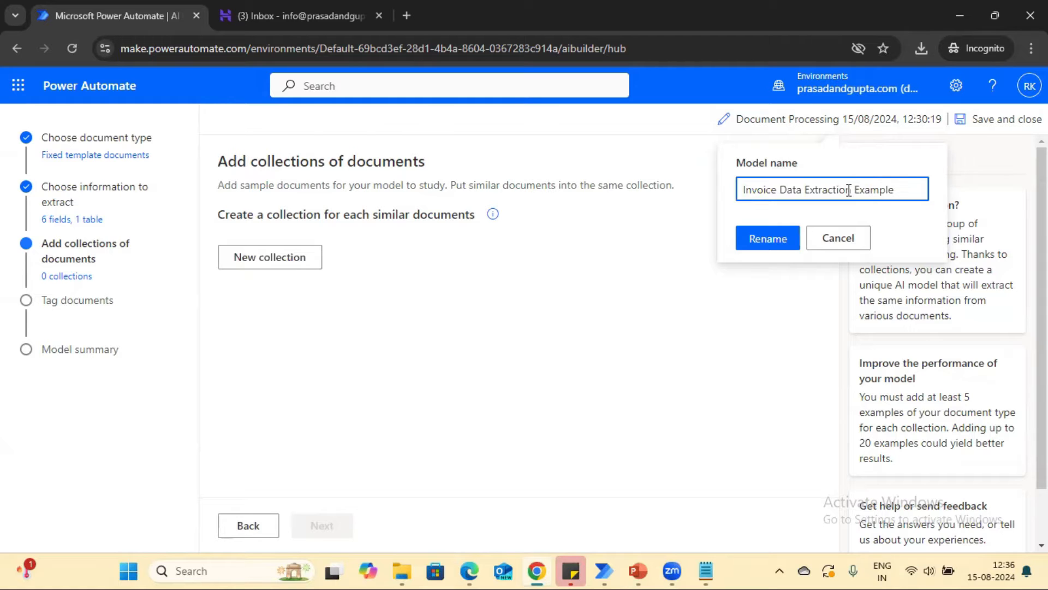
pyautogui.click(786, 241)
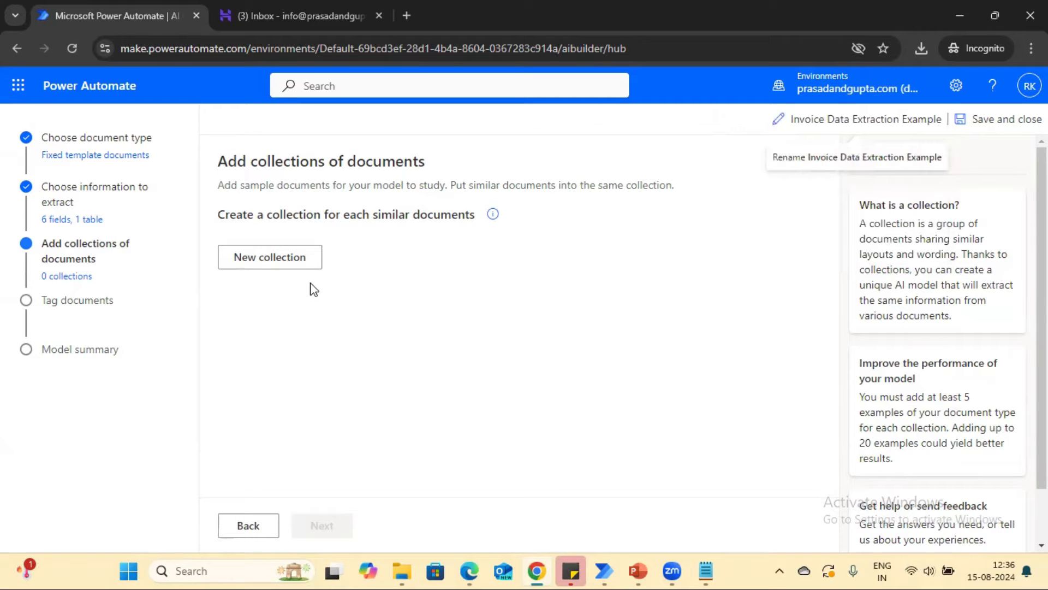
# Step: Create a new document collection and check the sample invoice PDFs stored in the OneDrive AI Builder folder
pyautogui.click(288, 261)
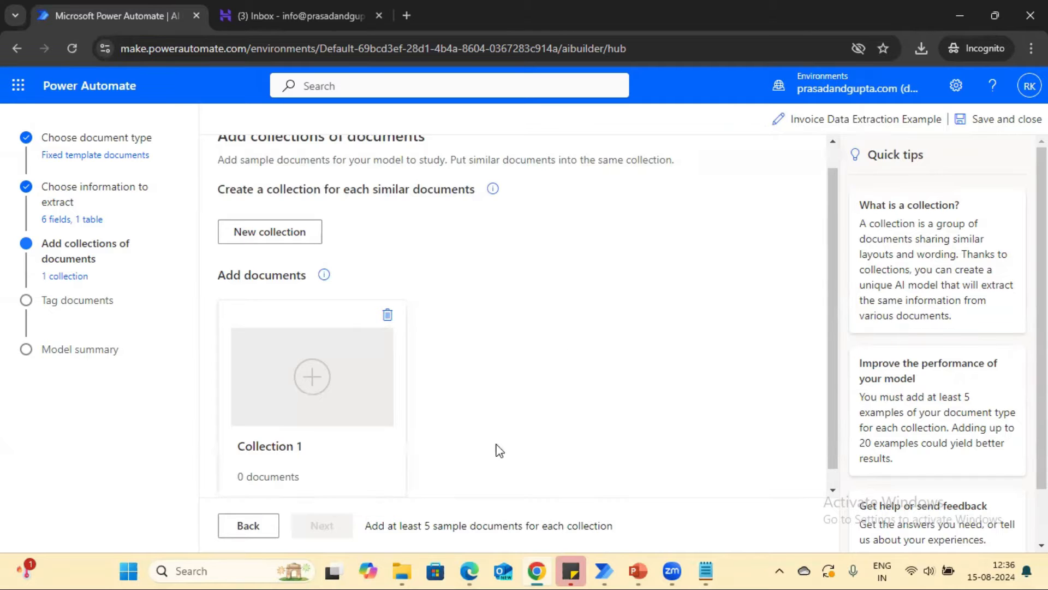
pyautogui.click(402, 571)
pyautogui.click(369, 438)
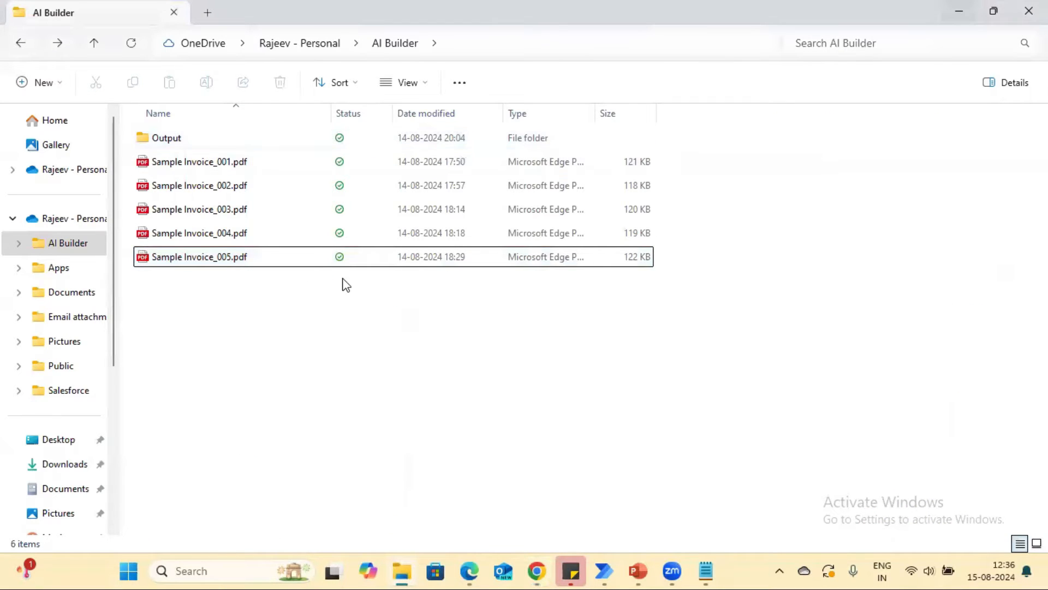
pyautogui.hotkey('alt', 'Tab')
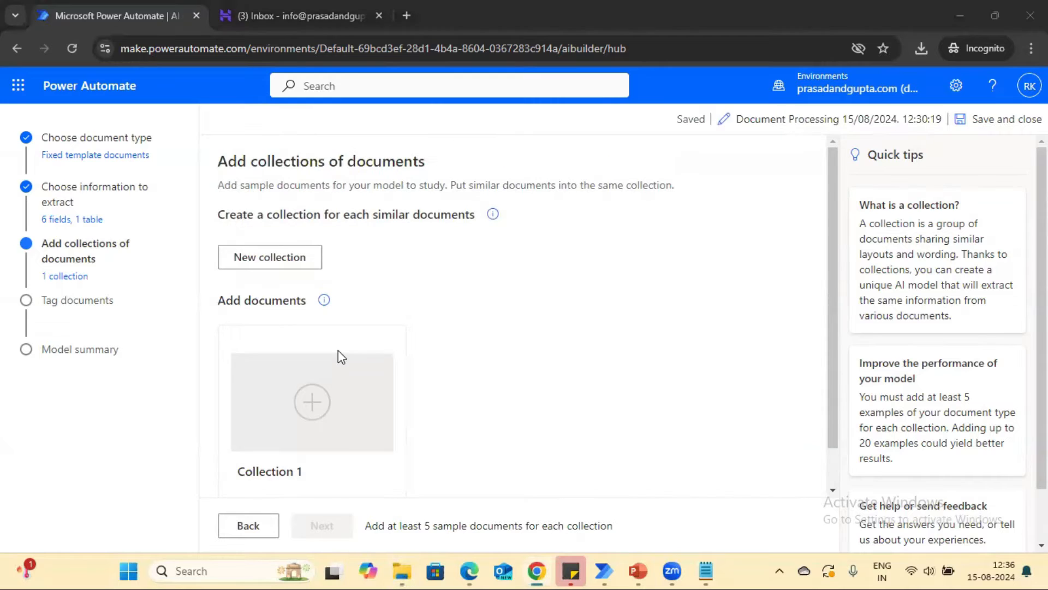
pyautogui.hotkey('alt', 'Tab')
pyautogui.click(469, 48)
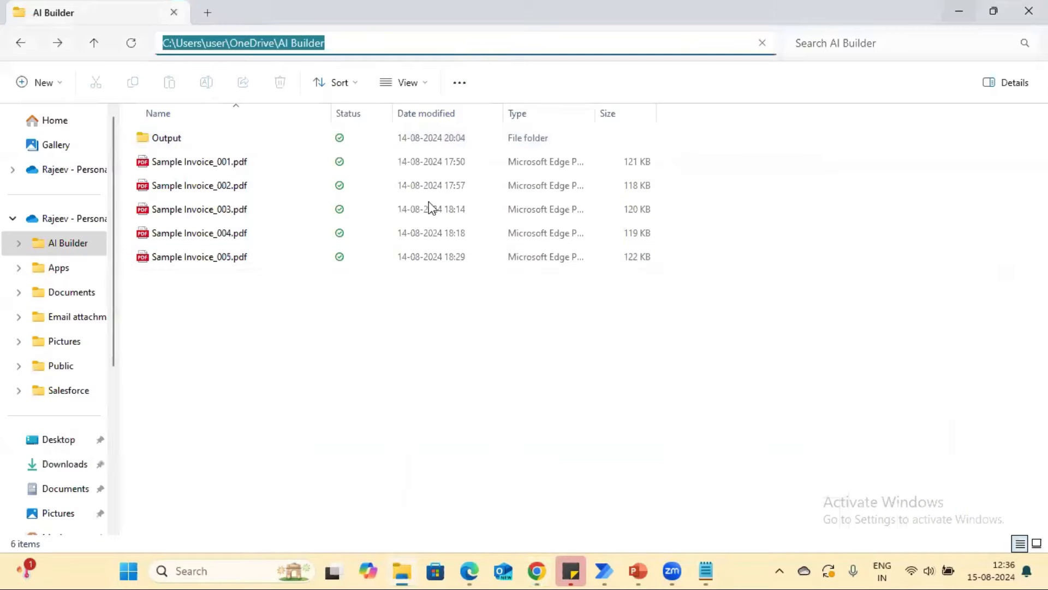
pyautogui.click(419, 379)
pyautogui.hotkey('alt', 'Tab')
# Step: Start adding documents to Collection 1 with My device as the data source
pyautogui.click(328, 415)
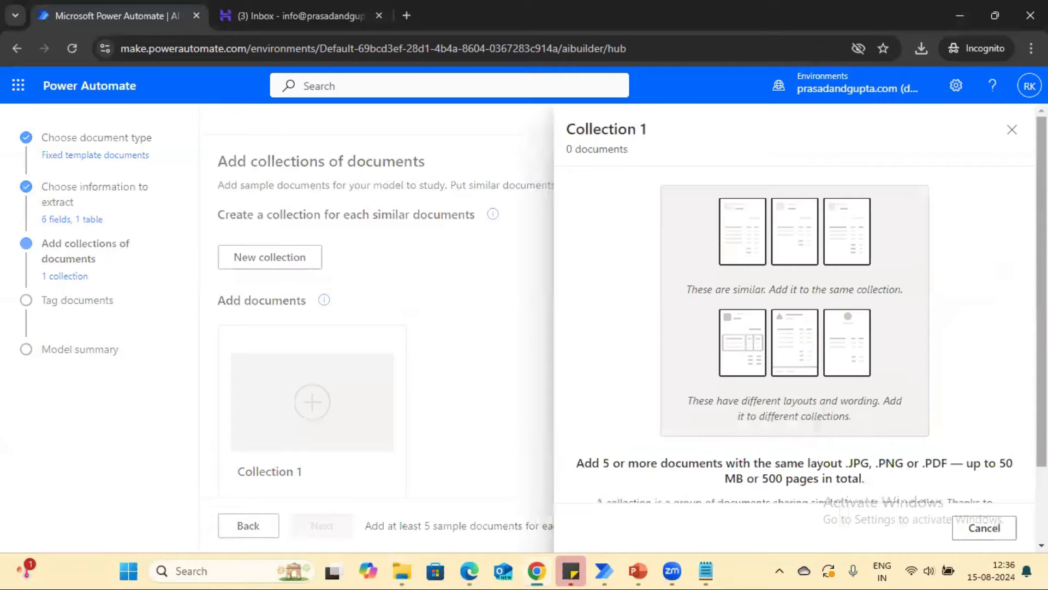
pyautogui.scroll(-3, 743, 311)
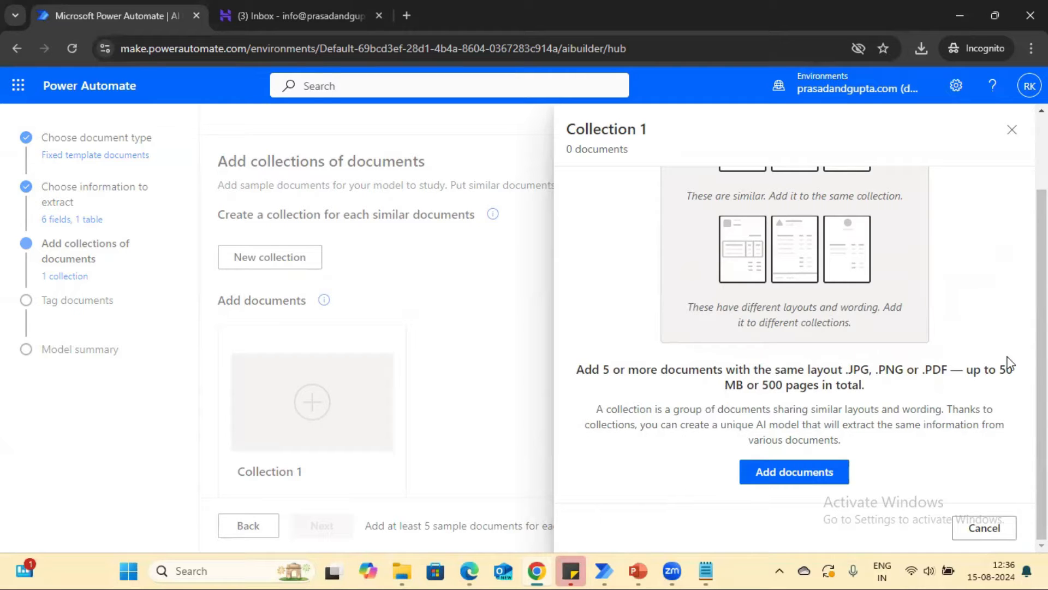
pyautogui.click(791, 473)
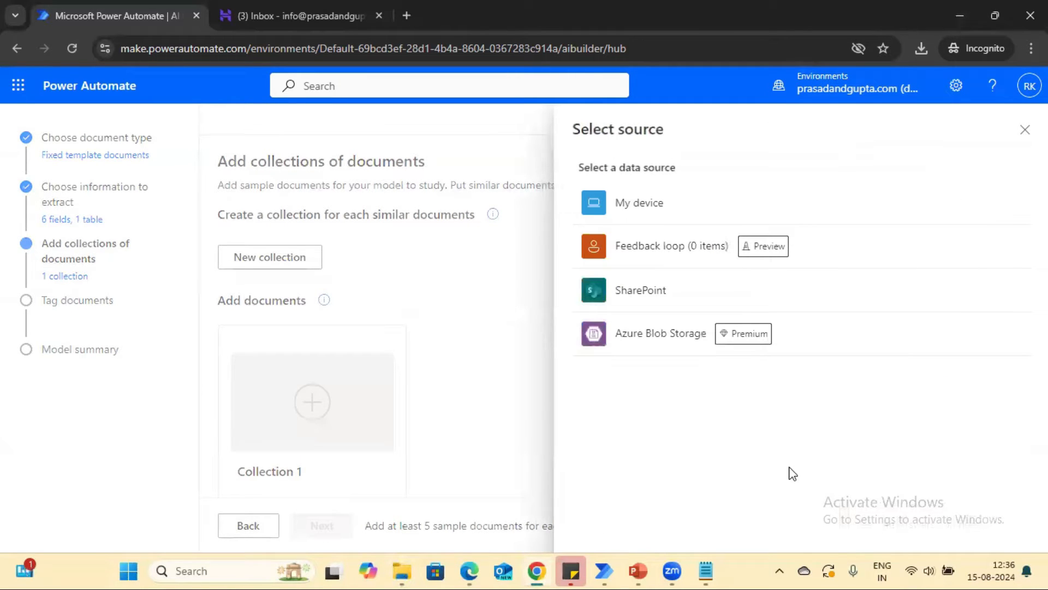
pyautogui.click(637, 203)
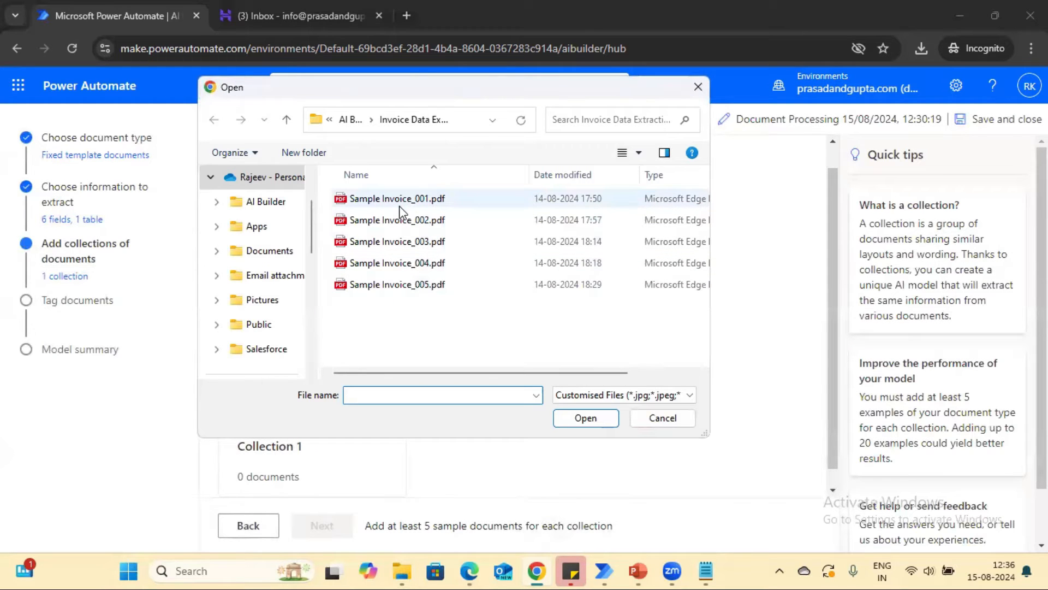
# Step: Select Sample Invoice_001.pdf through Sample Invoice_005.pdf and upload all five to Collection 1
pyautogui.click(391, 206)
pyautogui.hotkey('shift', 'Down')
pyautogui.hotkey('shift', 'Down')
pyautogui.hotkey('shift', 'Down')
pyautogui.hotkey('shift', 'Down')
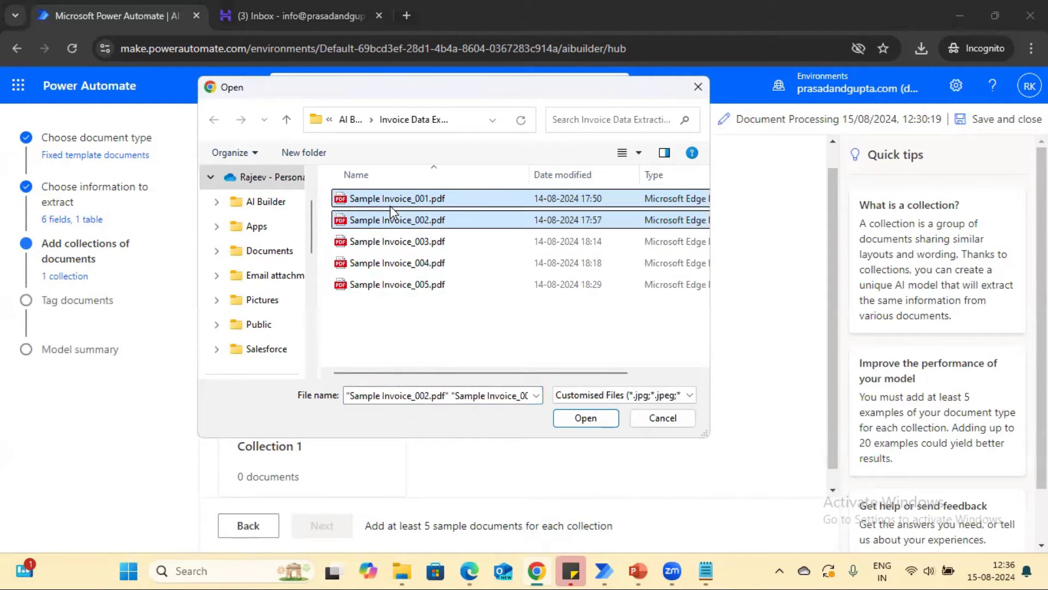
pyautogui.click(593, 420)
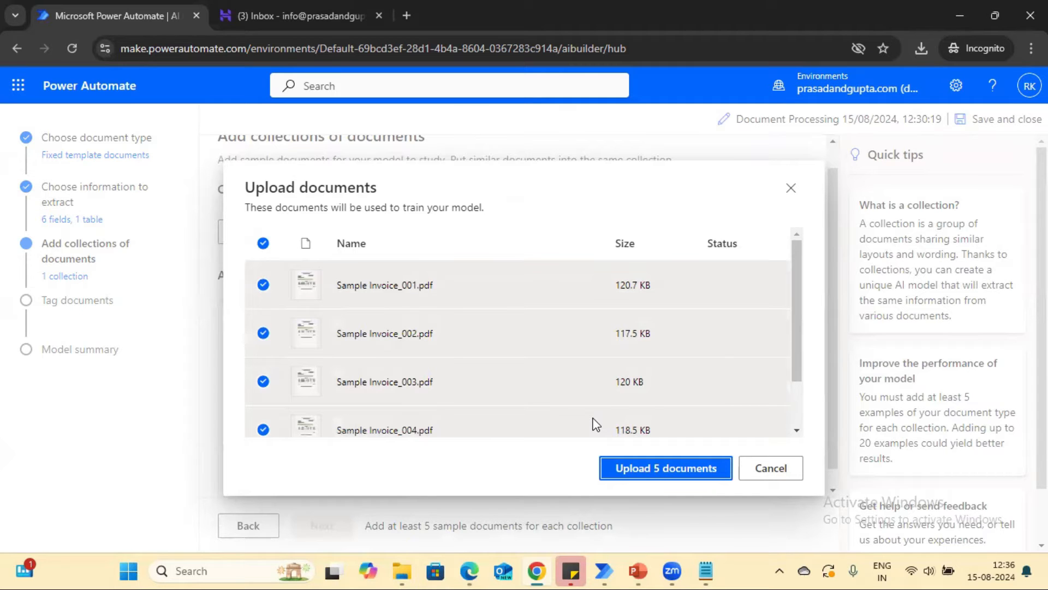
pyautogui.scroll(-2, 802, 305)
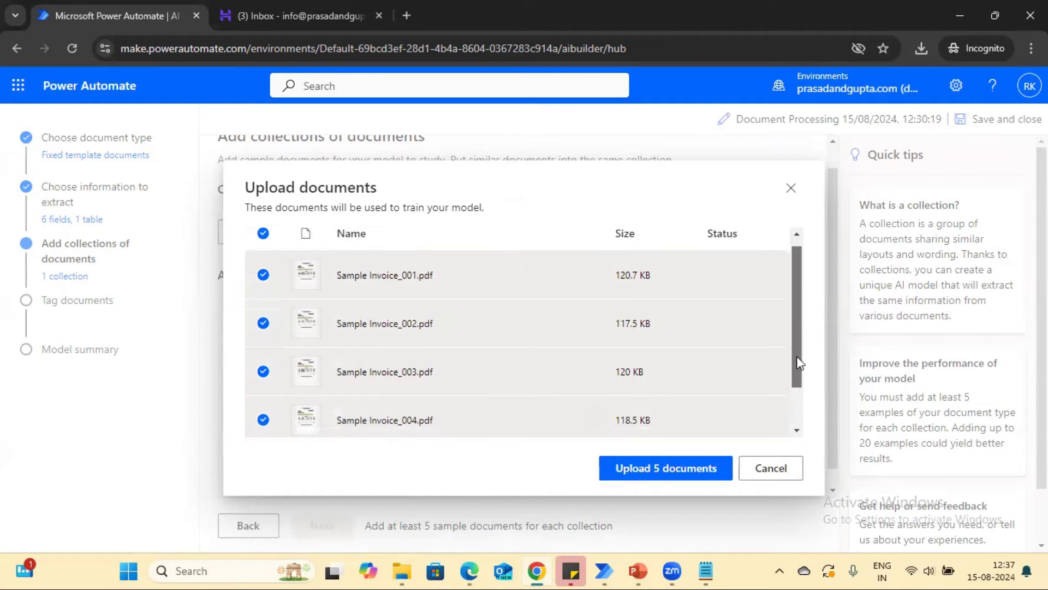
pyautogui.click(664, 473)
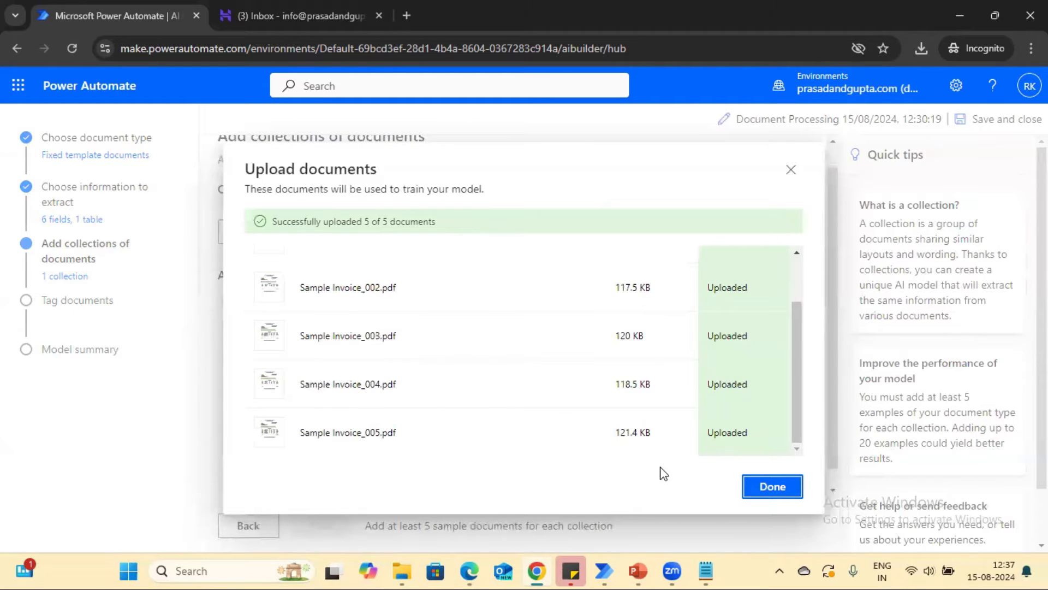
# Step: Check the five uploaded sample invoices, finish the upload and continue to document tagging
pyautogui.moveTo(797, 414); pyautogui.dragTo(807, 316)
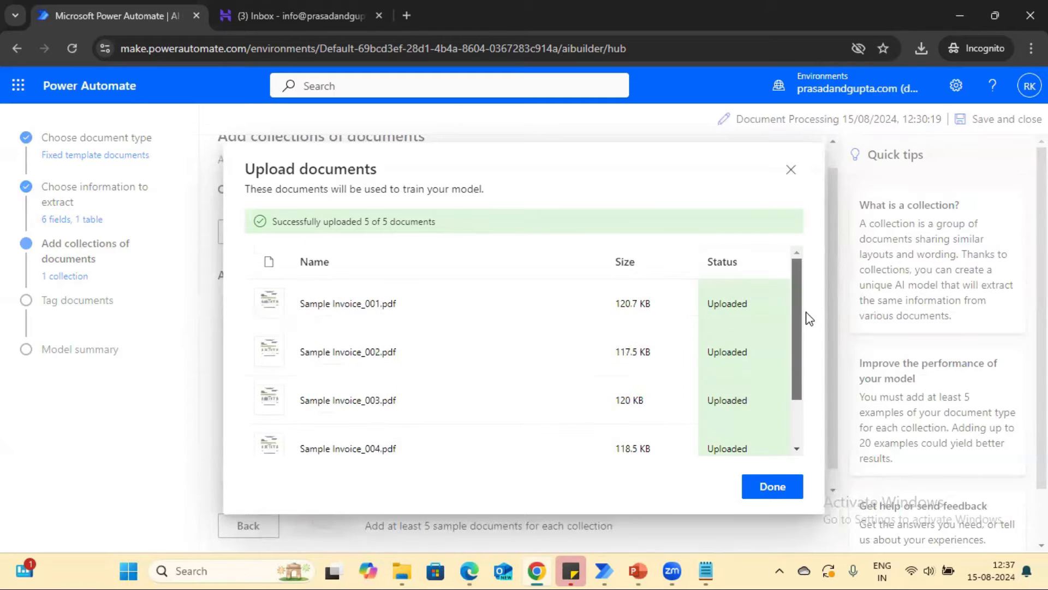
pyautogui.scroll(-2, 805, 406)
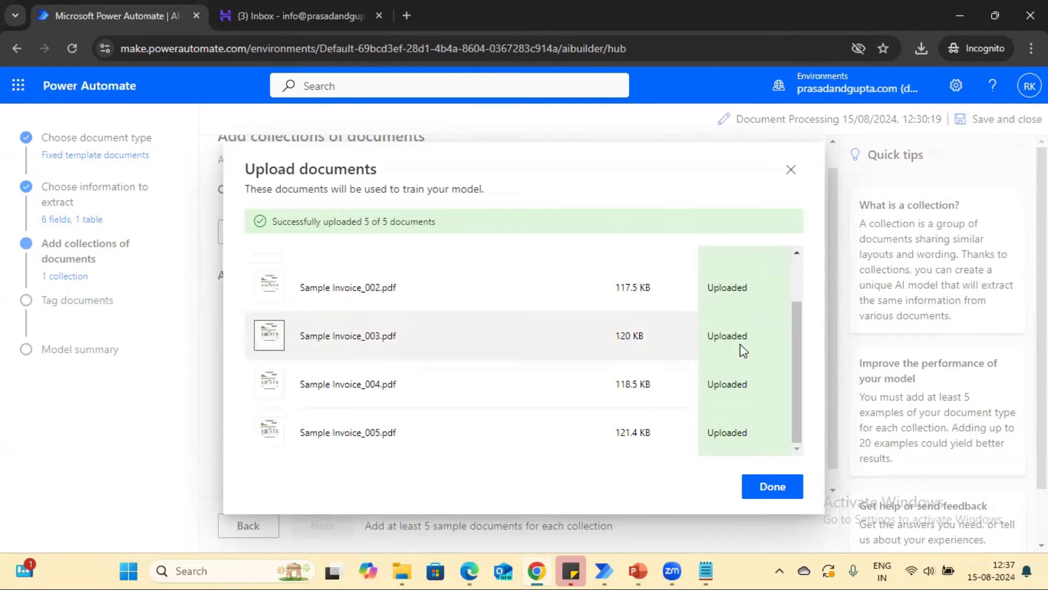
pyautogui.click(764, 491)
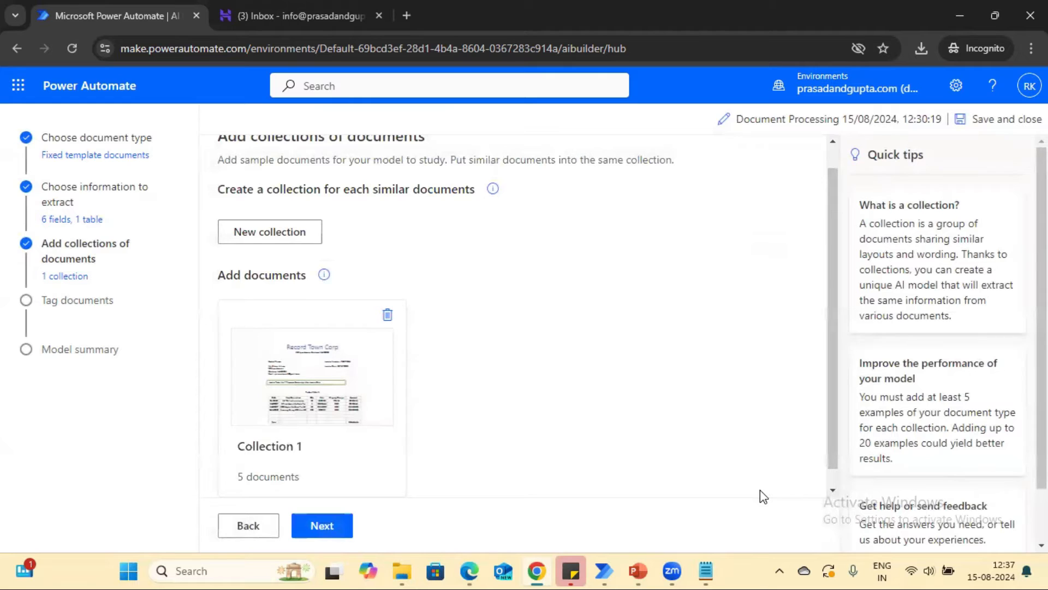
pyautogui.click(315, 526)
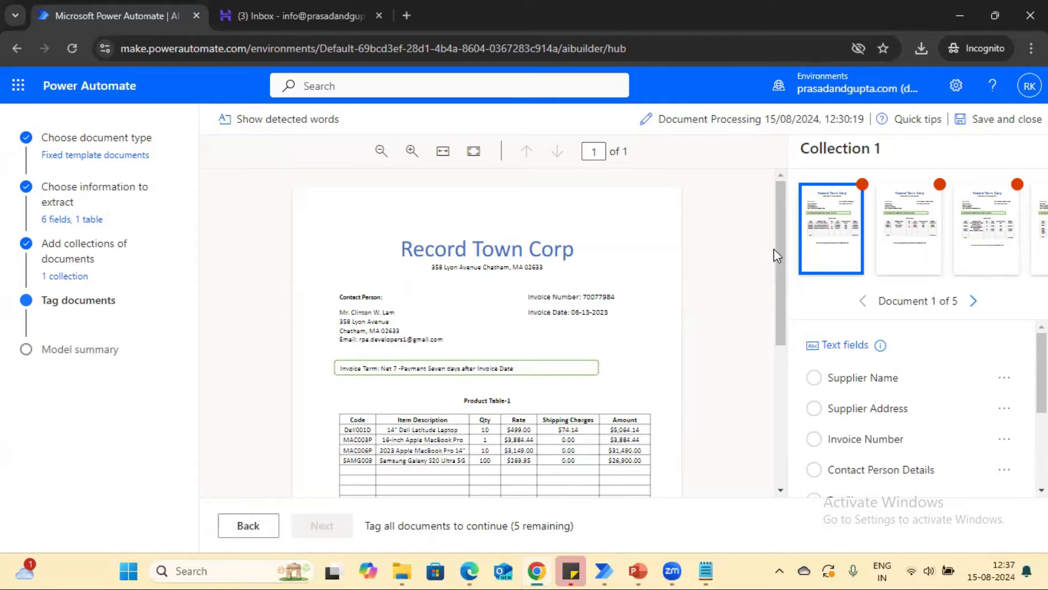
# Step: Tag Record Town Corp as Supplier Name and the address line beneath it as Supplier Address on the first invoice
pyautogui.moveTo(779, 251)
pyautogui.mouseDown()
pyautogui.moveTo(788, 381)
pyautogui.moveTo(784, 267)
pyautogui.mouseUp()
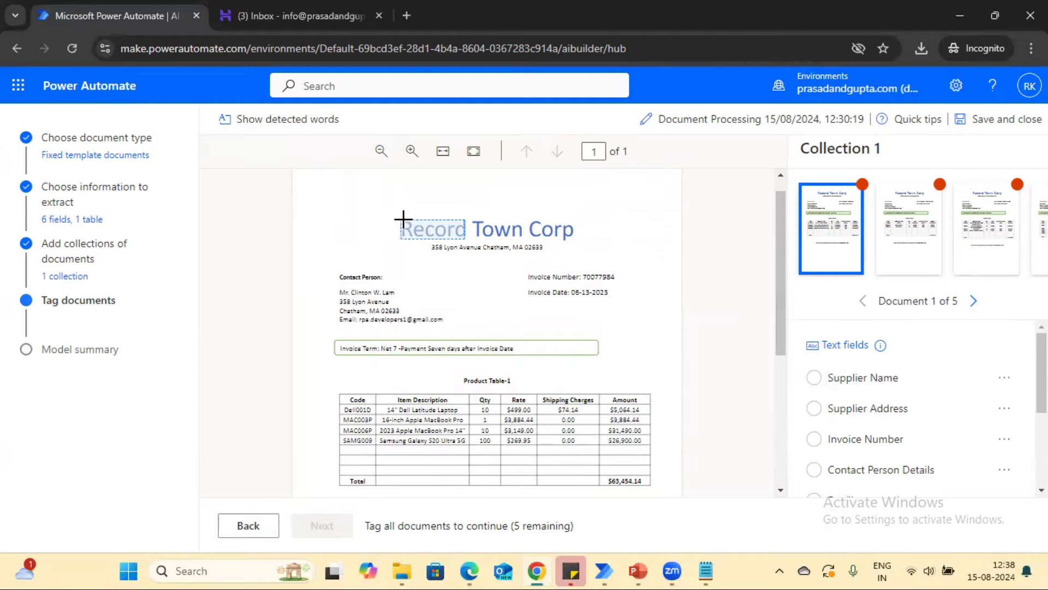
pyautogui.moveTo(396, 213); pyautogui.dragTo(575, 238)
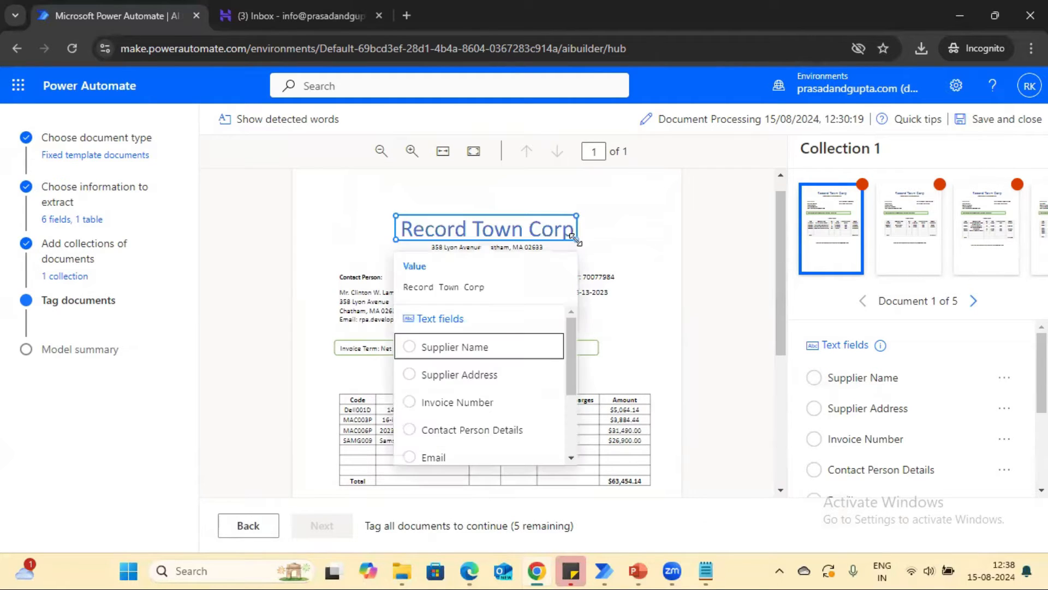
pyautogui.click(414, 344)
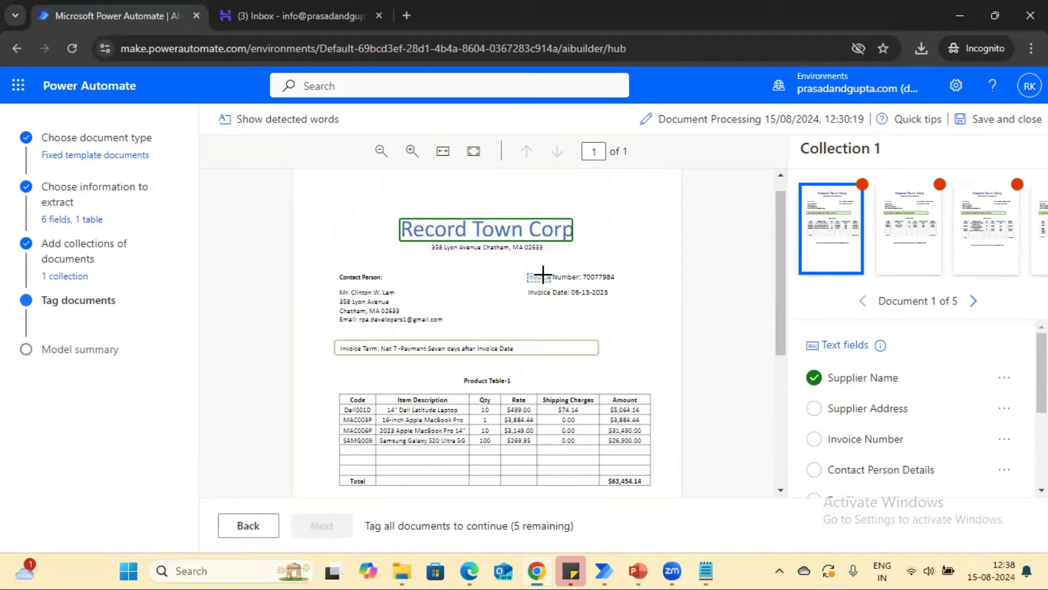
pyautogui.moveTo(431, 243); pyautogui.dragTo(551, 249)
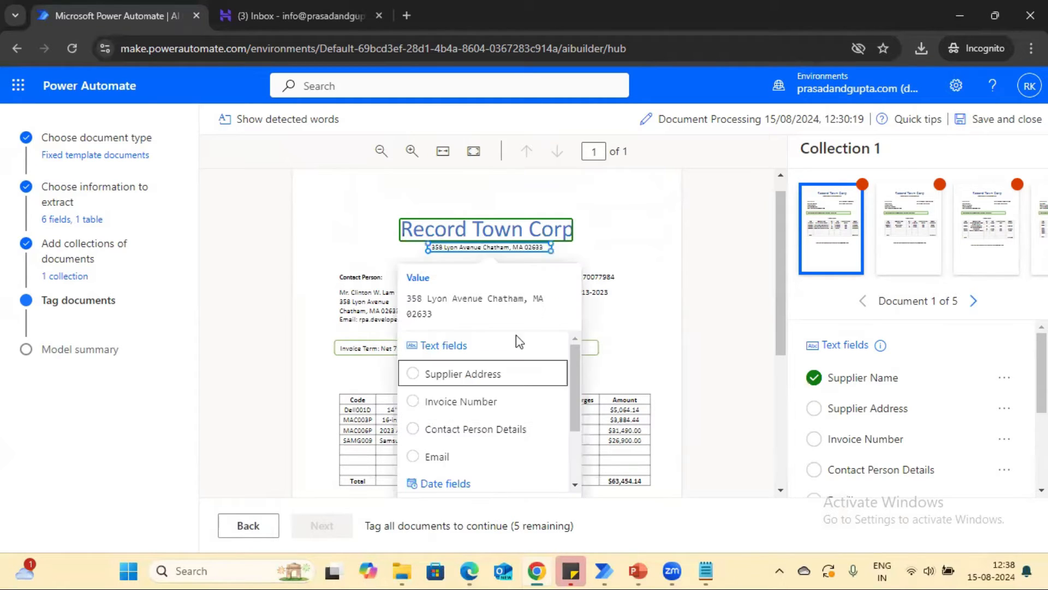
pyautogui.click(447, 379)
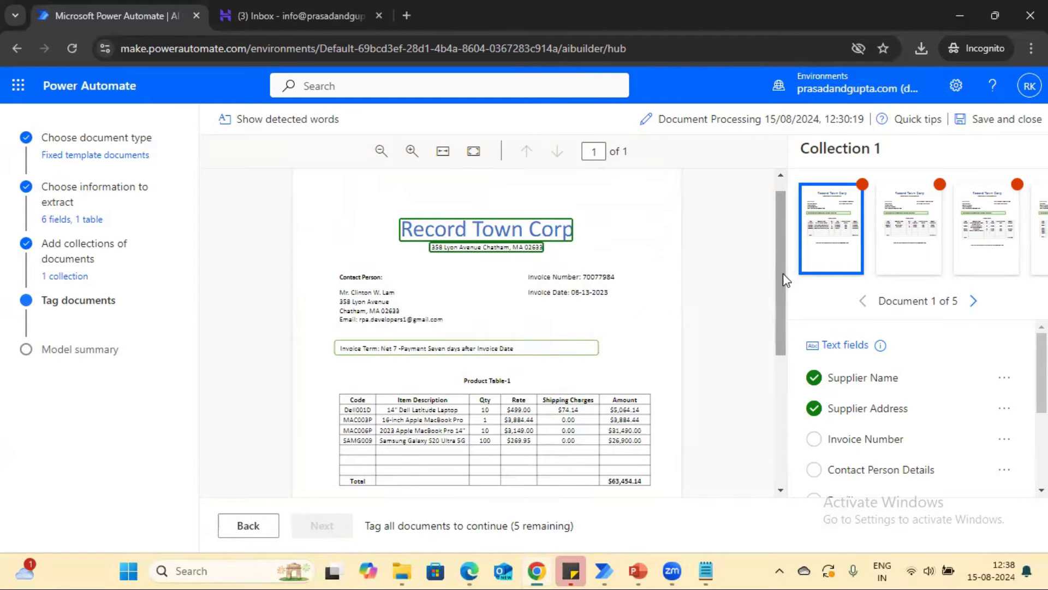
# Step: Tag the invoice number value as Invoice Number and the contact's name and address block as Contact Person Details
pyautogui.moveTo(782, 271); pyautogui.dragTo(782, 308)
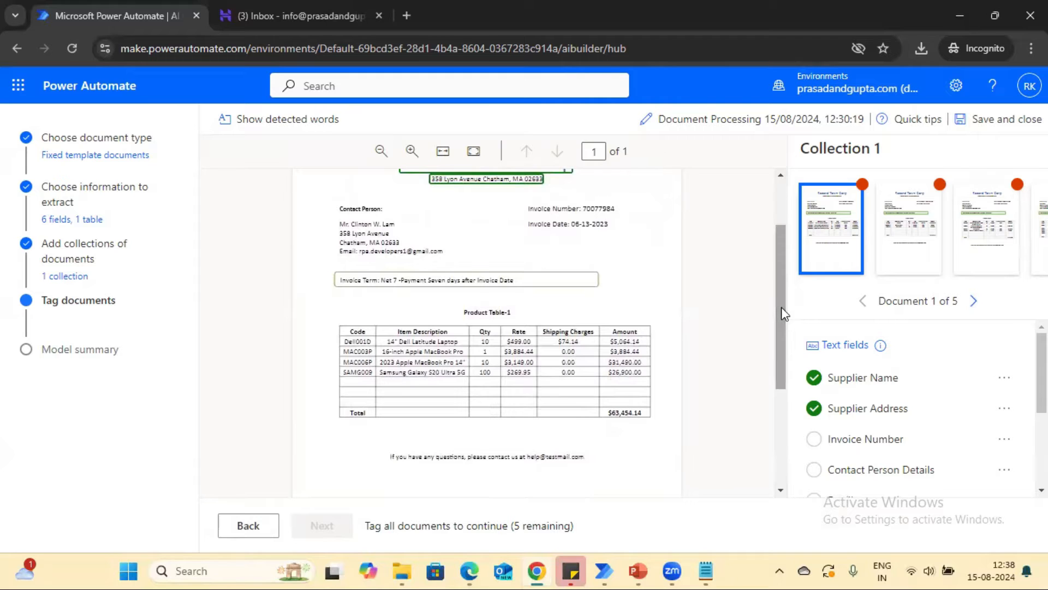
pyautogui.click(602, 210)
pyautogui.click(449, 293)
pyautogui.moveTo(336, 218); pyautogui.dragTo(404, 243)
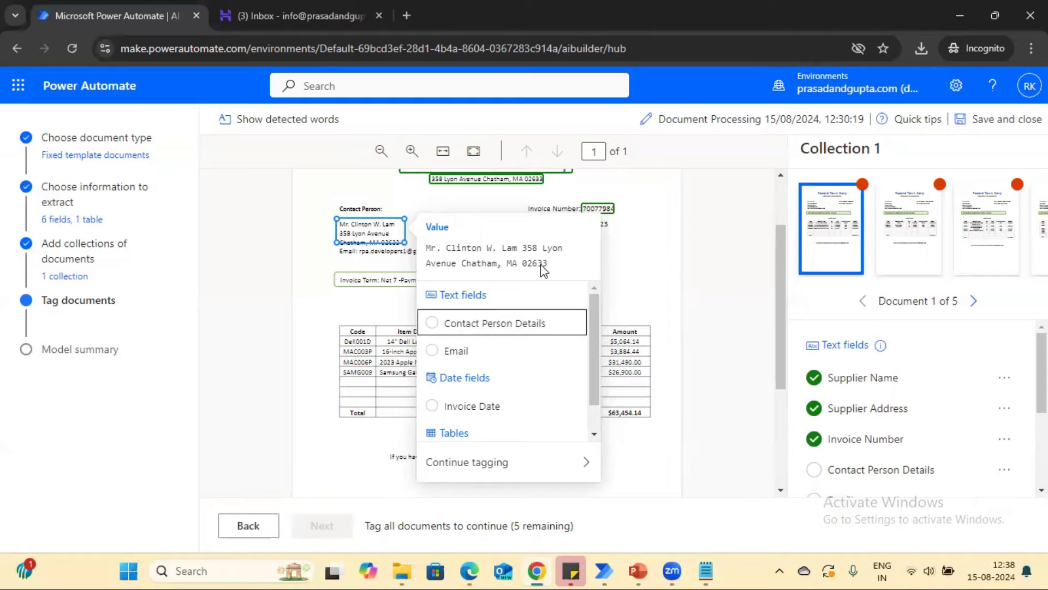
pyautogui.click(437, 323)
# Step: Tag the contact's e-mail address as Email and the date 06-13-2023 as Invoice Date
pyautogui.moveTo(356, 251); pyautogui.dragTo(441, 252)
pyautogui.click(494, 337)
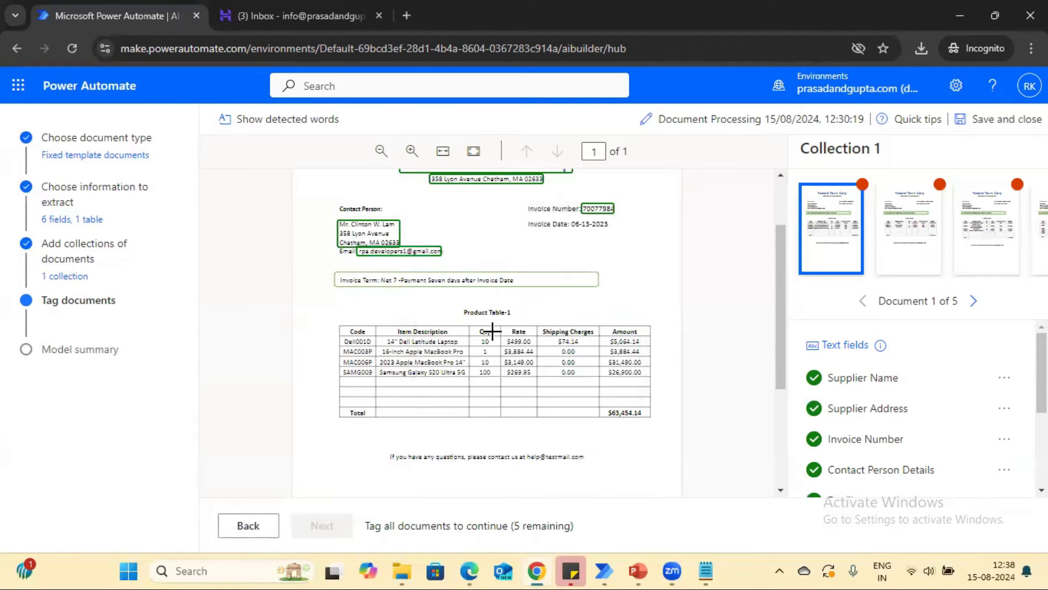
pyautogui.moveTo(607, 219); pyautogui.dragTo(570, 227)
pyautogui.click(511, 306)
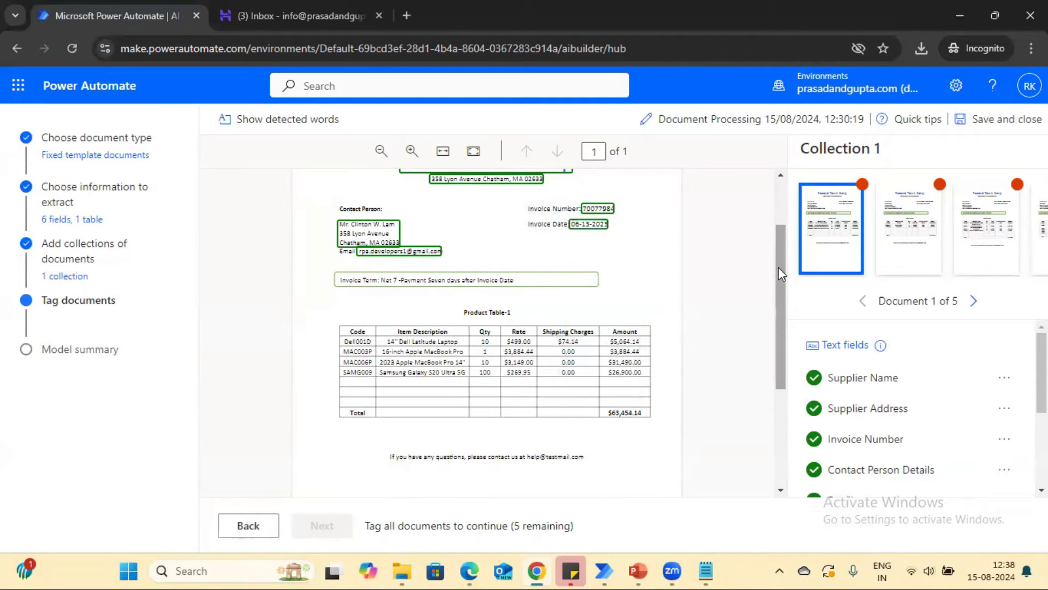
# Step: Tag the product table from its header row through the blank rows, excluding the Total row, as Product Table 1
pyautogui.moveTo(1042, 374); pyautogui.dragTo(1041, 445)
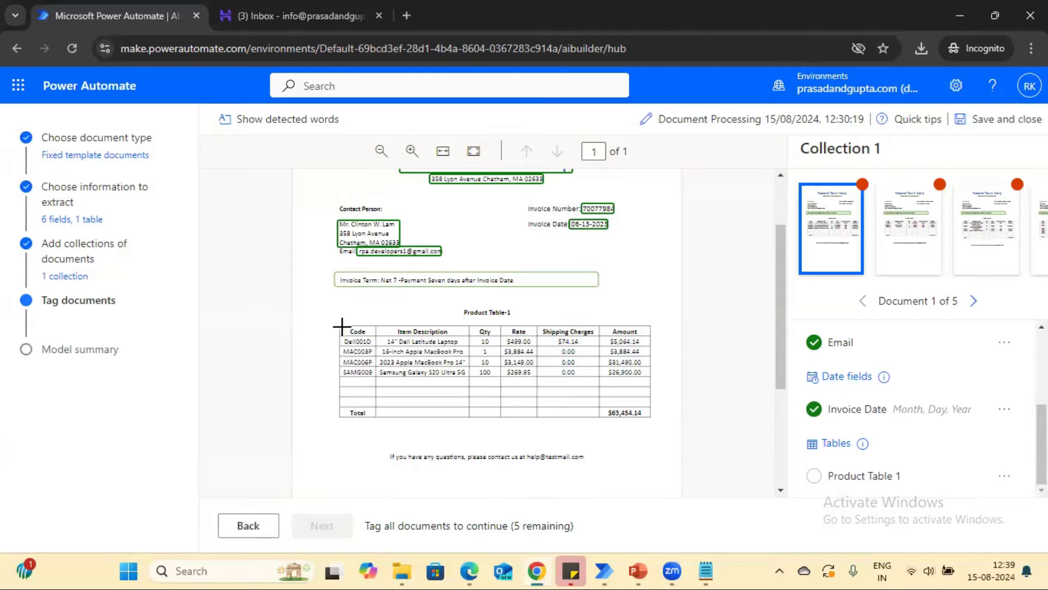
pyautogui.moveTo(339, 326); pyautogui.dragTo(648, 404)
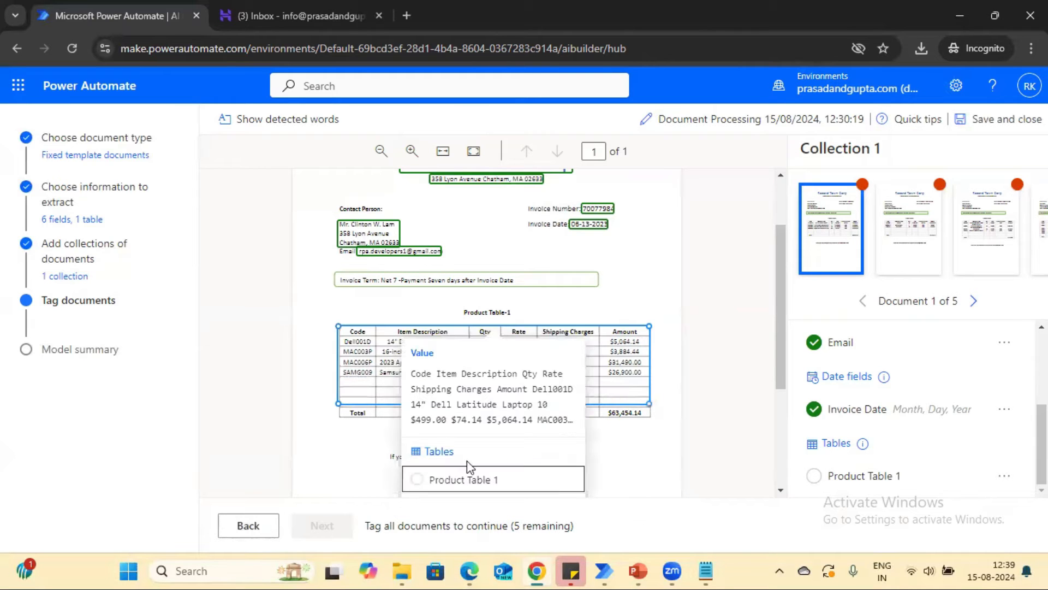
pyautogui.click(460, 483)
pyautogui.click(588, 225)
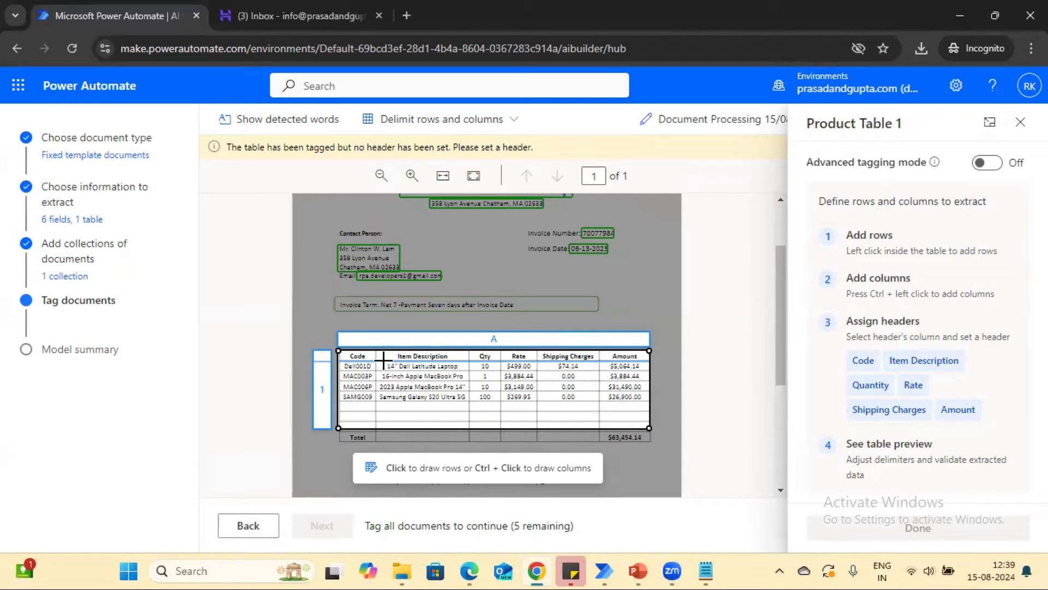
# Step: Add row dividers to Product Table 1 below the header row and below each of the four item rows
pyautogui.click(383, 361)
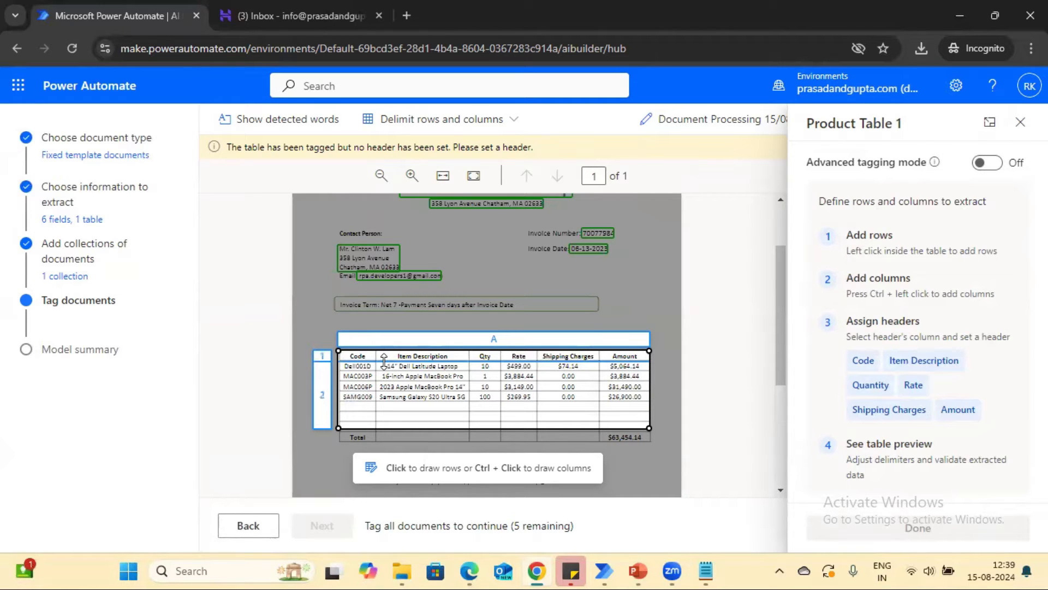
pyautogui.click(384, 371)
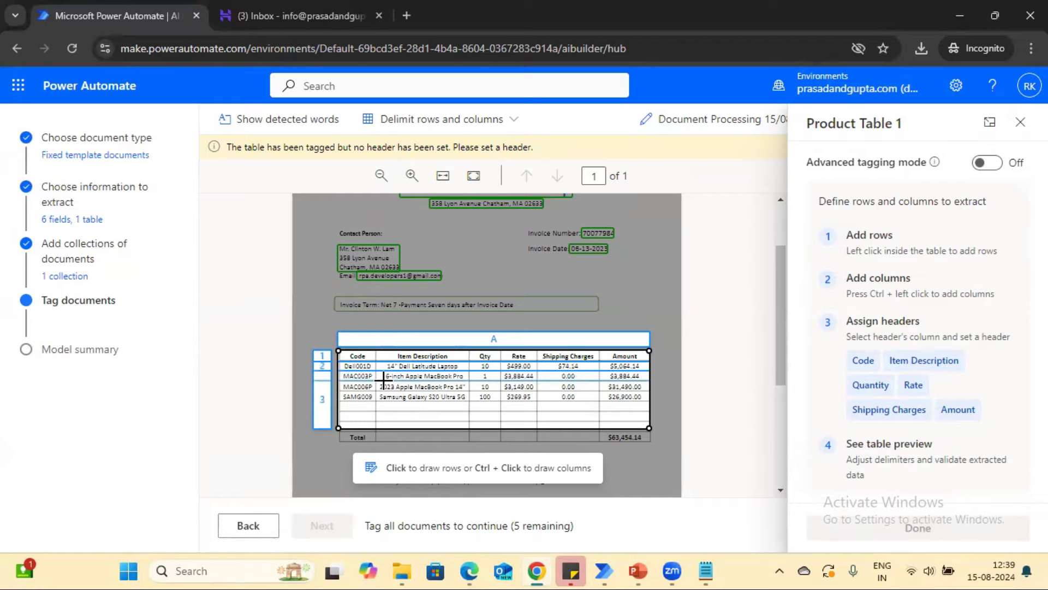
pyautogui.click(384, 381)
pyautogui.click(384, 391)
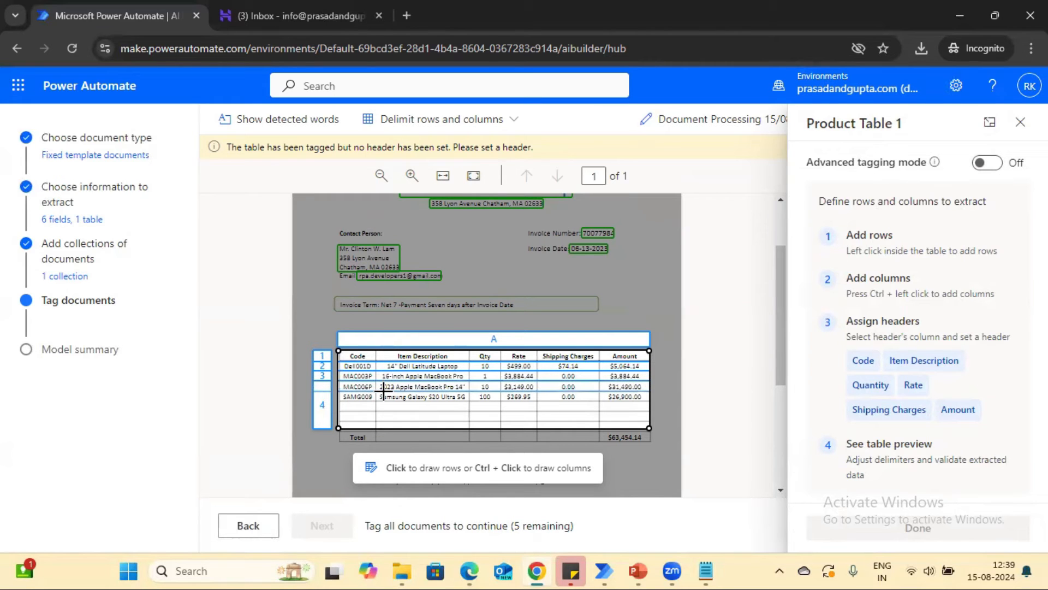
pyautogui.click(384, 401)
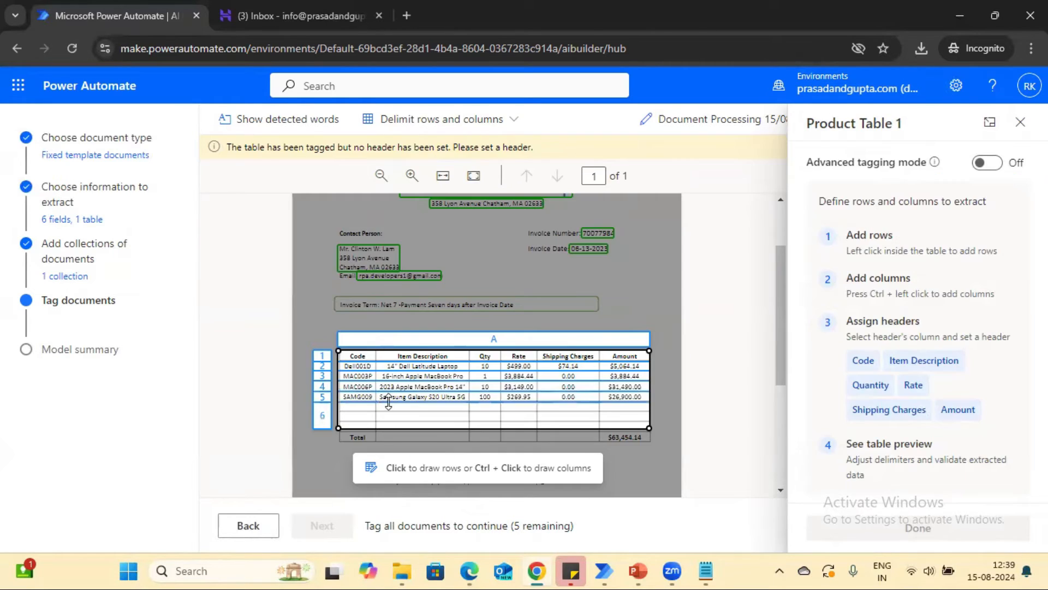
# Step: Divide Product Table 1 into six columns by adding column dividers along the printed column borders
pyautogui.click(414, 341)
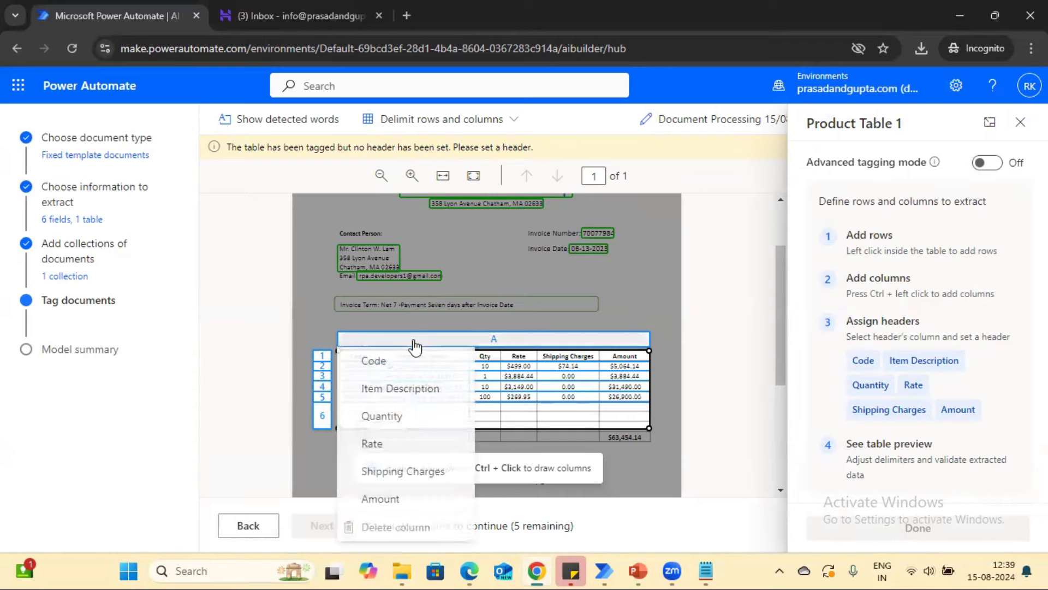
pyautogui.click(716, 400)
pyautogui.click(374, 347)
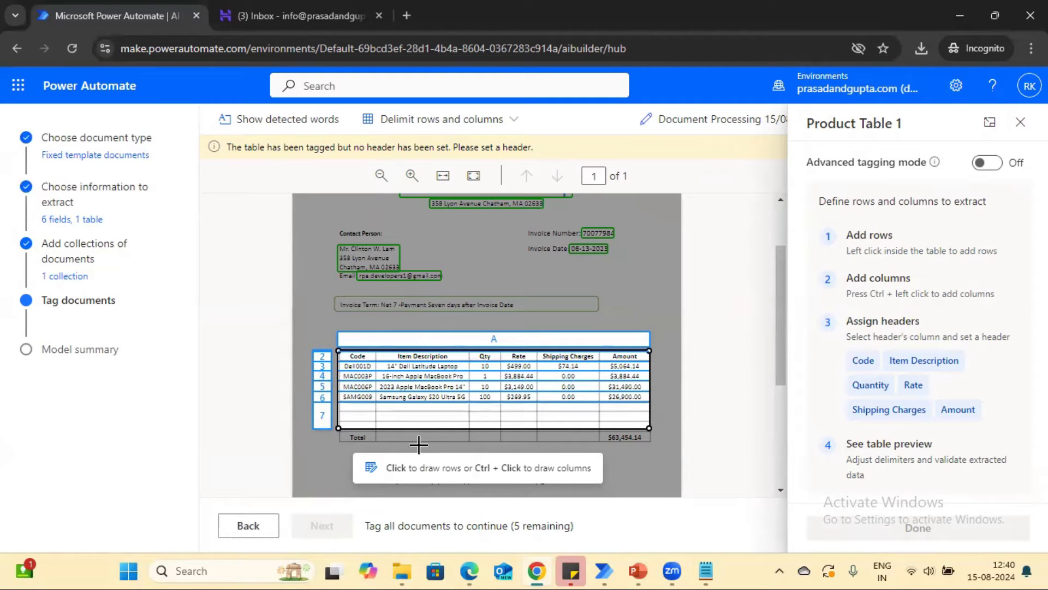
pyautogui.keyDown('ctrl'); pyautogui.click(375, 367); pyautogui.keyUp('ctrl')
pyautogui.keyDown('ctrl'); pyautogui.click(469, 357); pyautogui.keyUp('ctrl')
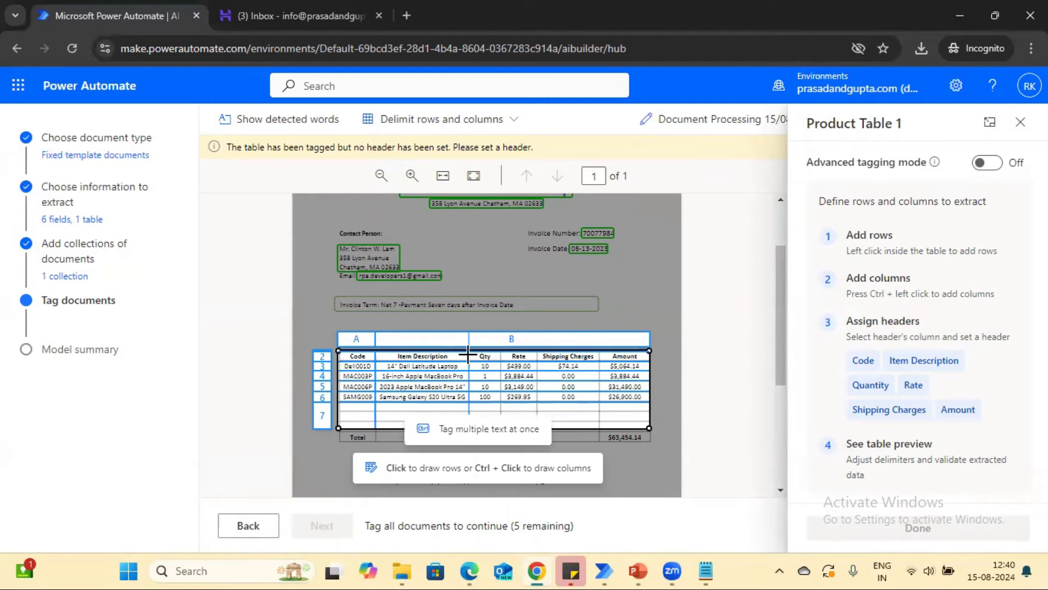
pyautogui.keyDown('ctrl'); pyautogui.click(500, 355); pyautogui.keyUp('ctrl')
pyautogui.keyDown('ctrl'); pyautogui.click(538, 367); pyautogui.keyUp('ctrl')
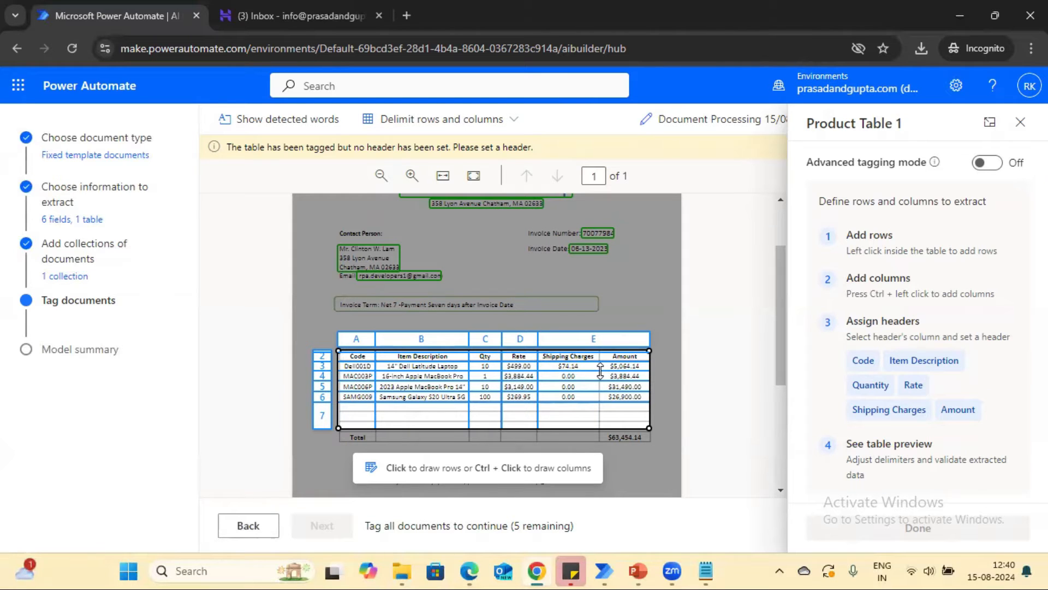
pyautogui.keyDown('ctrl'); pyautogui.click(601, 394); pyautogui.keyUp('ctrl')
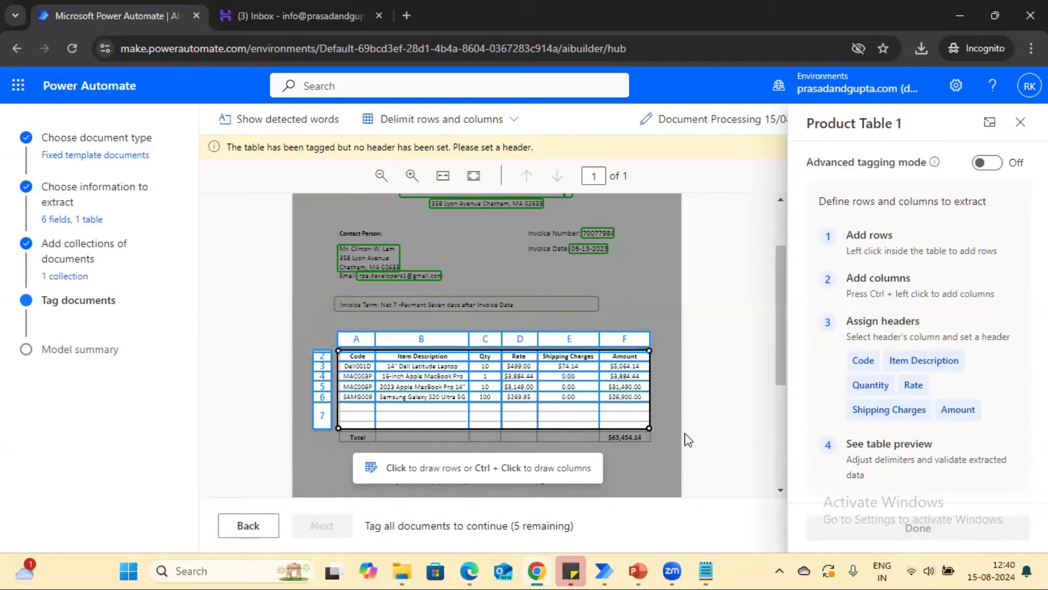
# Step: Assign the headers Code, Item Description and Quantity to columns A, B and C of Product Table 1
pyautogui.scroll(-1, 382, 382)
pyautogui.click(356, 304)
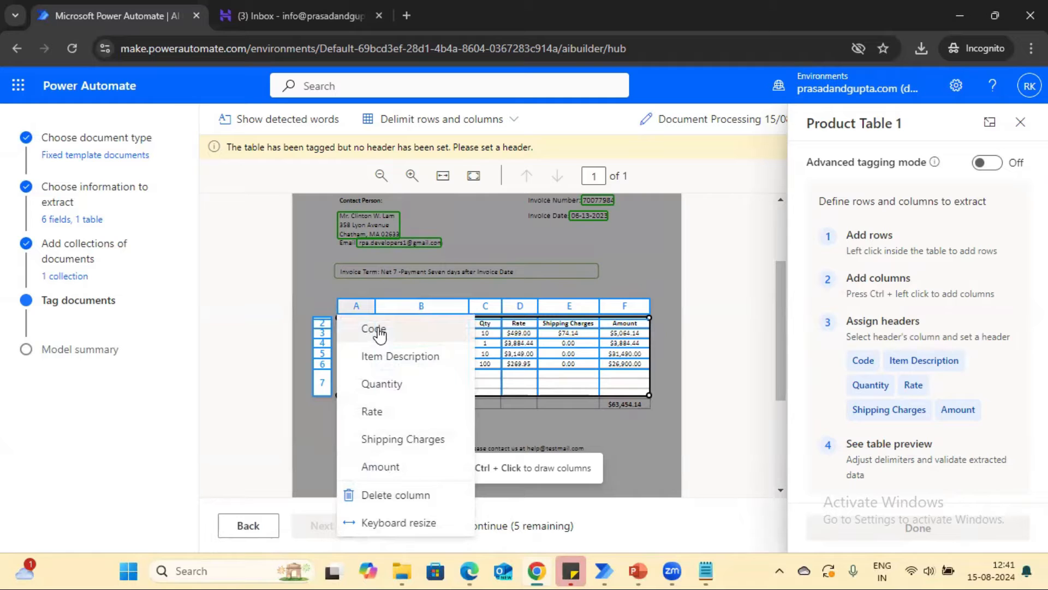
pyautogui.click(380, 331)
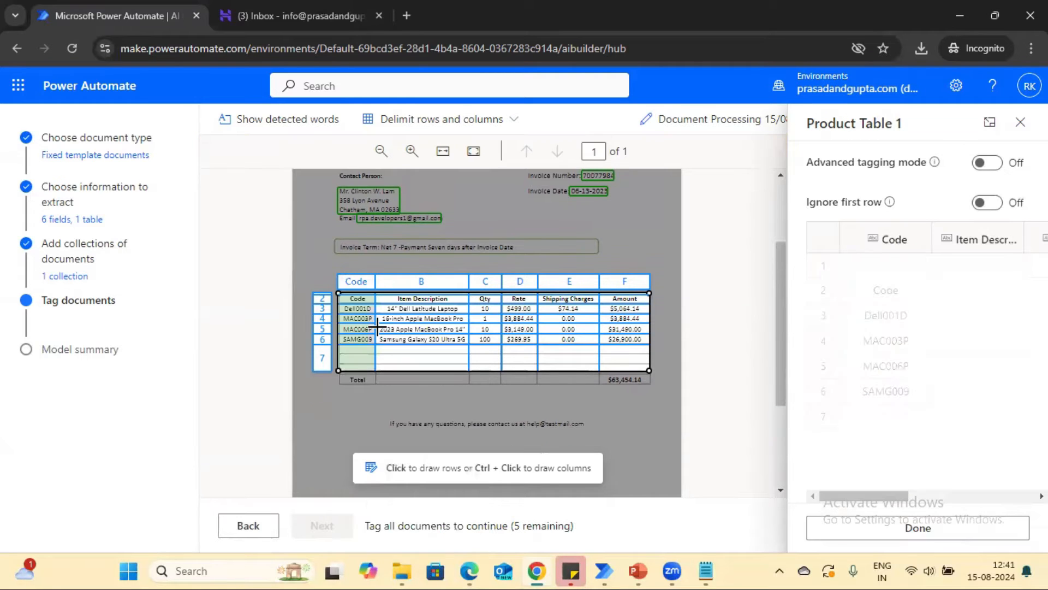
pyautogui.click(420, 284)
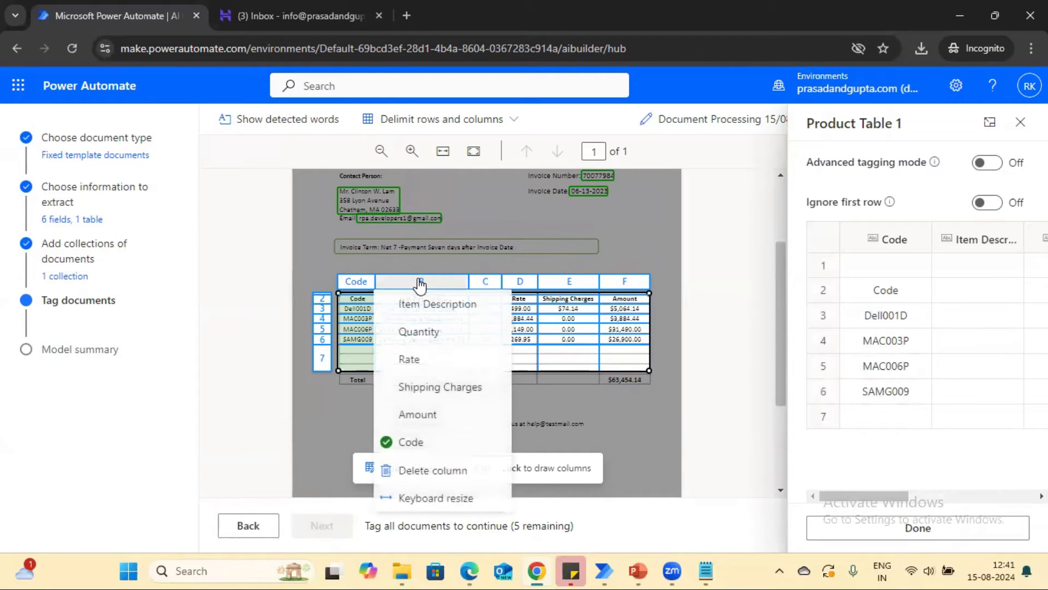
pyautogui.click(440, 305)
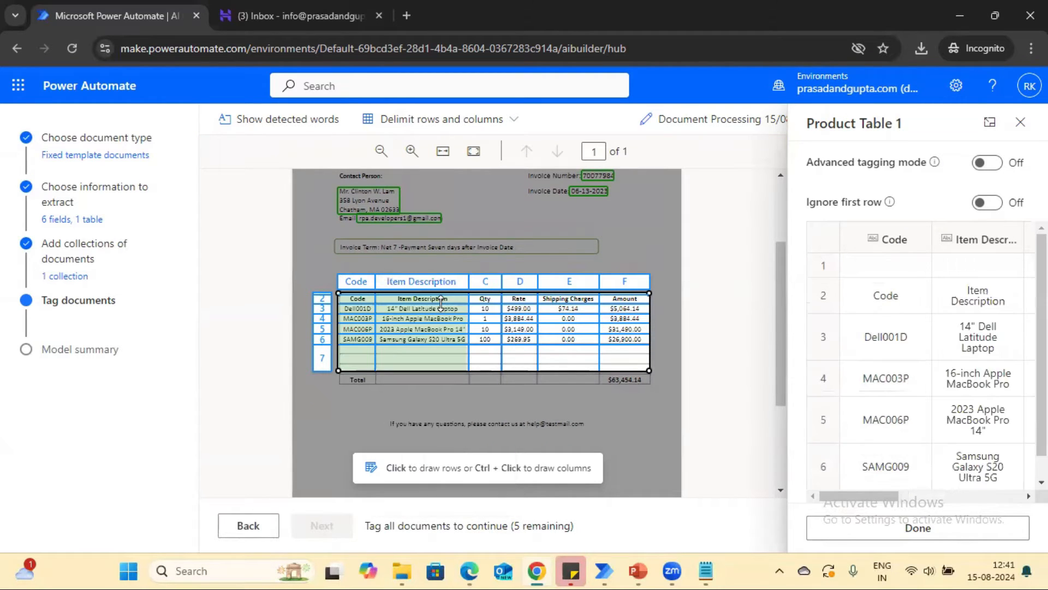
pyautogui.click(485, 281)
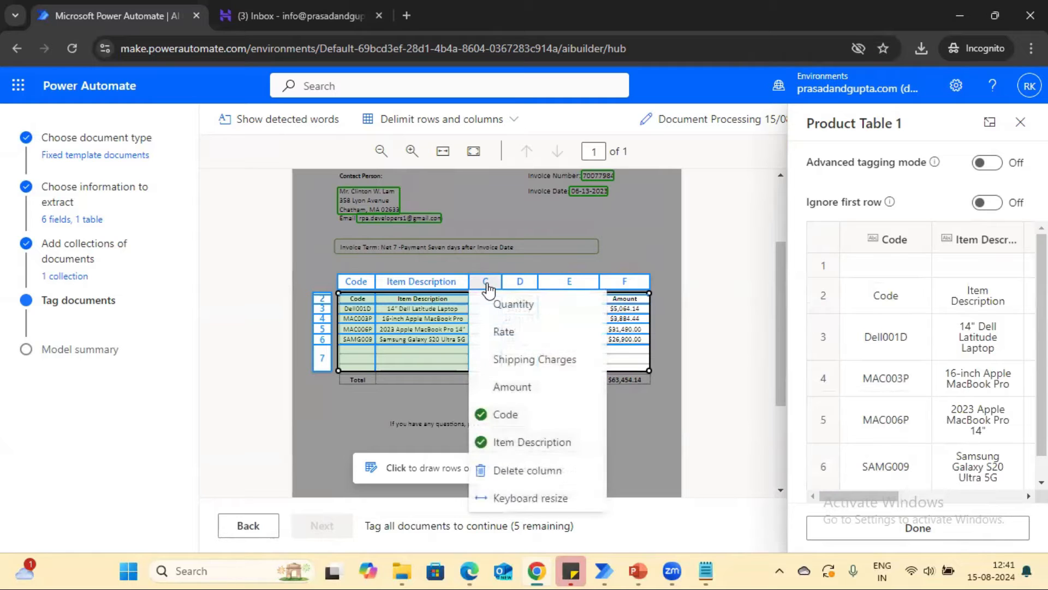
pyautogui.click(517, 303)
# Step: Assign the headers Rate, Shipping Charges and Amount to columns D, E and F of Product Table 1
pyautogui.click(522, 284)
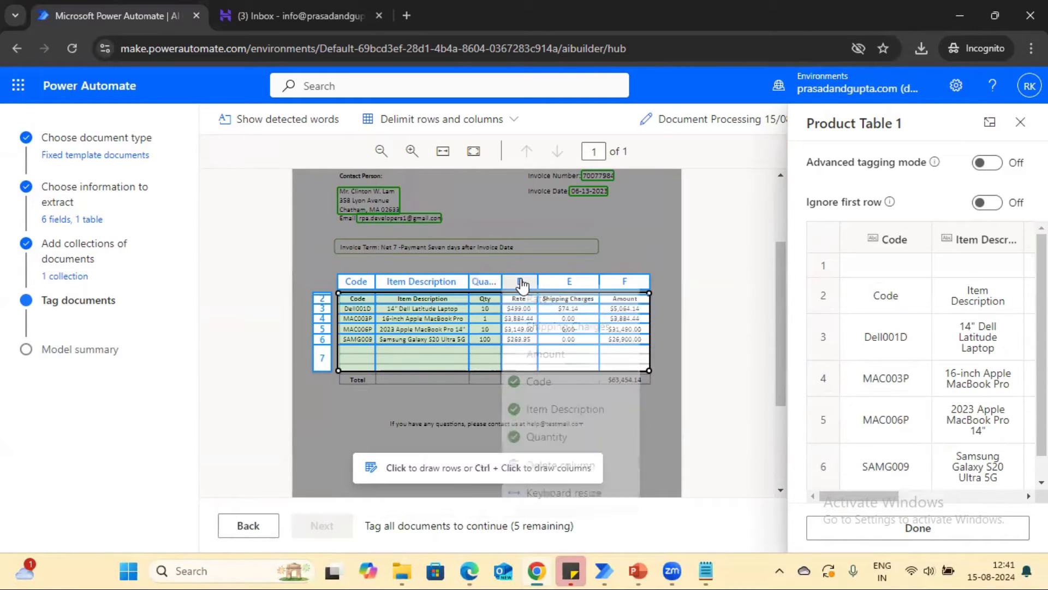
pyautogui.click(544, 305)
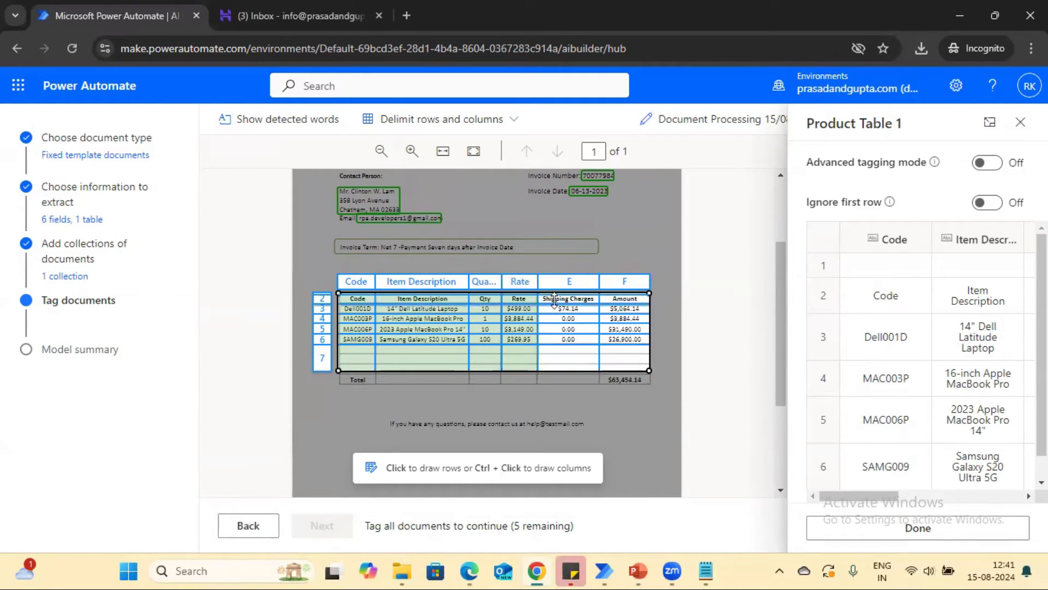
pyautogui.click(573, 283)
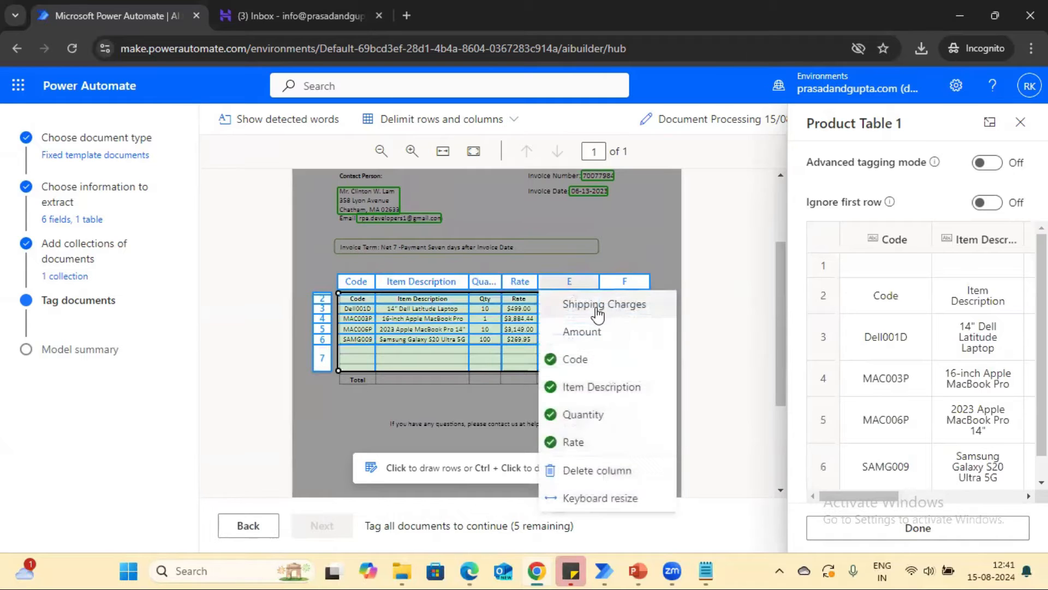
pyautogui.click(599, 305)
pyautogui.click(627, 285)
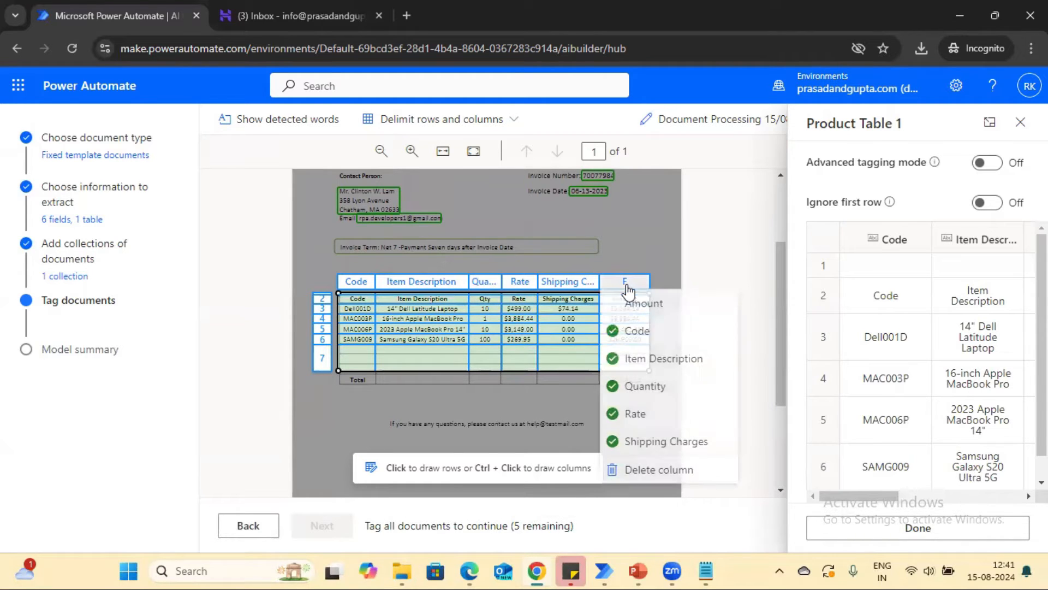
pyautogui.click(629, 304)
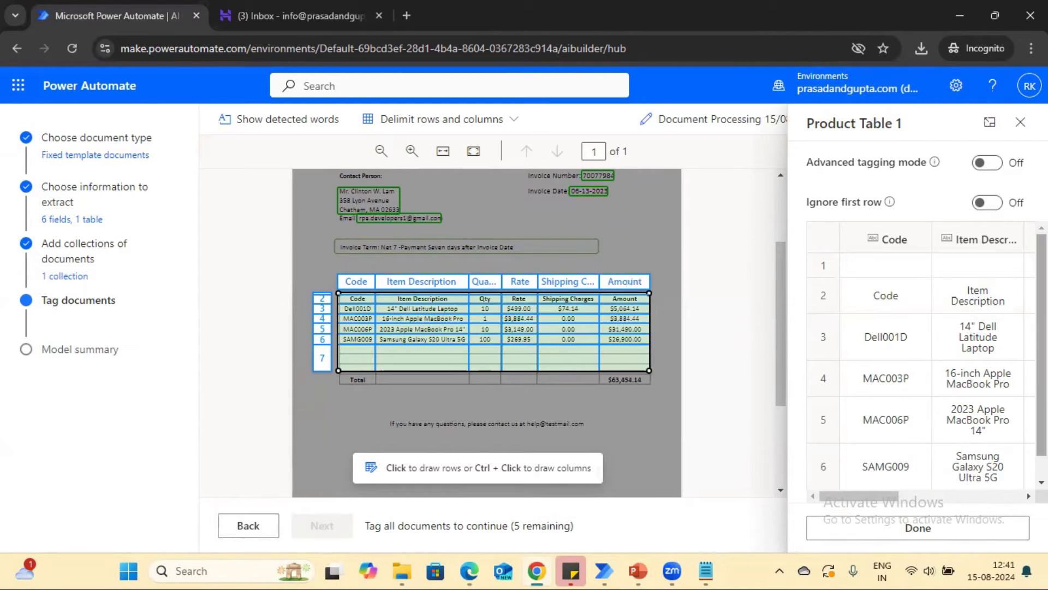
# Step: Check the extracted rows and columns in the Product Table 1 preview and finish tagging the first invoice's table
pyautogui.moveTo(1041, 339); pyautogui.dragTo(1042, 362)
pyautogui.moveTo(849, 498)
pyautogui.mouseDown()
pyautogui.moveTo(881, 498)
pyautogui.moveTo(851, 502)
pyautogui.mouseUp()
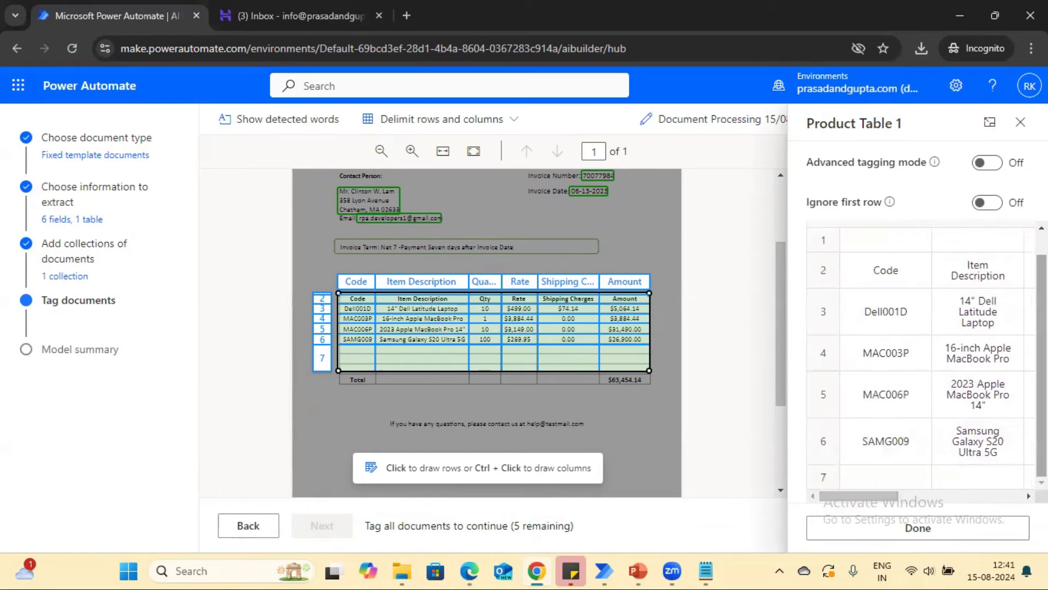
pyautogui.scroll(1, 928, 355)
pyautogui.moveTo(1042, 339)
pyautogui.mouseDown()
pyautogui.moveTo(1042, 361)
pyautogui.moveTo(1042, 338)
pyautogui.mouseUp()
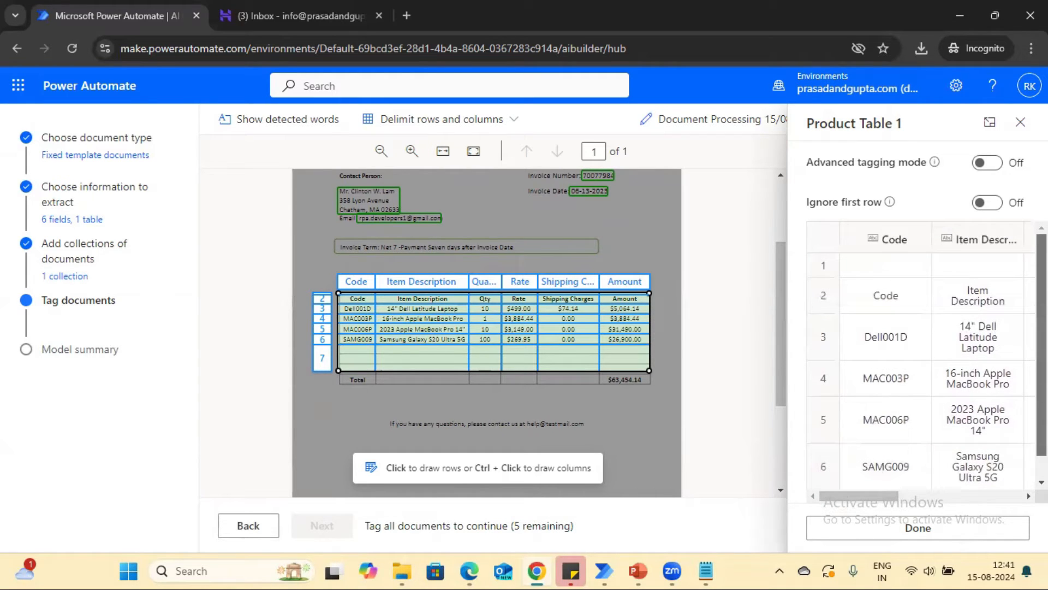
pyautogui.moveTo(922, 499); pyautogui.dragTo(886, 497)
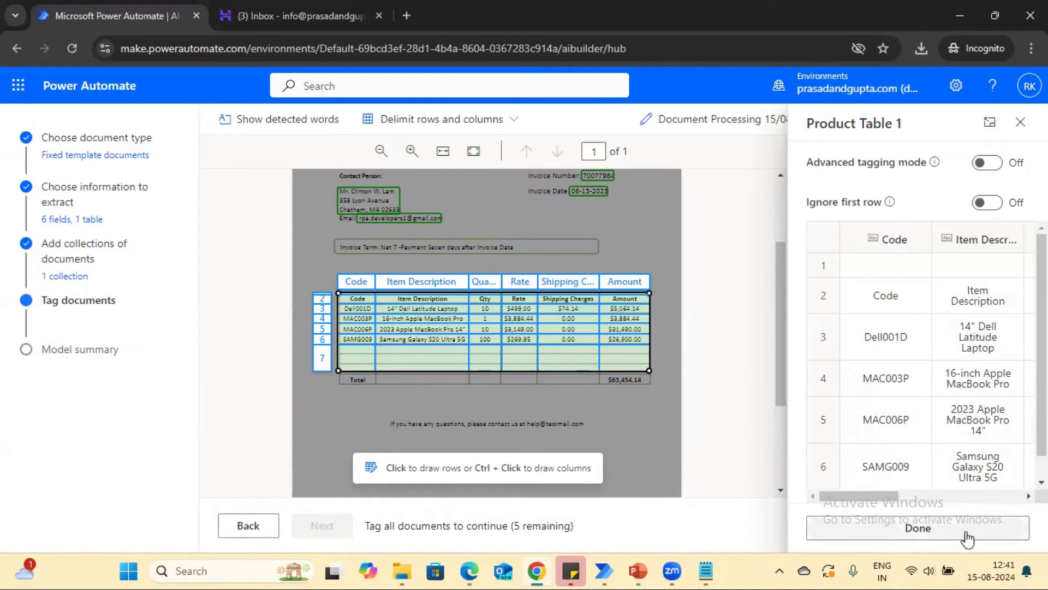
pyautogui.click(929, 530)
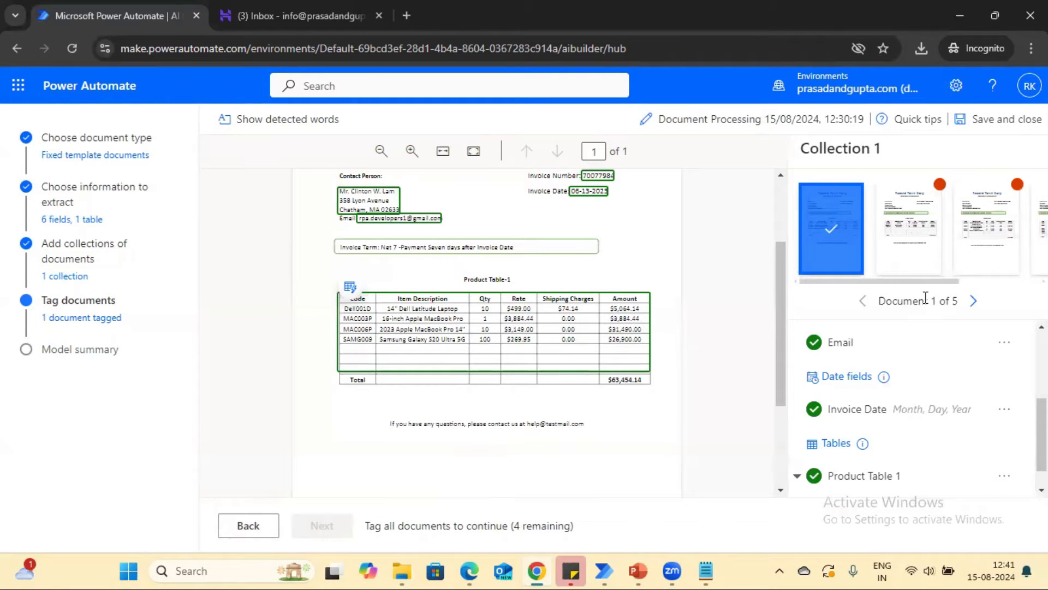
# Step: Open the second invoice and tag its Supplier Name, Supplier Address and Invoice Number
pyautogui.click(974, 301)
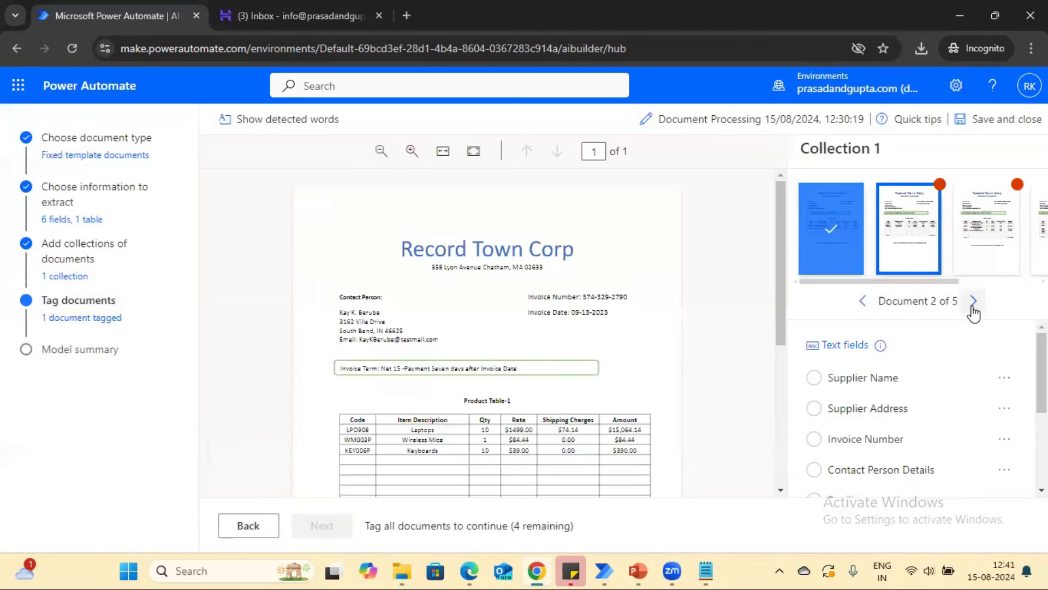
pyautogui.click(474, 151)
pyautogui.moveTo(369, 257); pyautogui.dragTo(607, 288)
pyautogui.click(456, 395)
pyautogui.moveTo(409, 290); pyautogui.dragTo(564, 300)
pyautogui.click(628, 393)
pyautogui.moveTo(614, 330); pyautogui.dragTo(678, 343)
pyautogui.click(497, 198)
# Step: Tag the Contact Person Details, Email and Invoice Date in the second invoice
pyautogui.moveTo(285, 352)
pyautogui.mouseDown()
pyautogui.moveTo(398, 381)
pyautogui.moveTo(373, 386)
pyautogui.mouseUp()
pyautogui.click(457, 217)
pyautogui.click(370, 393)
pyautogui.click(473, 253)
pyautogui.click(628, 357)
pyautogui.click(463, 268)
# Step: Tag the second invoice's product grid above the Total row as Product Table 1, adding row dividers below the header and each item row
pyautogui.moveTo(781, 252); pyautogui.dragTo(790, 336)
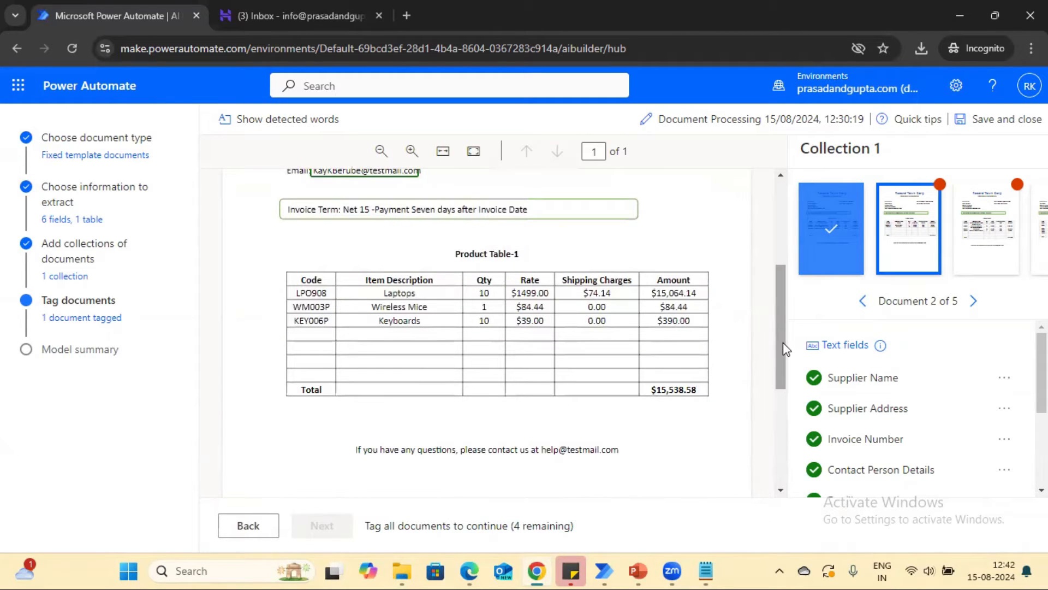
pyautogui.moveTo(286, 272); pyautogui.dragTo(709, 381)
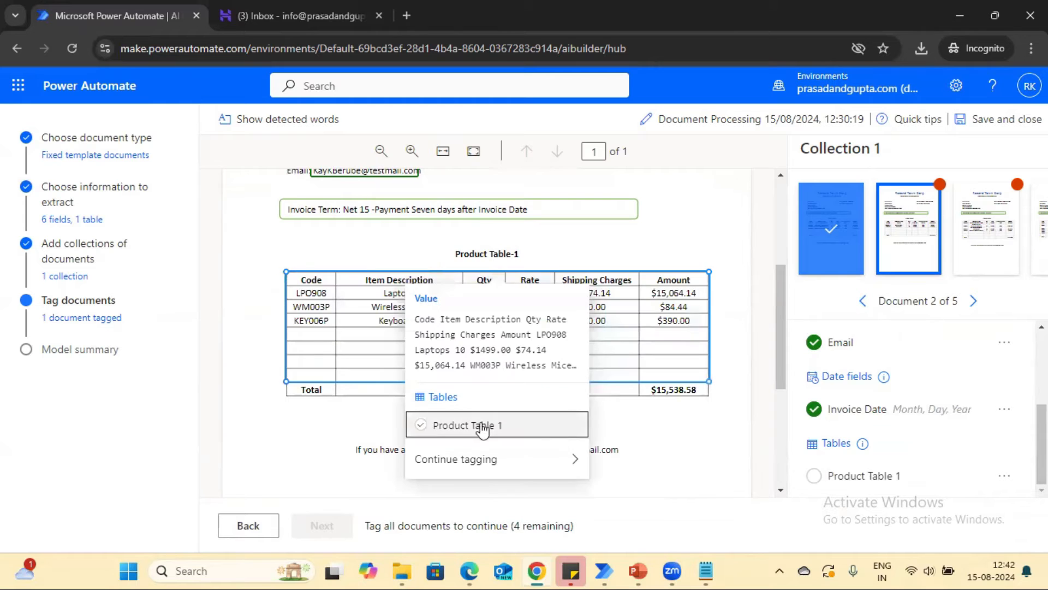
pyautogui.click(479, 426)
pyautogui.click(323, 313)
pyautogui.click(322, 327)
# Step: Clear the Code and Item Description headers from the first two columns of Product Table 1 and reassign them
pyautogui.click(333, 281)
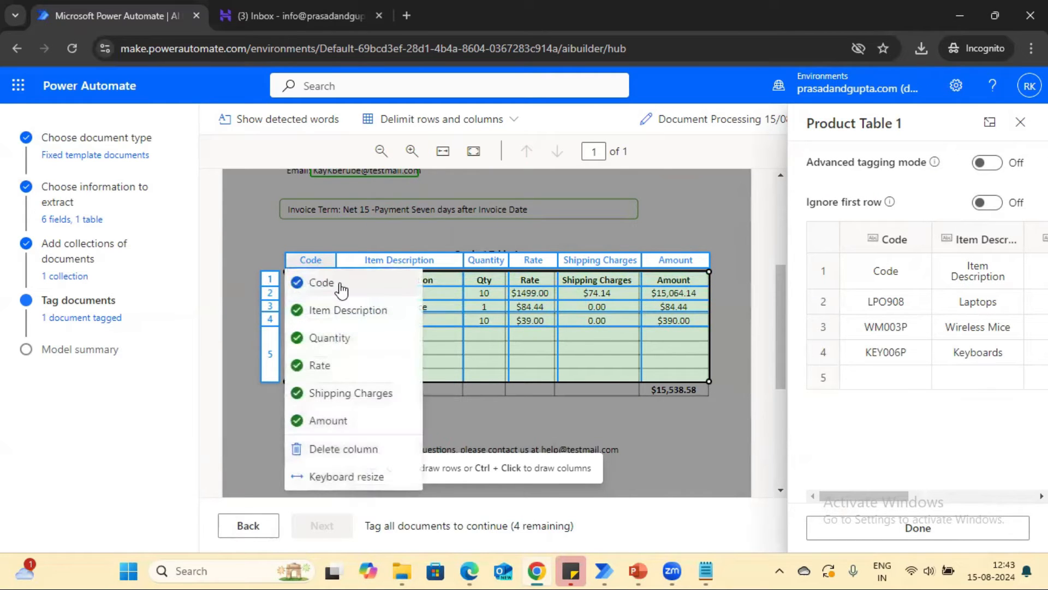
pyautogui.click(342, 290)
pyautogui.click(398, 260)
pyautogui.click(349, 309)
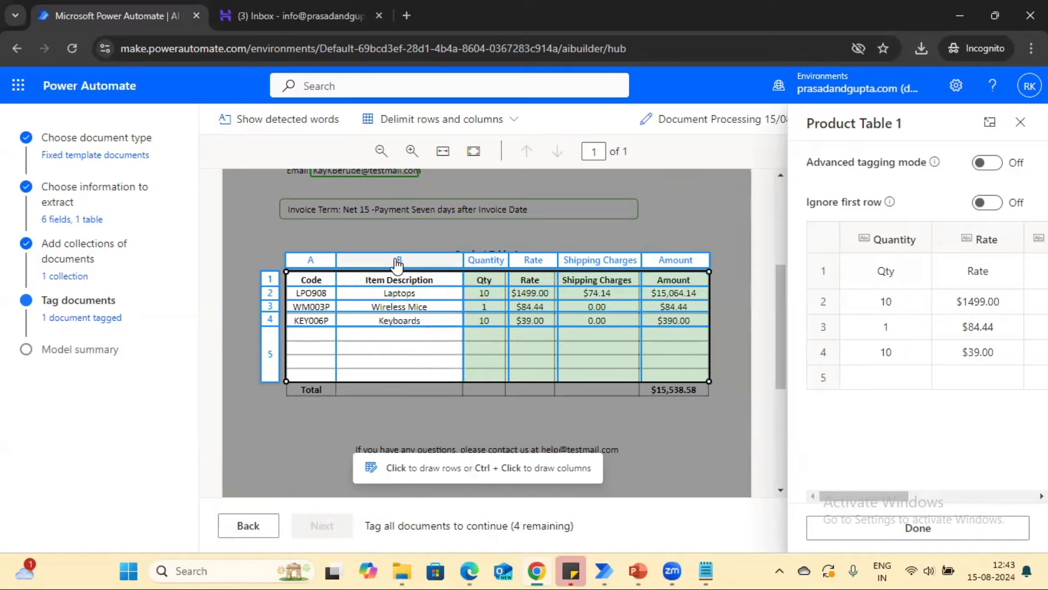
pyautogui.click(397, 265)
pyautogui.click(398, 308)
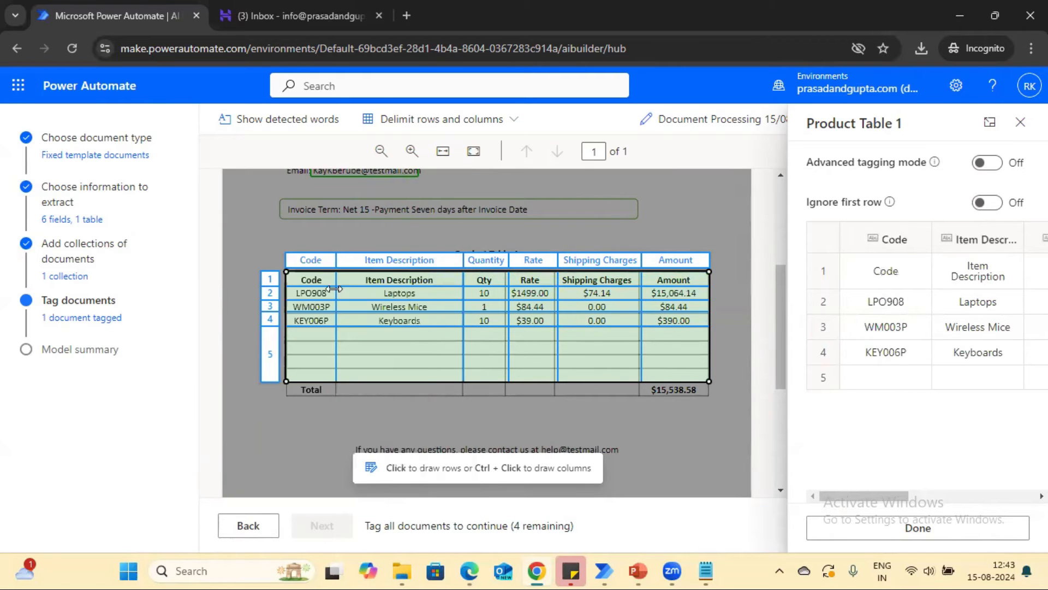
# Step: Finish tagging the second invoice's table and check the tags on the first invoice
pyautogui.click(918, 528)
pyautogui.click(973, 300)
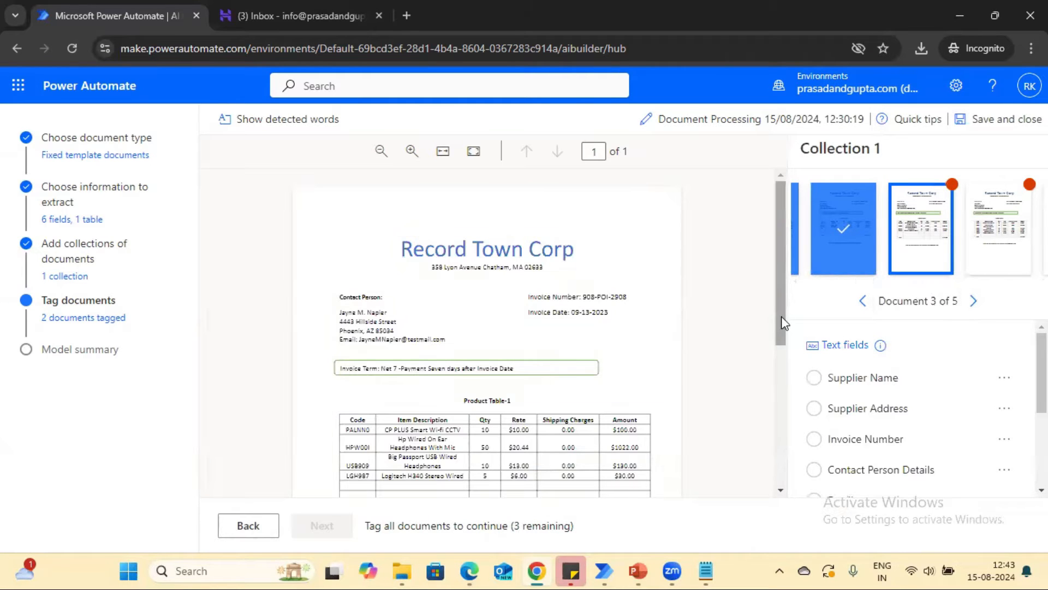
pyautogui.click(846, 265)
pyautogui.click(845, 264)
pyautogui.scroll(-4, 906, 404)
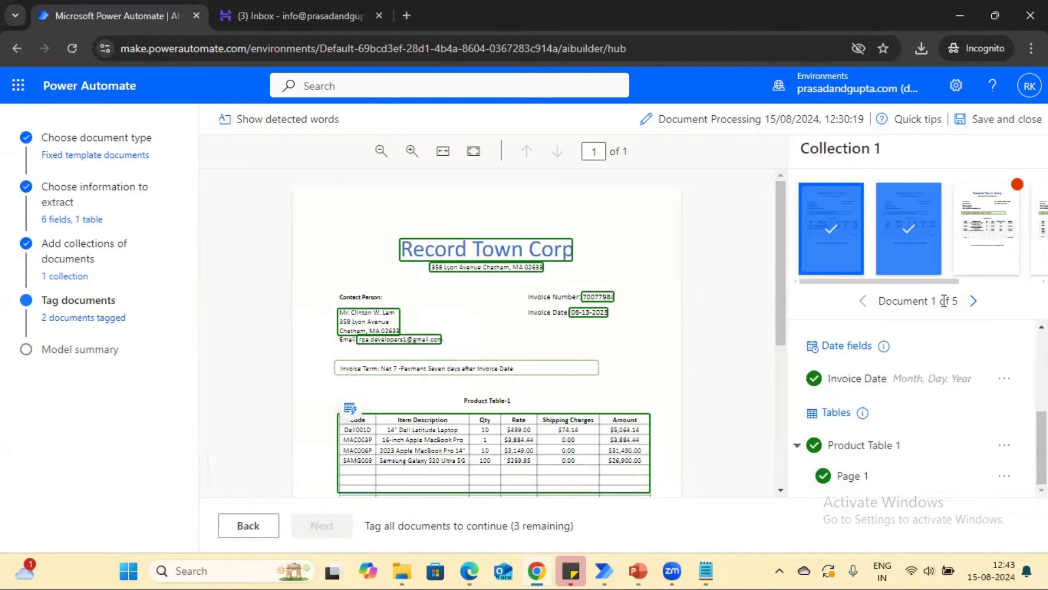
# Step: Open the third invoice and tag its Supplier Name, Supplier Address and Invoice Number
pyautogui.click(884, 233)
pyautogui.moveTo(400, 238); pyautogui.dragTo(579, 261)
pyautogui.click(465, 370)
pyautogui.moveTo(430, 264); pyautogui.dragTo(552, 270)
pyautogui.click(624, 374)
pyautogui.click(608, 298)
pyautogui.click(449, 381)
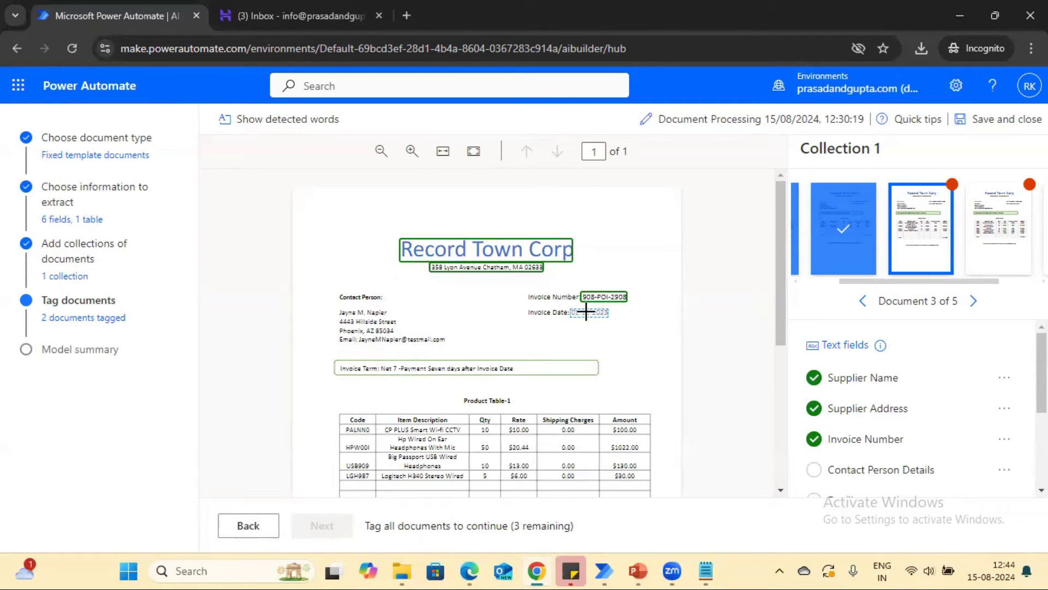
# Step: Tag the Contact Person Details, Email and Invoice Date in the third invoice
pyautogui.moveTo(338, 304); pyautogui.dragTo(445, 344)
pyautogui.click(466, 408)
pyautogui.click(491, 248)
# Step: Tag the third invoice's product grid, from the header row to the last empty row above Total, as Product Table 1
pyautogui.scroll(-3, 356, 276)
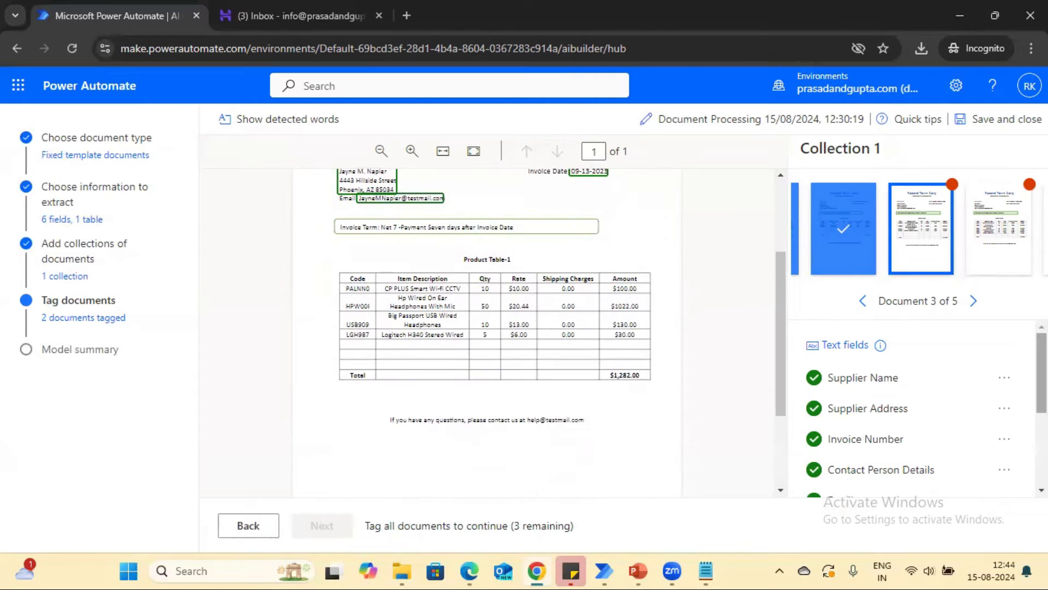
pyautogui.scroll(-3, 817, 482)
pyautogui.moveTo(338, 273); pyautogui.dragTo(652, 369)
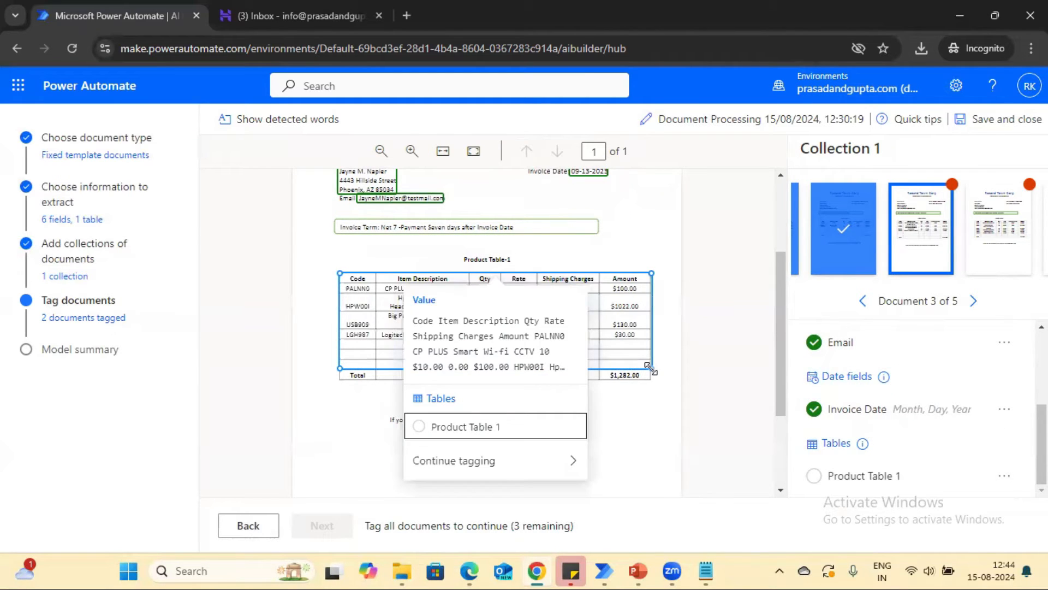
pyautogui.click(444, 426)
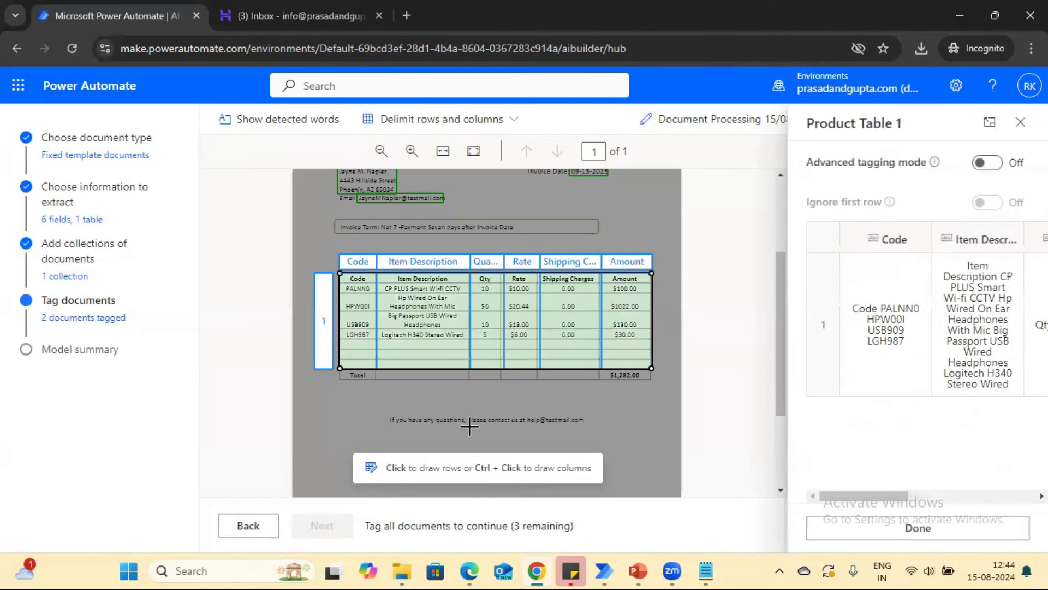
# Step: Add row dividers below the header and each of the four item rows, and finish tagging the third invoice's table
pyautogui.click(357, 283)
pyautogui.click(369, 293)
pyautogui.click(366, 312)
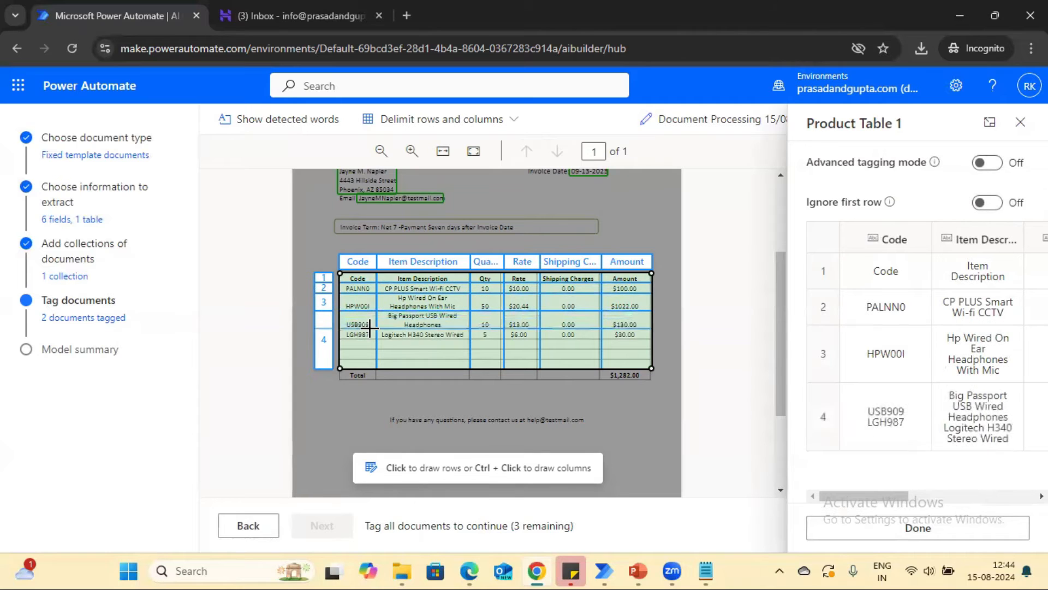
pyautogui.click(365, 330)
pyautogui.click(364, 339)
pyautogui.hscroll(3, 921, 403)
pyautogui.click(917, 528)
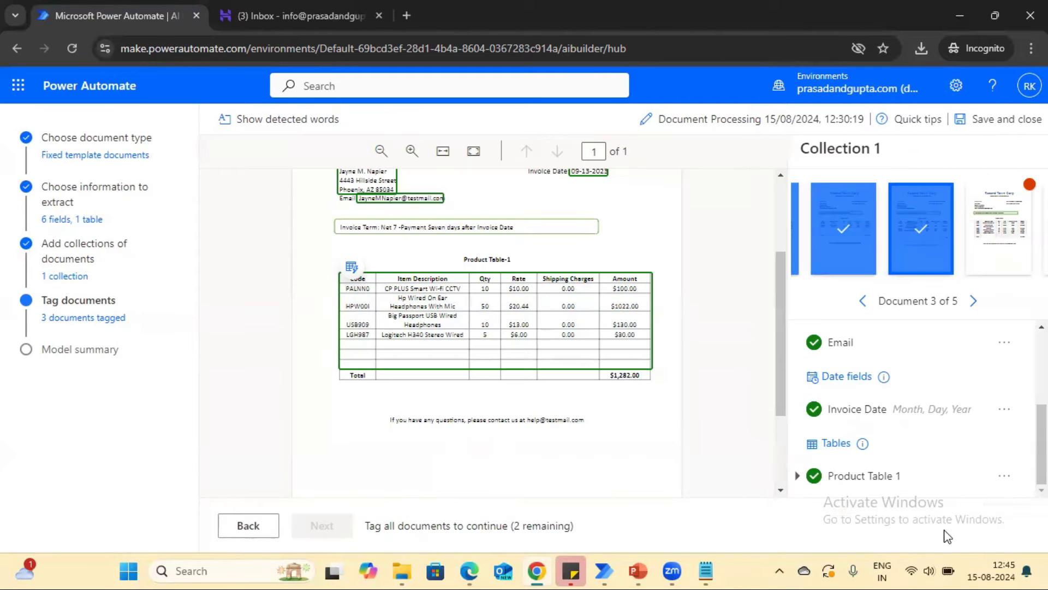
# Step: Open the fourth invoice and tag its Supplier Name, Supplier Address and Invoice Number
pyautogui.click(933, 240)
pyautogui.moveTo(397, 234); pyautogui.dragTo(578, 257)
pyautogui.click(468, 365)
pyautogui.moveTo(429, 263); pyautogui.dragTo(623, 301)
pyautogui.click(604, 369)
pyautogui.click(463, 380)
# Step: Tag the Contact Person Details, Email and Invoice Date in the fourth invoice
pyautogui.moveTo(335, 307); pyautogui.dragTo(436, 345)
pyautogui.click(453, 412)
pyautogui.click(498, 200)
pyautogui.moveTo(569, 307); pyautogui.dragTo(608, 317)
pyautogui.click(470, 396)
# Step: Tag the fourth invoice's product grid, from the header row through the BK006 row, as Product Table 1
pyautogui.scroll(-2, 693, 317)
pyautogui.click(412, 150)
pyautogui.scroll(-2, 286, 248)
pyautogui.moveTo(286, 248); pyautogui.dragTo(708, 358)
pyautogui.click(454, 402)
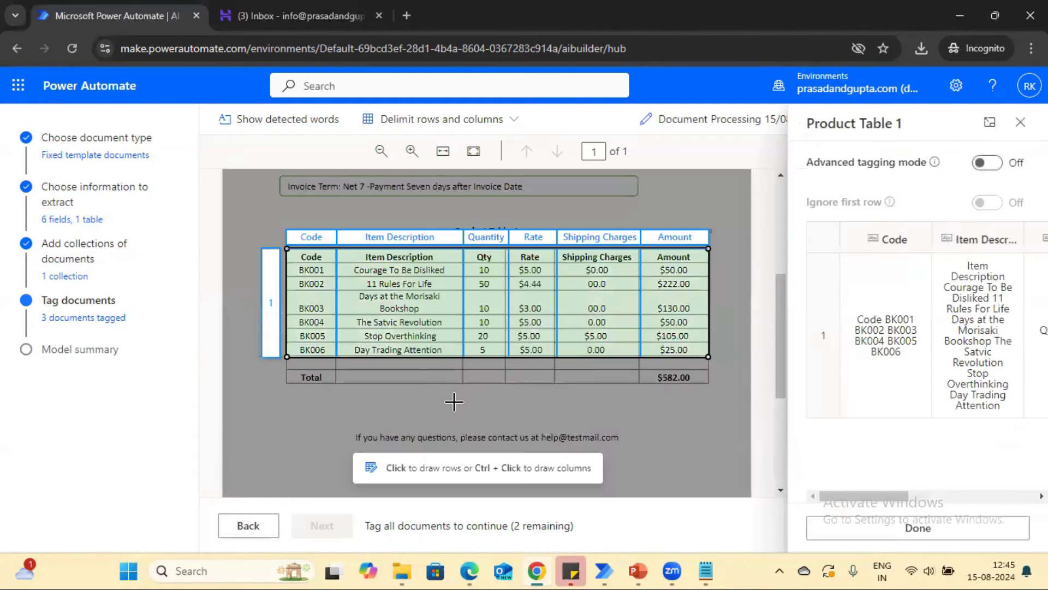
# Step: Add row dividers between the header and the six item rows, and finish tagging the fourth invoice's table
pyautogui.click(417, 263)
pyautogui.click(422, 278)
pyautogui.click(425, 290)
pyautogui.click(424, 315)
pyautogui.click(428, 329)
pyautogui.click(432, 343)
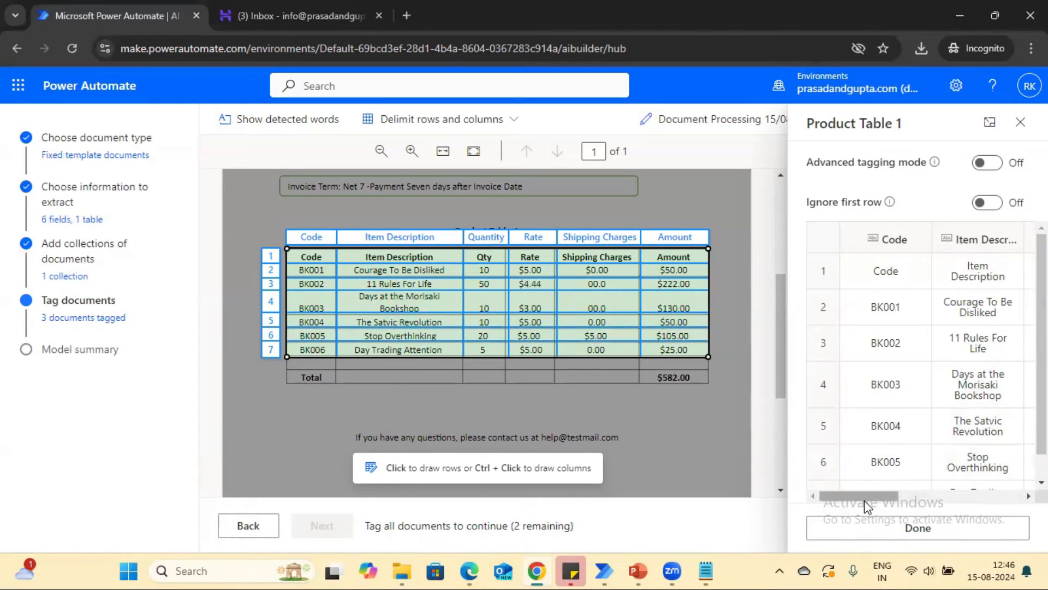
pyautogui.click(893, 530)
# Step: Open the fifth invoice and tag its Supplier Name, Supplier Address and Invoice Number
pyautogui.click(973, 300)
pyautogui.moveTo(367, 255); pyautogui.dragTo(610, 287)
pyautogui.click(457, 394)
pyautogui.moveTo(409, 289); pyautogui.dragTo(564, 302)
pyautogui.click(633, 393)
pyautogui.click(642, 337)
pyautogui.click(503, 197)
# Step: Tag the Invoice Date, Contact Person Details and Email in the fifth invoice
pyautogui.click(627, 360)
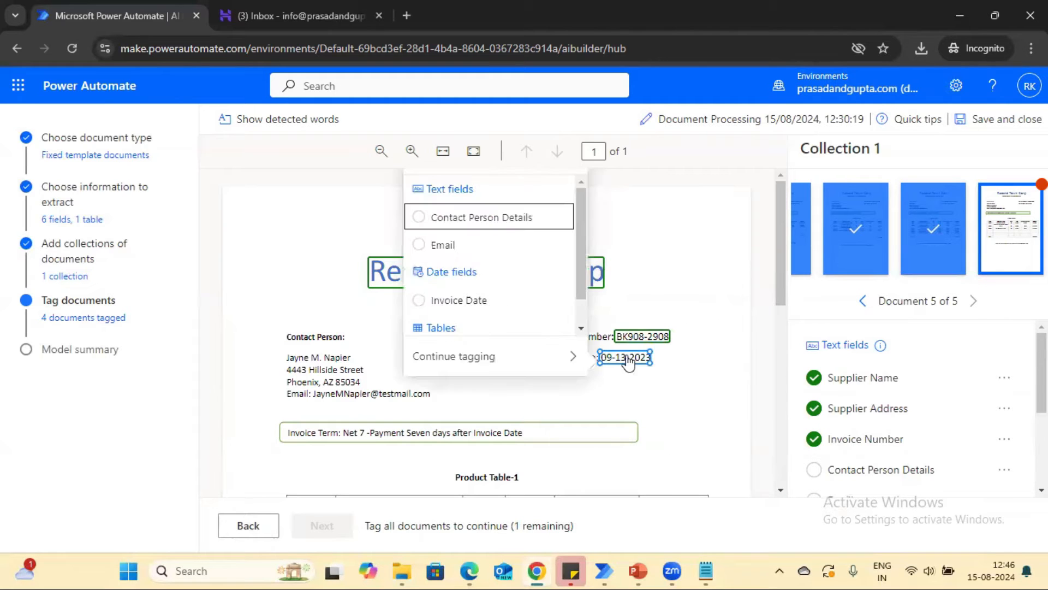
pyautogui.click(484, 300)
pyautogui.moveTo(285, 350); pyautogui.dragTo(383, 385)
pyautogui.click(459, 237)
pyautogui.moveTo(310, 388); pyautogui.dragTo(431, 400)
pyautogui.click(475, 306)
# Step: Tag the fifth invoice's product grid above Total as Product Table 1, with row dividers below the header and each of the three item rows
pyautogui.moveTo(781, 268); pyautogui.dragTo(794, 351)
pyautogui.moveTo(284, 273); pyautogui.dragTo(708, 394)
pyautogui.click(464, 428)
pyautogui.click(323, 287)
pyautogui.click(329, 301)
pyautogui.click(328, 326)
pyautogui.moveTo(864, 496); pyautogui.dragTo(1008, 497)
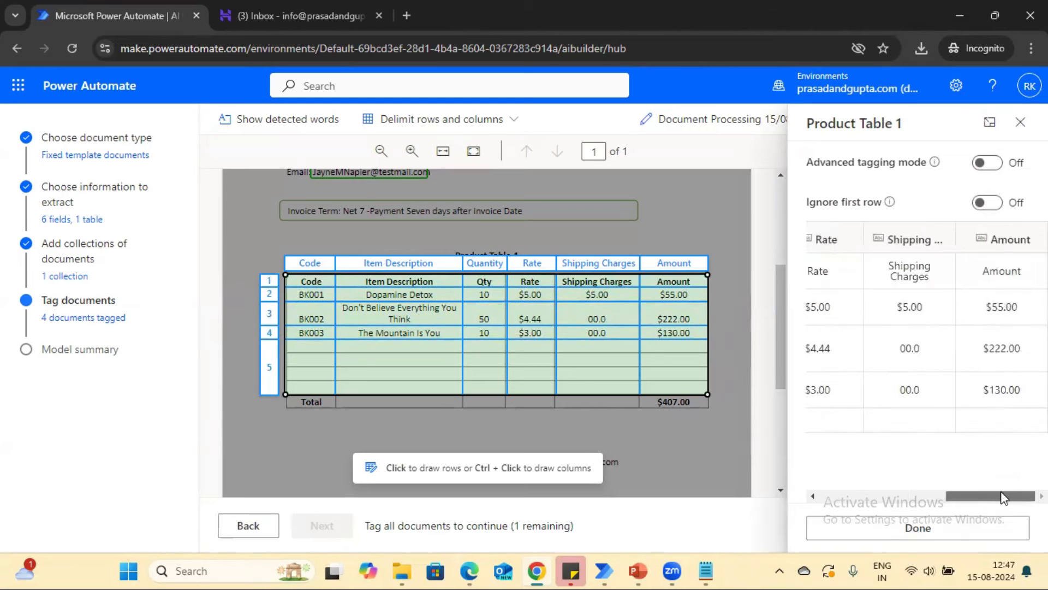
pyautogui.click(895, 528)
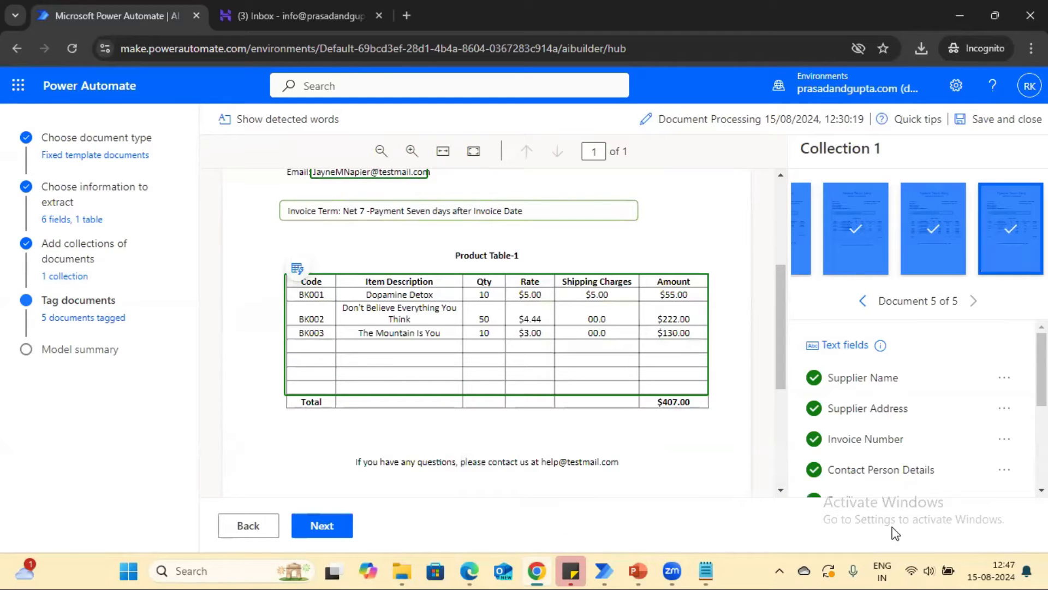
# Step: Return to the first invoice and remove its Product Table 1 tag
pyautogui.click(862, 305)
pyautogui.click(862, 302)
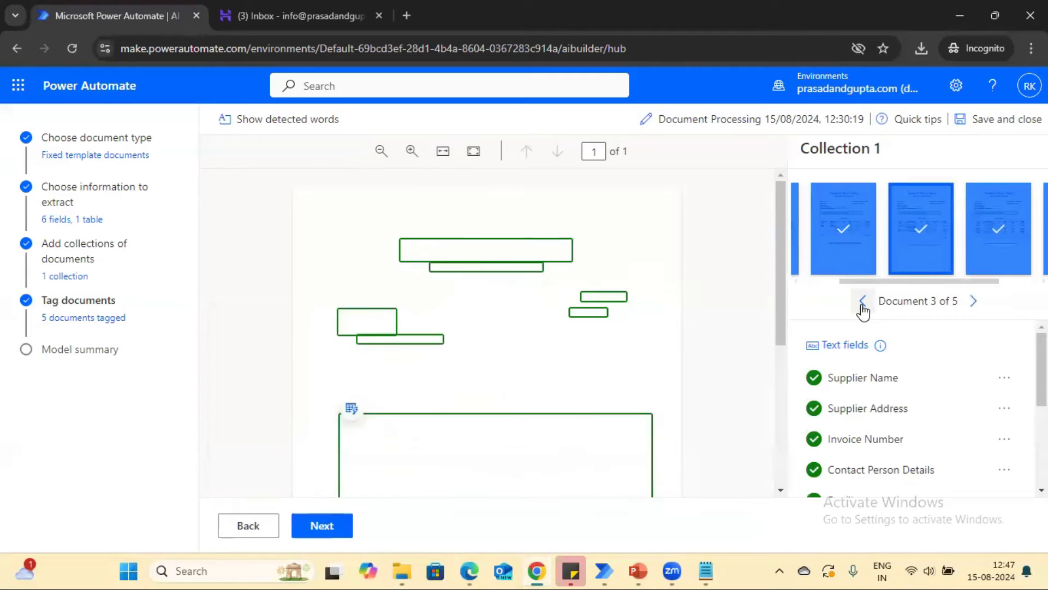
pyautogui.click(862, 303)
pyautogui.click(863, 303)
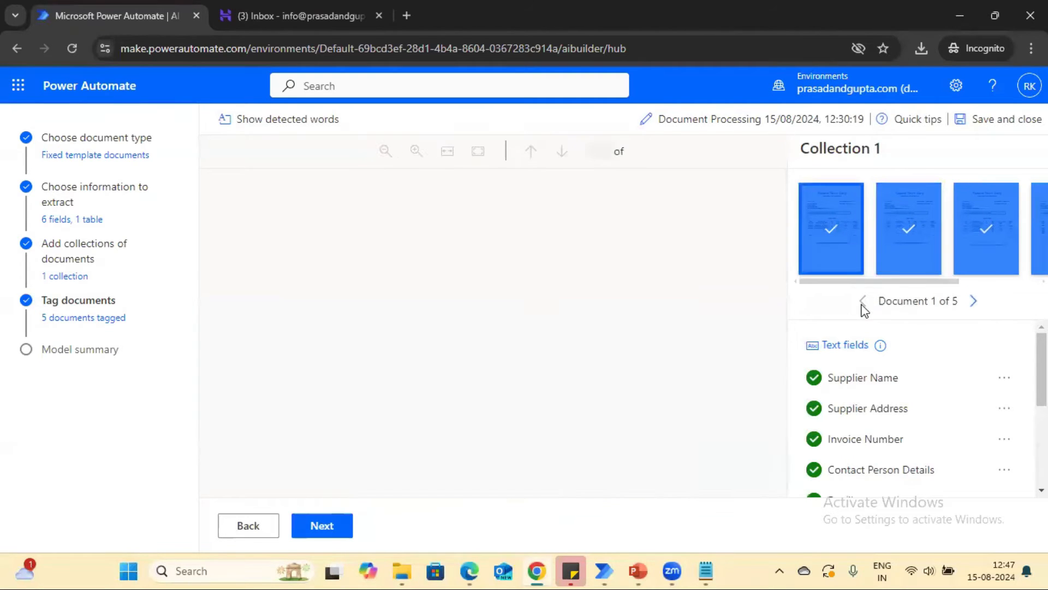
pyautogui.click(843, 254)
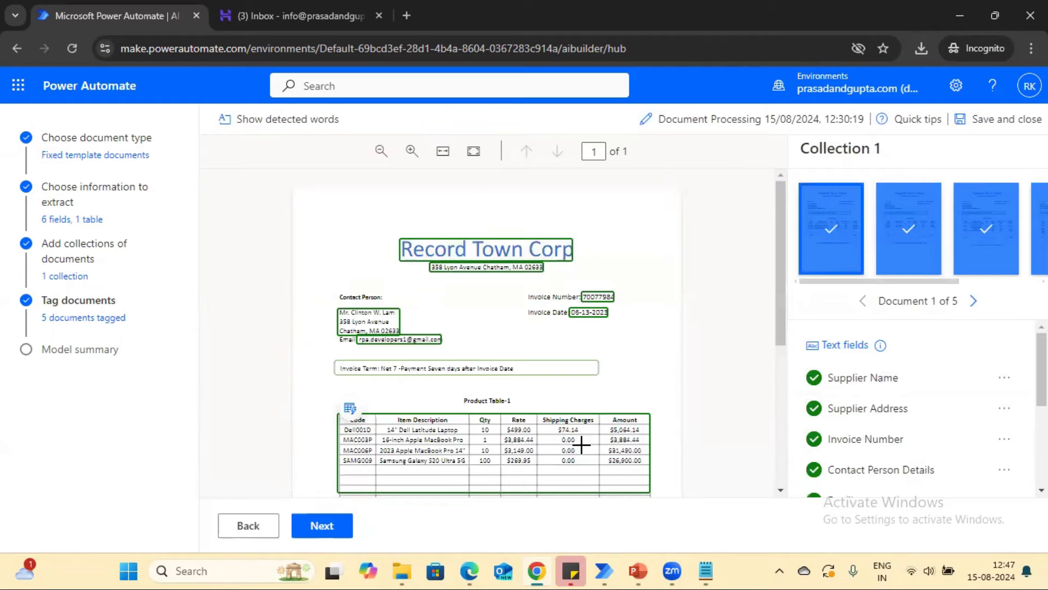
pyautogui.click(352, 415)
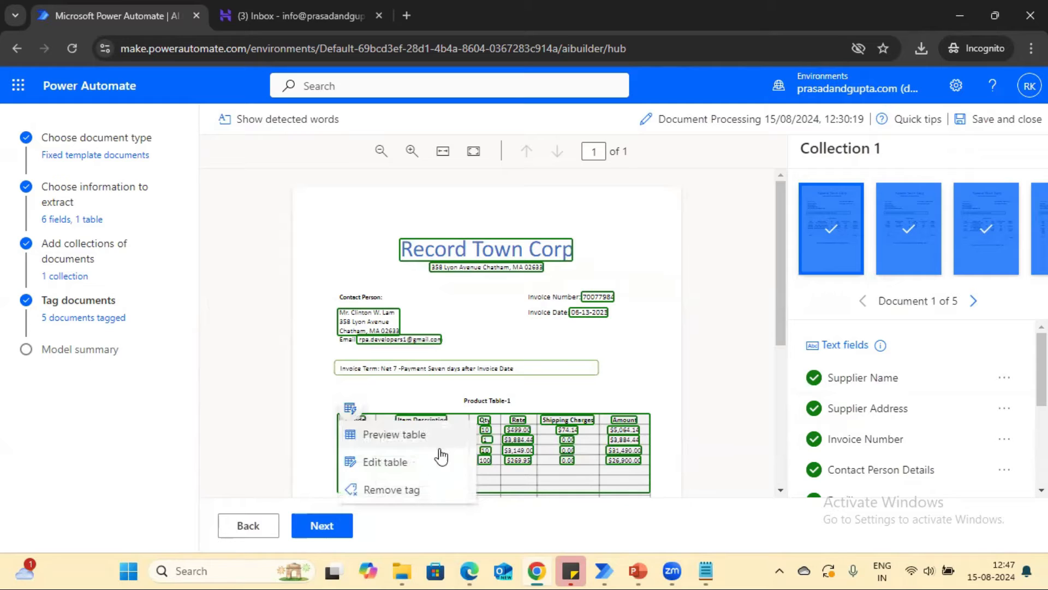
pyautogui.click(407, 492)
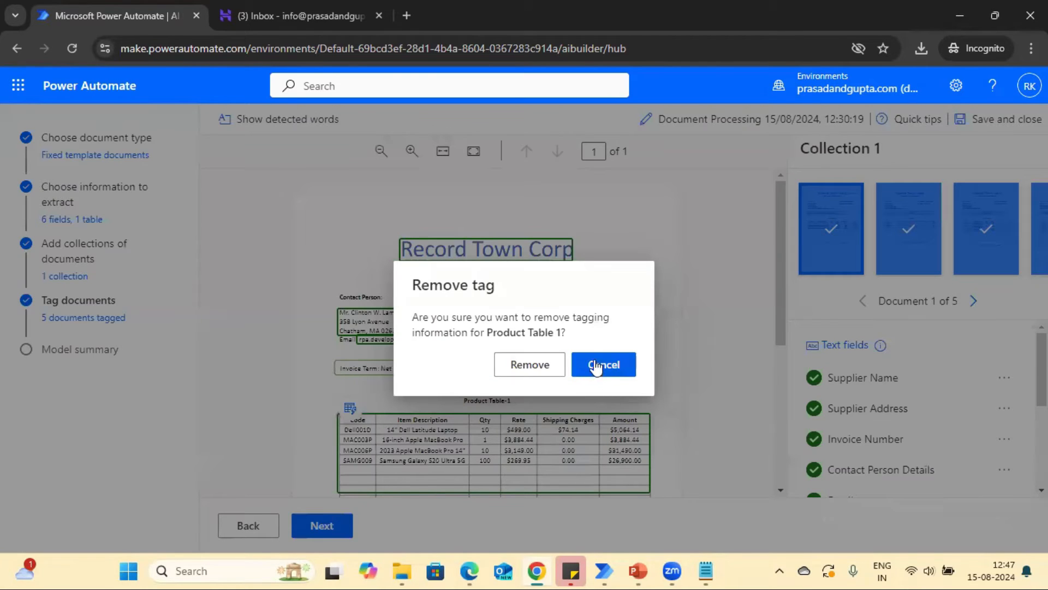
pyautogui.click(525, 365)
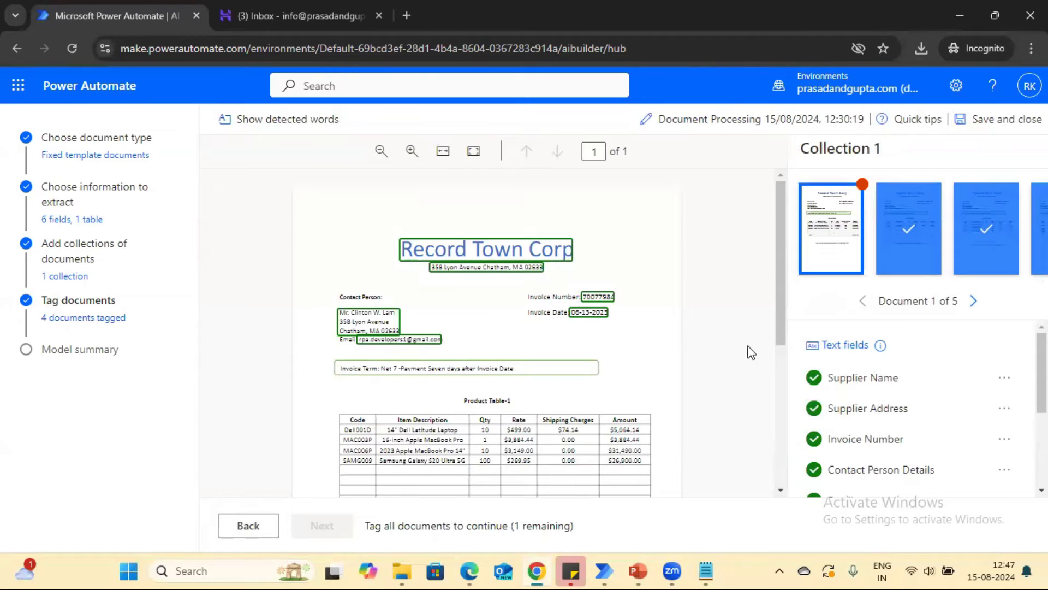
# Step: Retag the first invoice's product grid above the Total row as Product Table 1 and divide it into six columns along the printed borders
pyautogui.scroll(-2, 780, 323)
pyautogui.moveTo(339, 332); pyautogui.dragTo(650, 410)
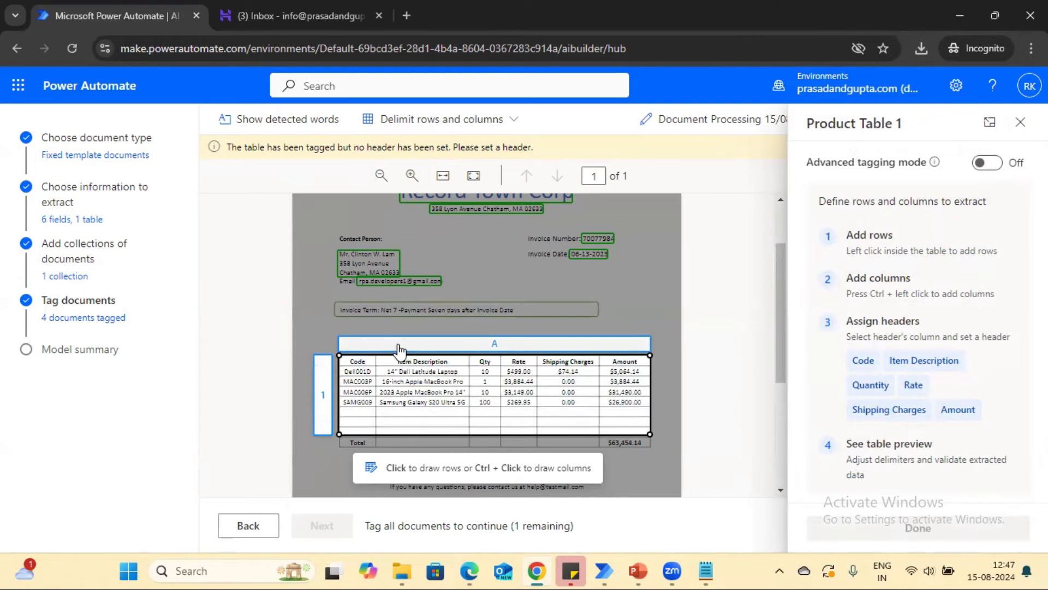
pyautogui.keyDown('ctrl'); pyautogui.click(377, 372); pyautogui.keyUp('ctrl')
pyautogui.keyDown('ctrl'); pyautogui.click(469, 372); pyautogui.keyUp('ctrl')
pyautogui.keyDown('ctrl'); pyautogui.click(501, 371); pyautogui.keyUp('ctrl')
pyautogui.keyDown('ctrl'); pyautogui.click(537, 372); pyautogui.keyUp('ctrl')
pyautogui.keyDown('ctrl'); pyautogui.click(600, 371); pyautogui.keyUp('ctrl')
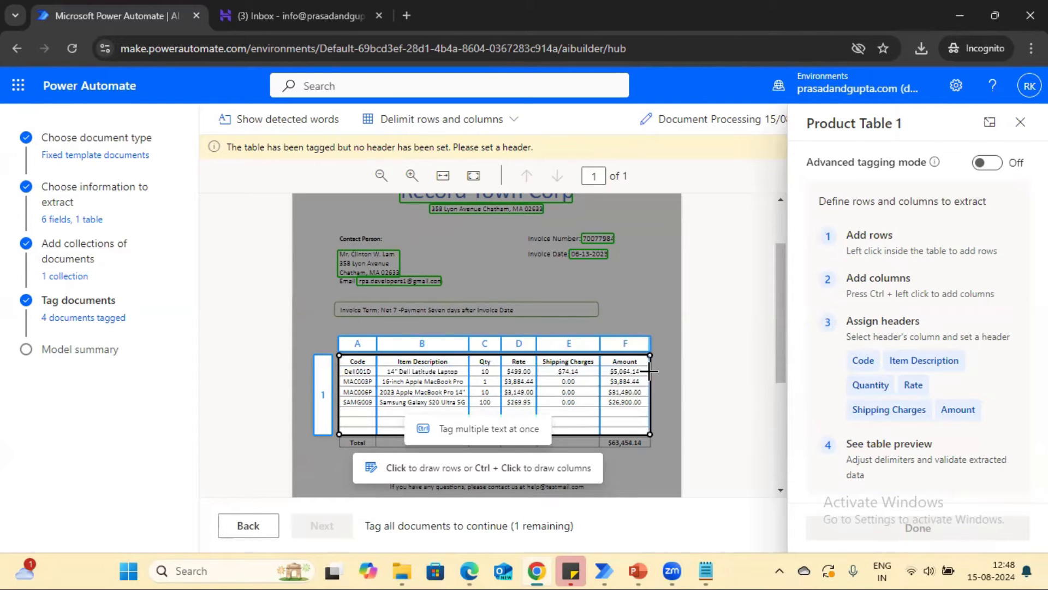
# Step: Add row dividers below the header row and each of the four item rows in the first invoice's table
pyautogui.click(423, 366)
pyautogui.click(423, 376)
pyautogui.click(423, 386)
pyautogui.click(423, 397)
pyautogui.click(423, 407)
pyautogui.click(423, 406)
# Step: Assign the headers Code, Item Description and Quantity to columns A, B and C of the retagged table
pyautogui.click(357, 343)
pyautogui.click(374, 126)
pyautogui.click(422, 319)
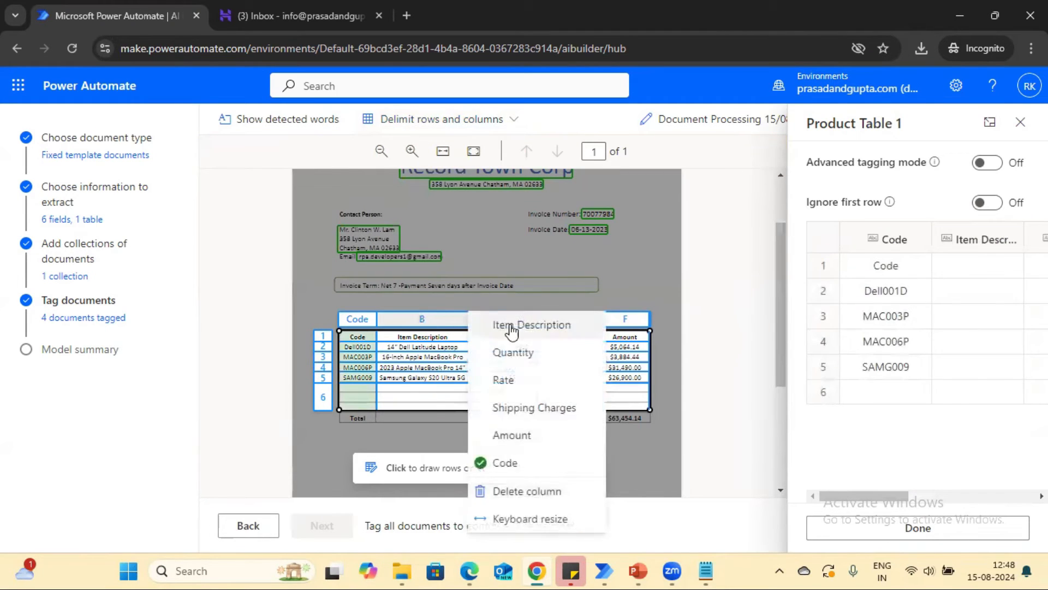
pyautogui.click(510, 327)
pyautogui.click(484, 319)
pyautogui.click(554, 330)
# Step: Assign the headers Rate, Shipping Charges and Amount to columns D, E and F of the retagged table
pyautogui.click(519, 319)
pyautogui.click(583, 331)
pyautogui.click(581, 321)
pyautogui.click(644, 330)
pyautogui.click(624, 320)
pyautogui.click(693, 330)
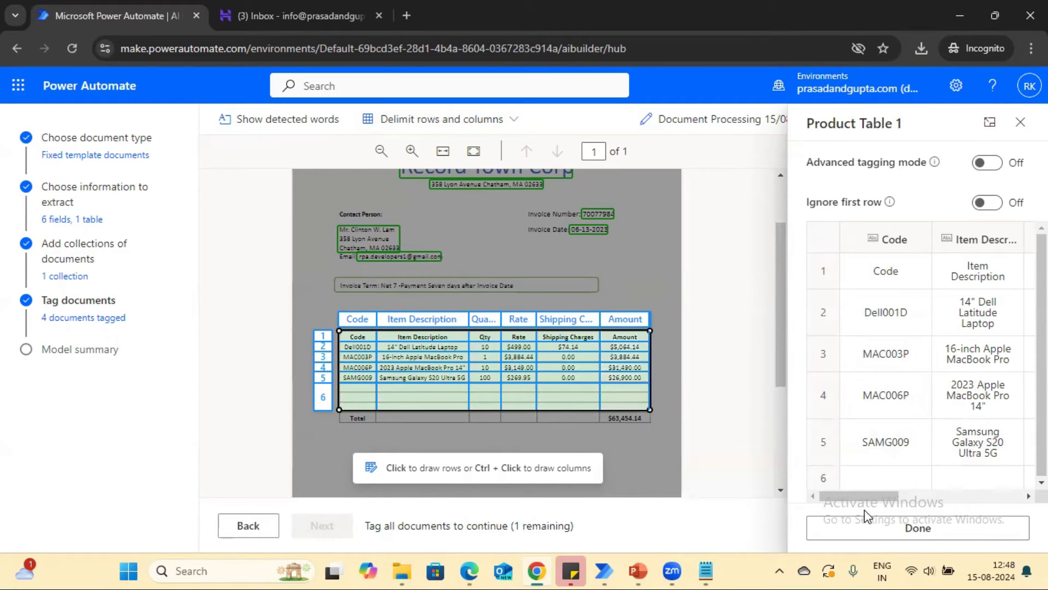
# Step: Finish tagging the first invoice's table after checking its preview, and open the second invoice for review
pyautogui.moveTo(851, 496); pyautogui.dragTo(812, 499)
pyautogui.hscroll(3, 956, 480)
pyautogui.click(928, 528)
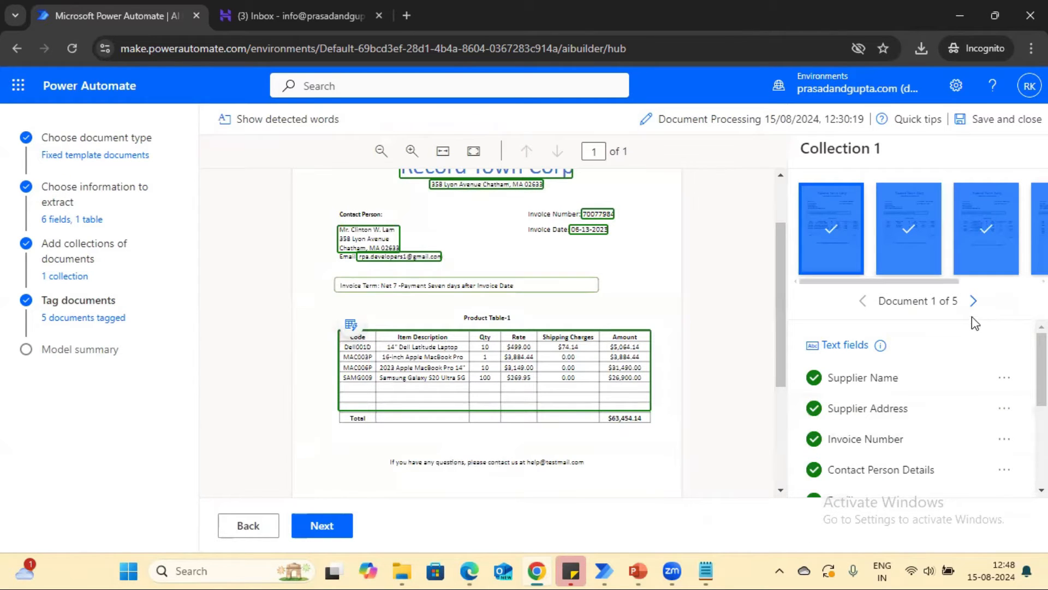
pyautogui.click(973, 307)
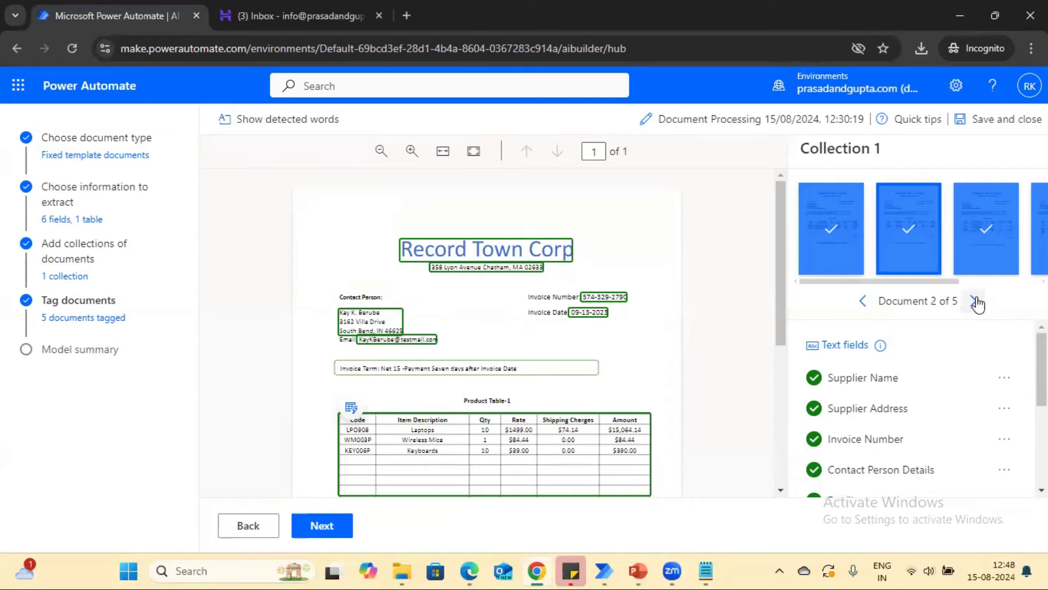
# Step: Review the tags on the second through fifth invoices, and continue to the model summary
pyautogui.moveTo(1042, 373)
pyautogui.mouseDown()
pyautogui.moveTo(1041, 452)
pyautogui.moveTo(1041, 372)
pyautogui.mouseUp()
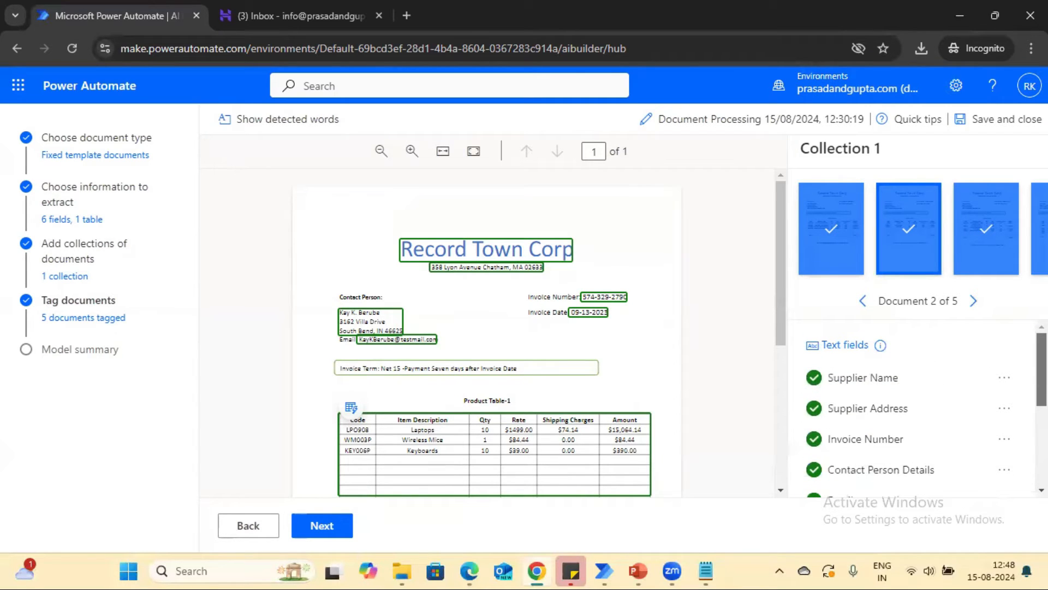
pyautogui.click(975, 301)
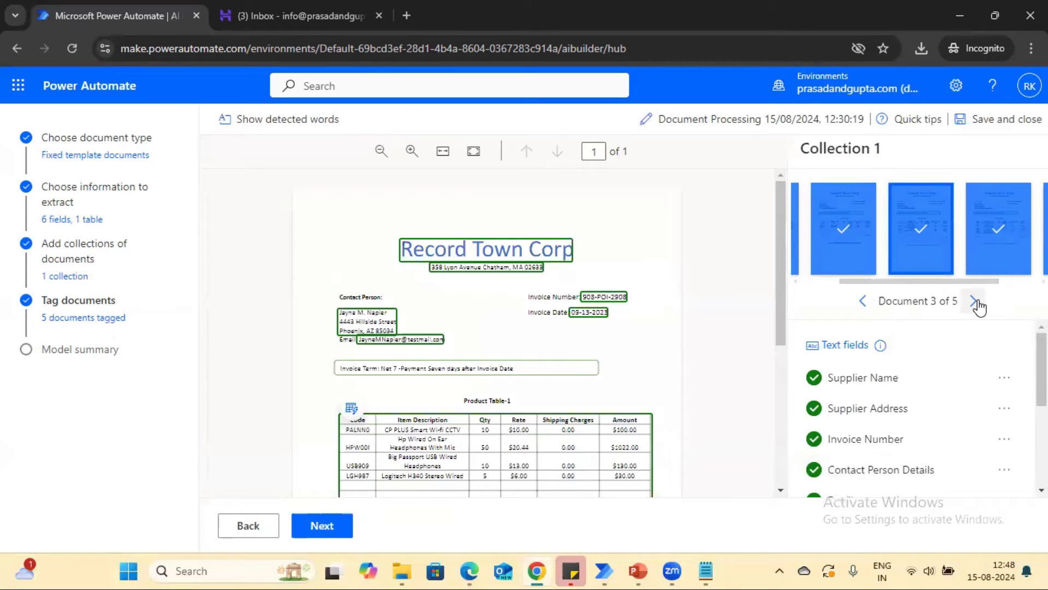
pyautogui.click(975, 302)
pyautogui.click(975, 301)
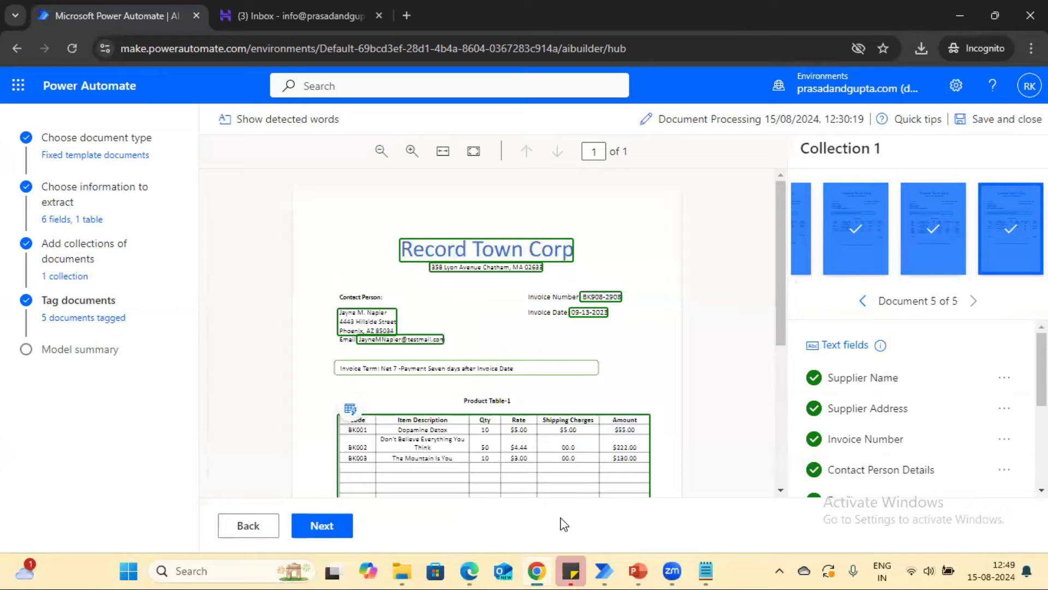
pyautogui.click(326, 529)
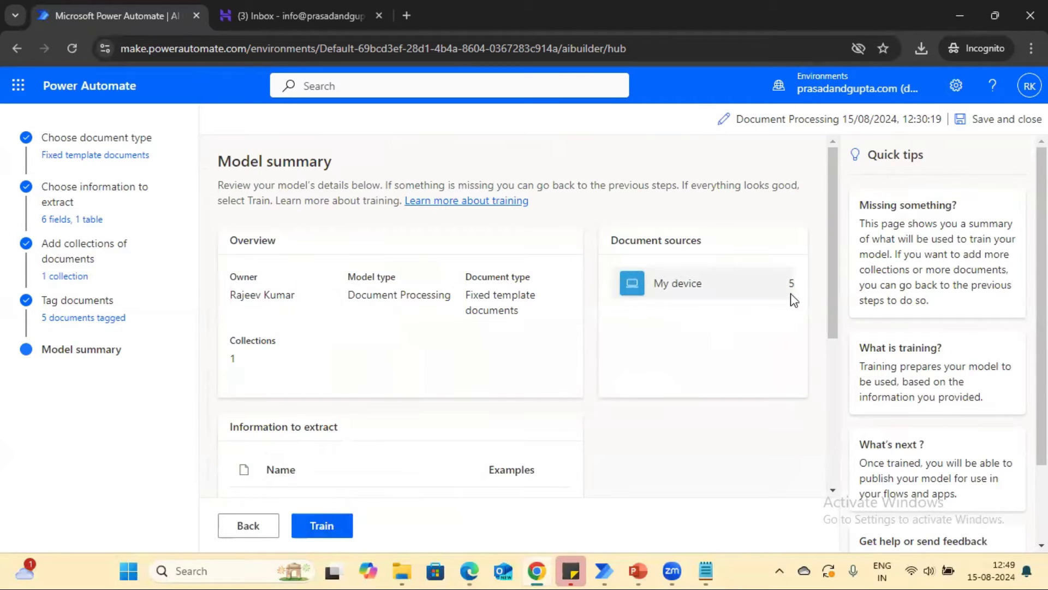
# Step: Review the model summary and its information to extract, and train the model, returning to the models list
pyautogui.moveTo(833, 275); pyautogui.dragTo(847, 300)
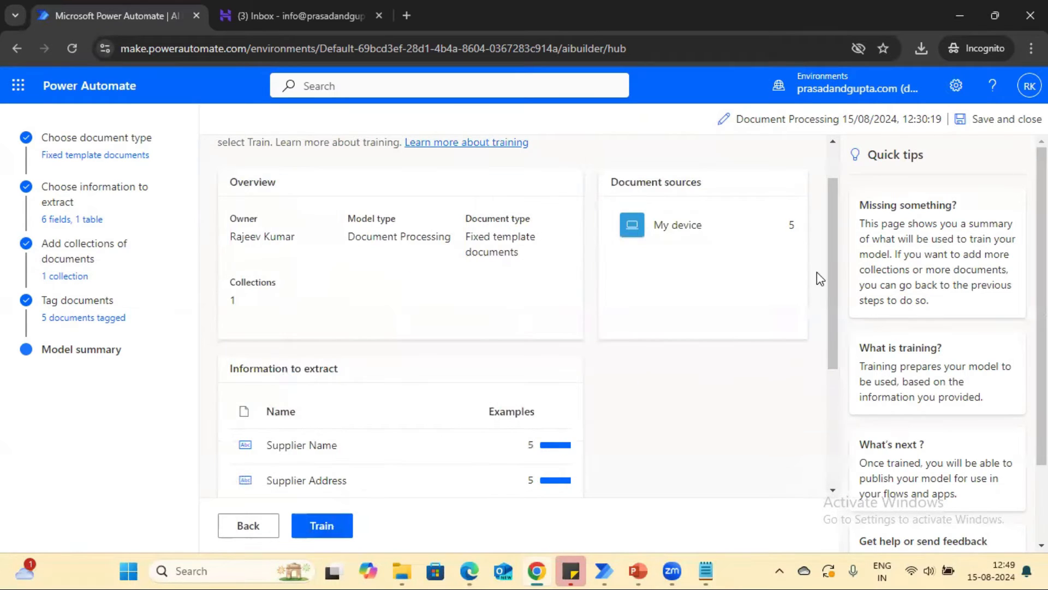
pyautogui.moveTo(833, 268); pyautogui.dragTo(835, 365)
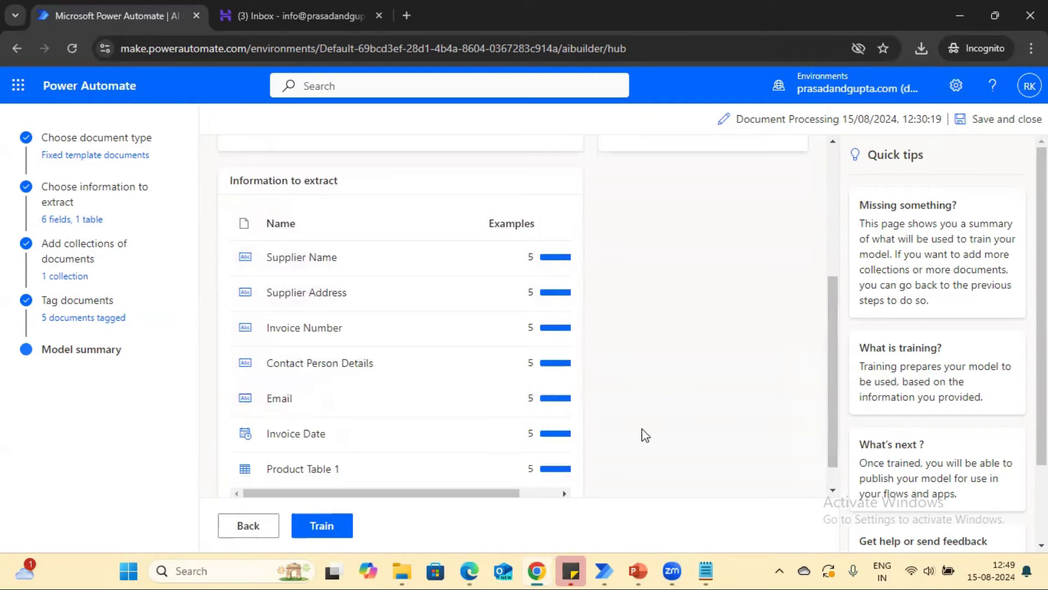
pyautogui.moveTo(492, 494); pyautogui.dragTo(437, 498)
pyautogui.scroll(-1, 831, 328)
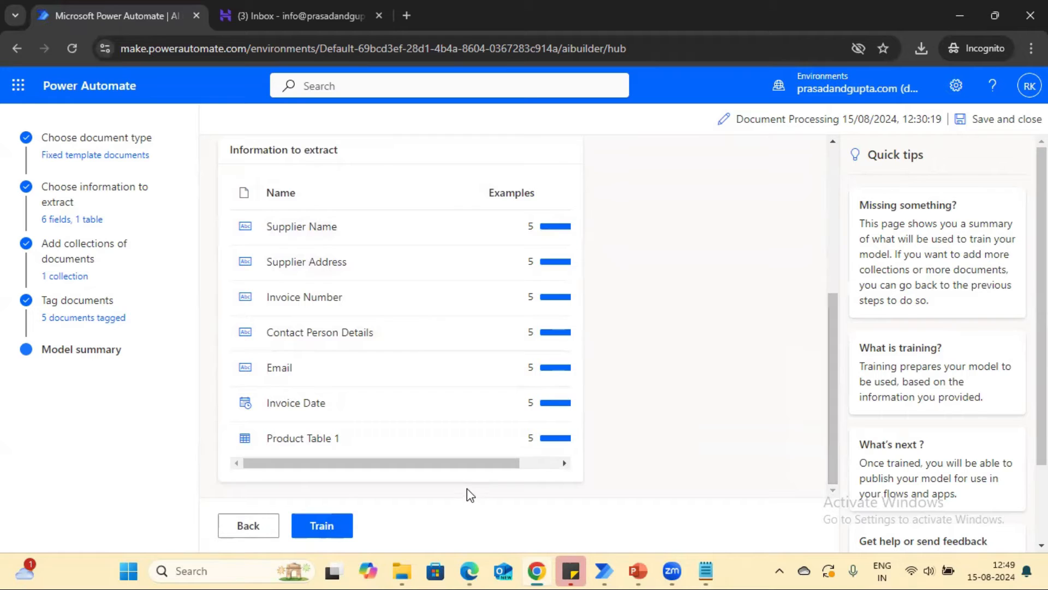
pyautogui.click(326, 528)
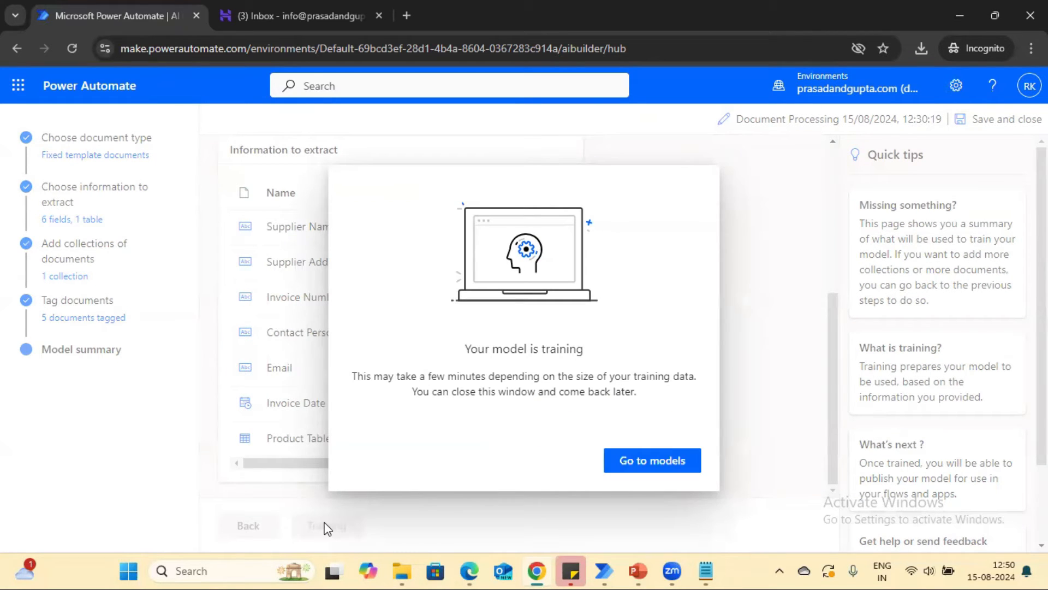
pyautogui.click(650, 463)
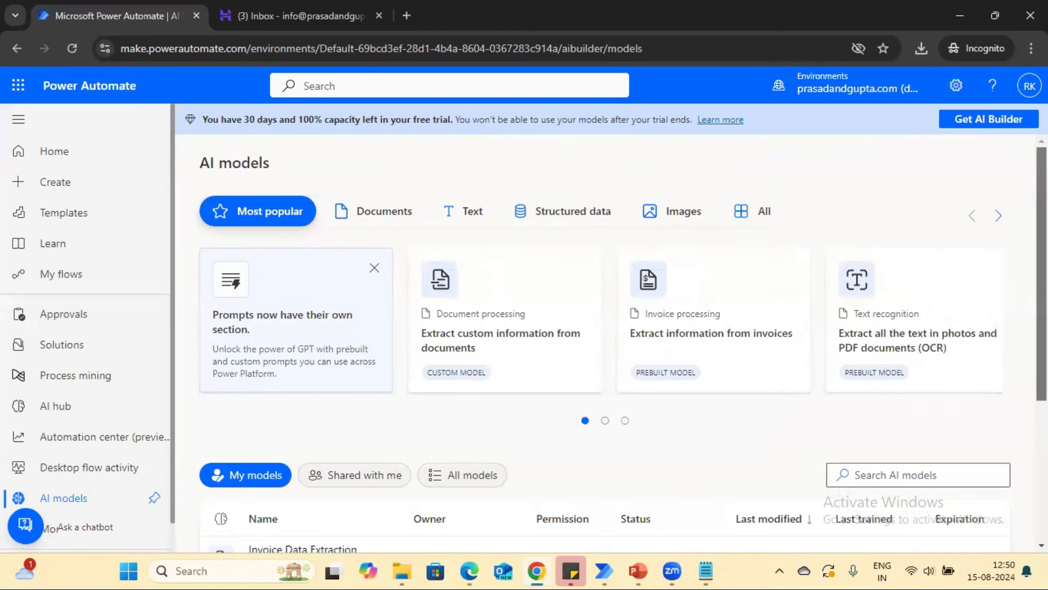
# Step: Refresh the models list until training finishes, and publish the Invoice Data Extraction Example model from its details page
pyautogui.scroll(-4, 775, 370)
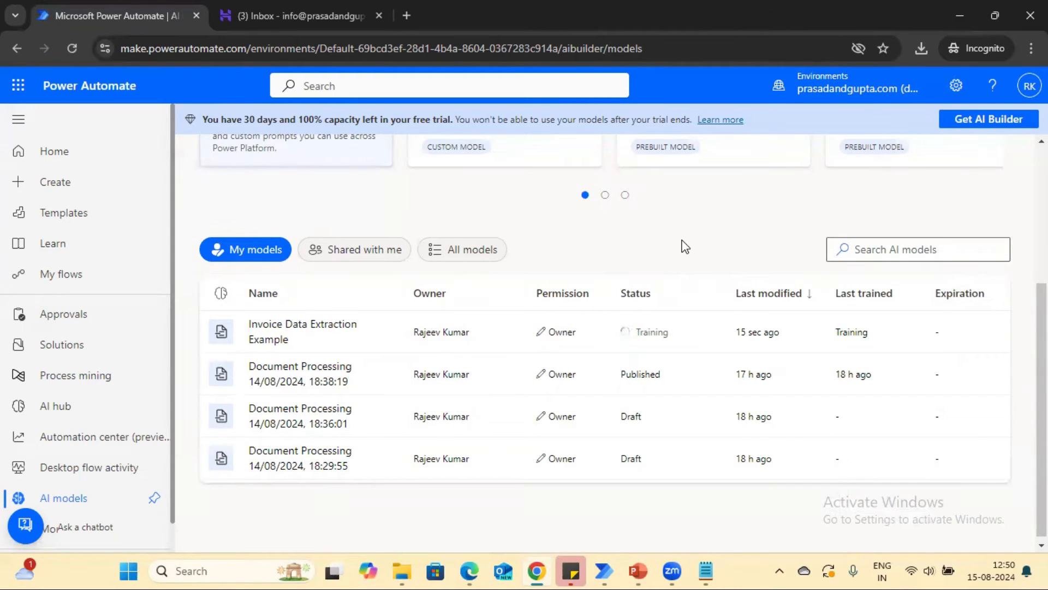
pyautogui.click(72, 48)
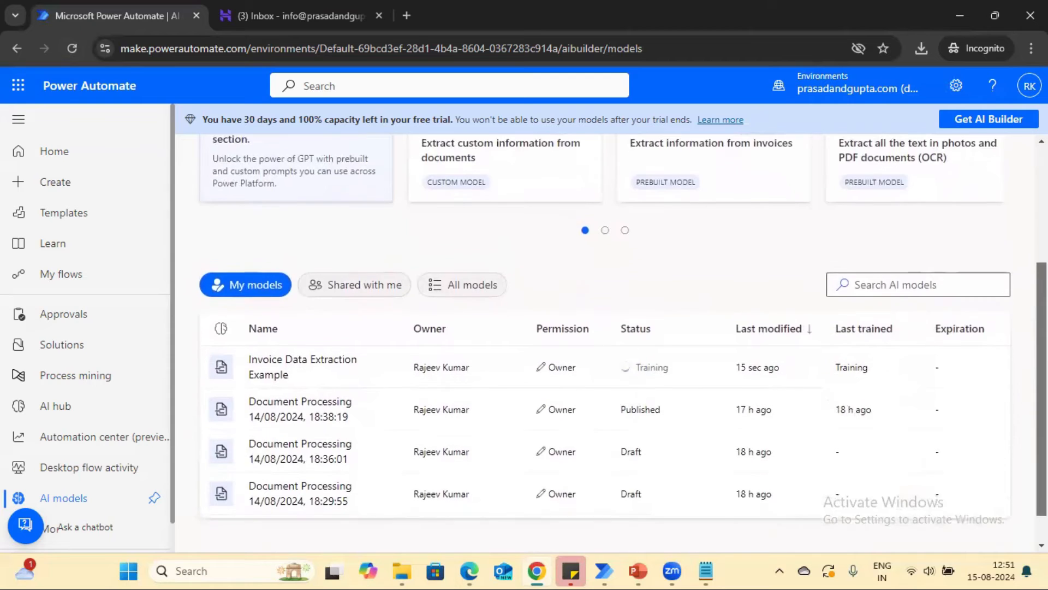
pyautogui.moveTo(1041, 382); pyautogui.dragTo(1042, 389)
pyautogui.click(71, 48)
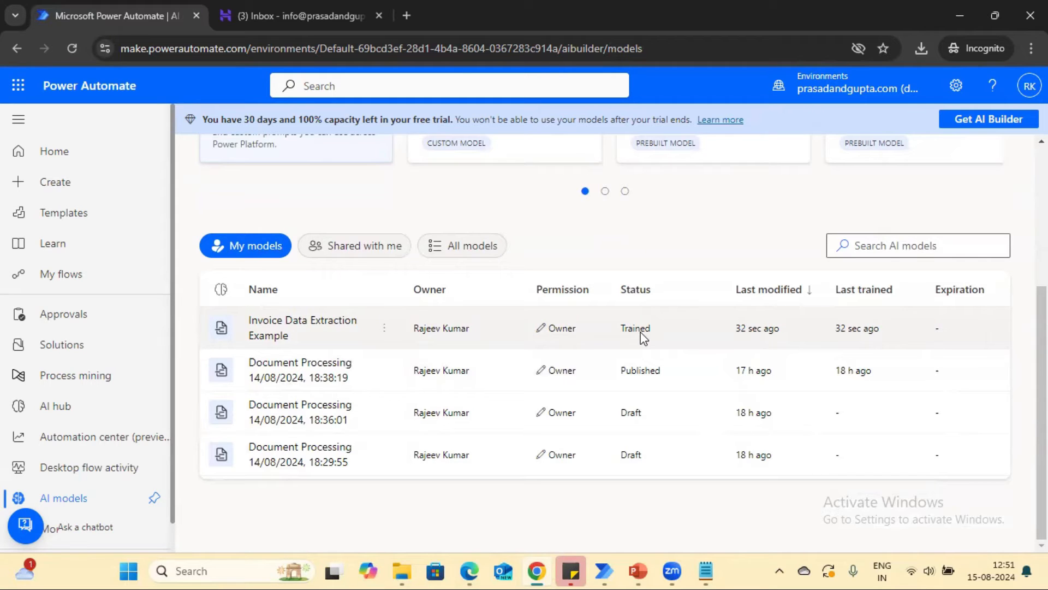
pyautogui.click(304, 327)
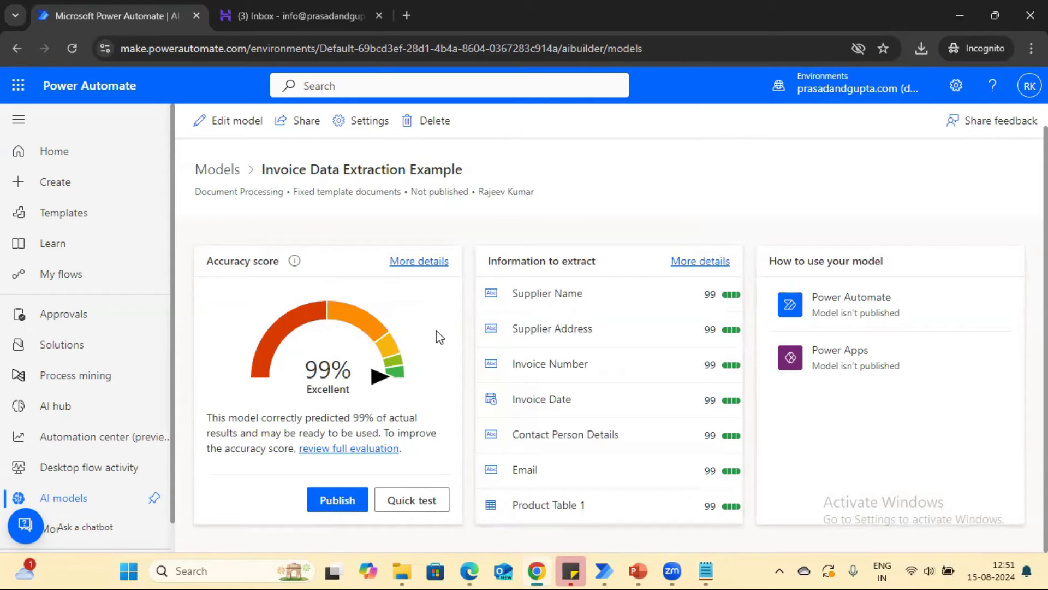
pyautogui.click(337, 500)
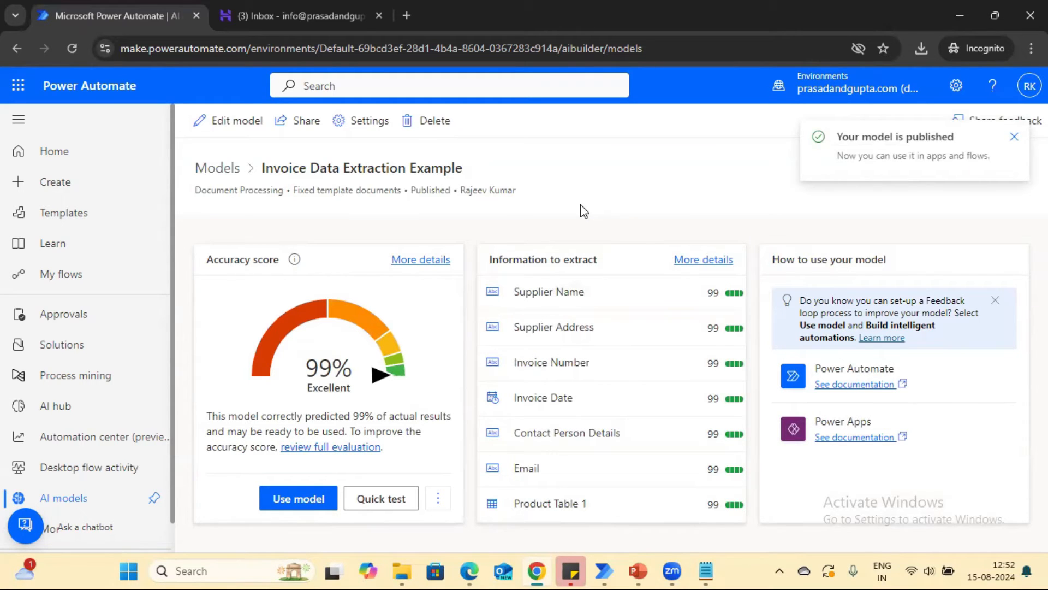
# Step: Switch to File Explorer and open AI Builder Output.xlsx from the Output folder inside AI Builder
pyautogui.click(408, 564)
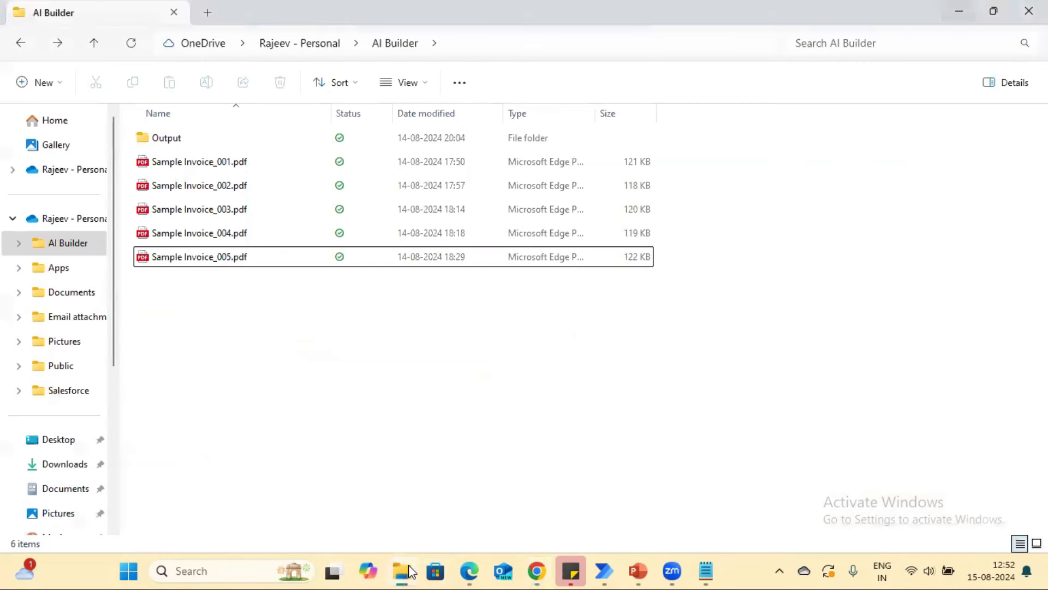
pyautogui.hotkey('alt', 'Tab')
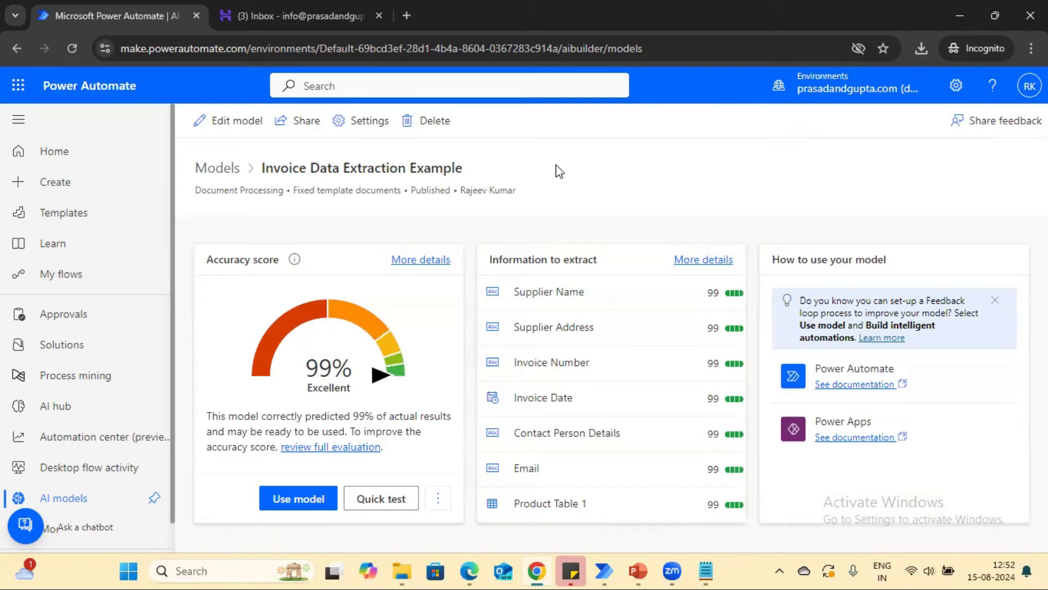
pyautogui.click(409, 565)
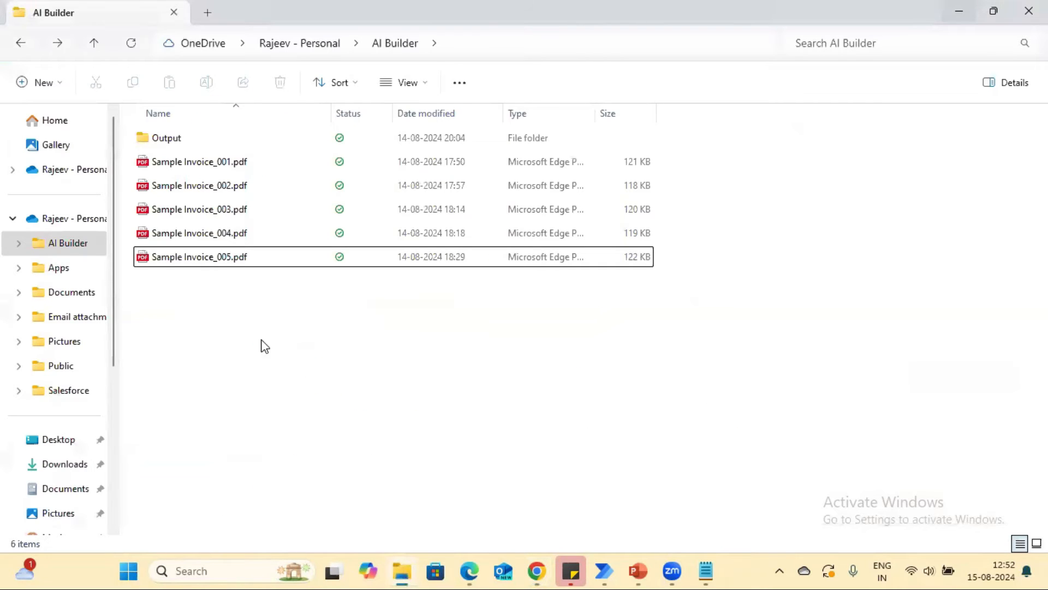
pyautogui.doubleClick(155, 145)
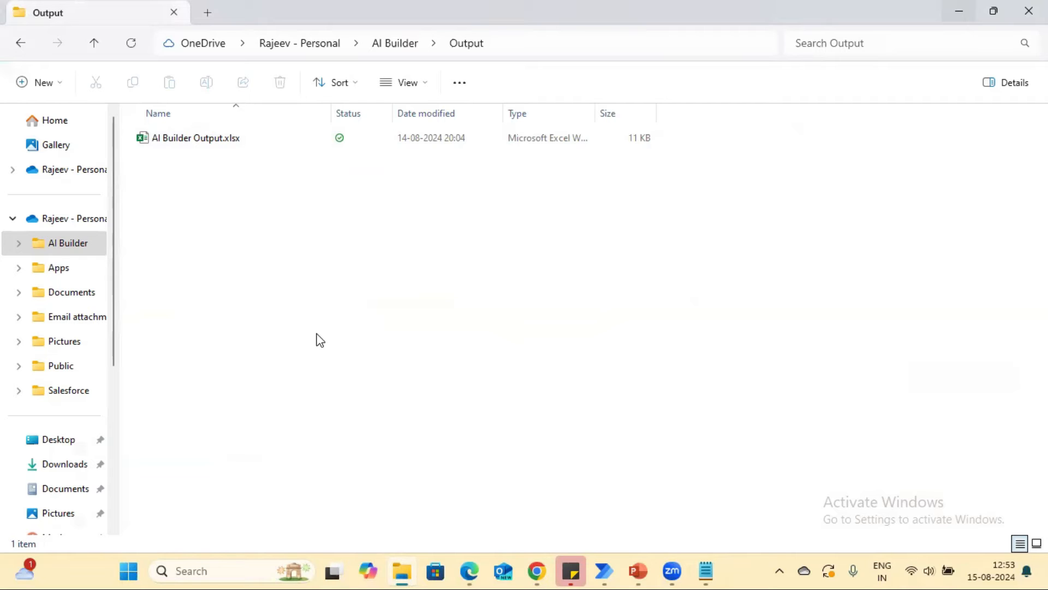
pyautogui.click(172, 146)
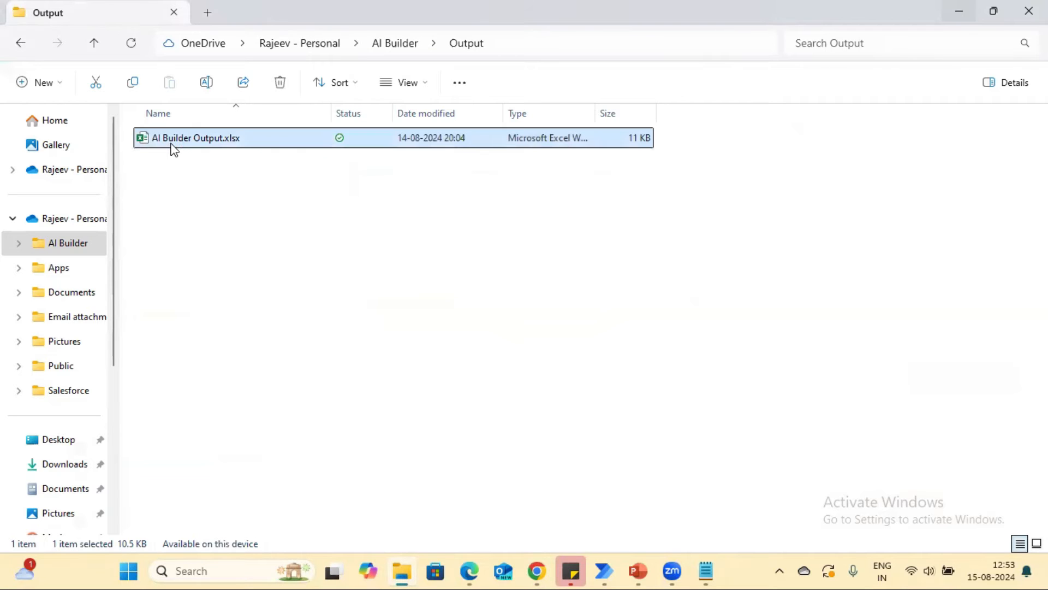
pyautogui.doubleClick(173, 144)
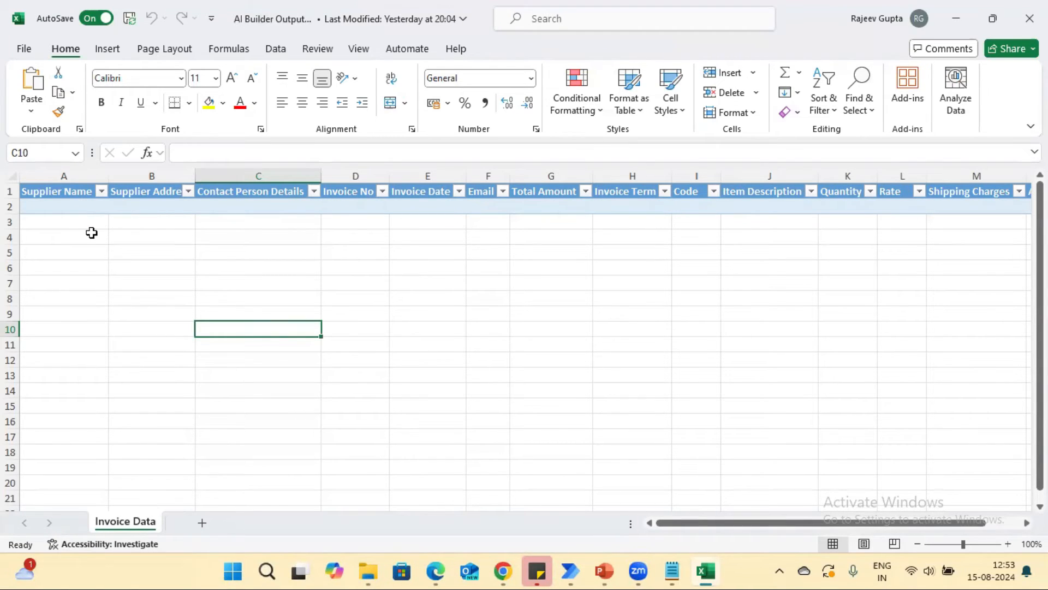
# Step: Examine the column headers of the Invoice Data table from first to last, and close the workbook
pyautogui.press('Home')
pyautogui.hotkey('ctrl', 'Up')
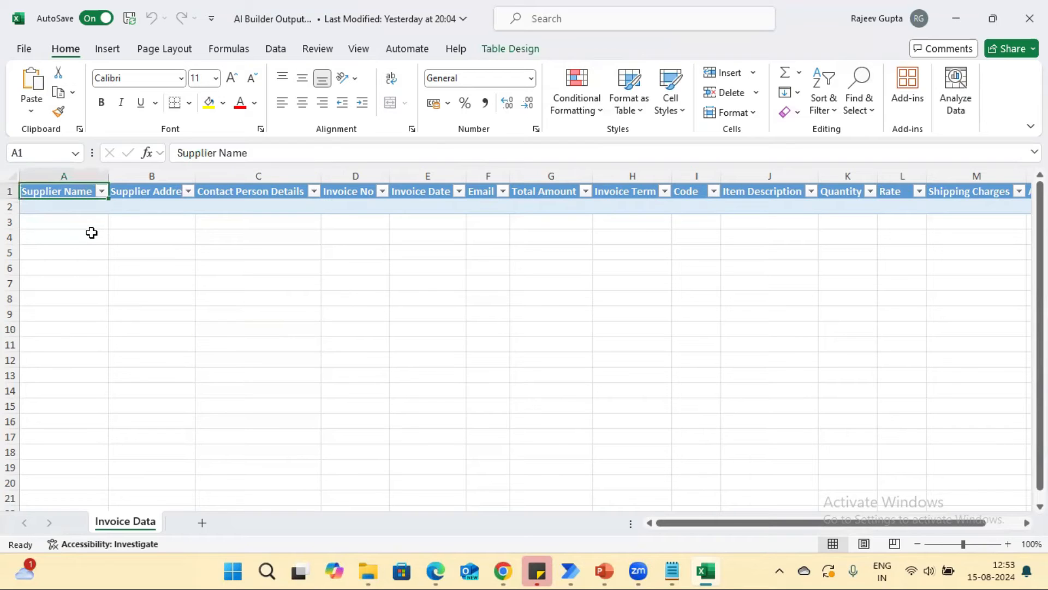
pyautogui.hotkey('ctrl', 'Right')
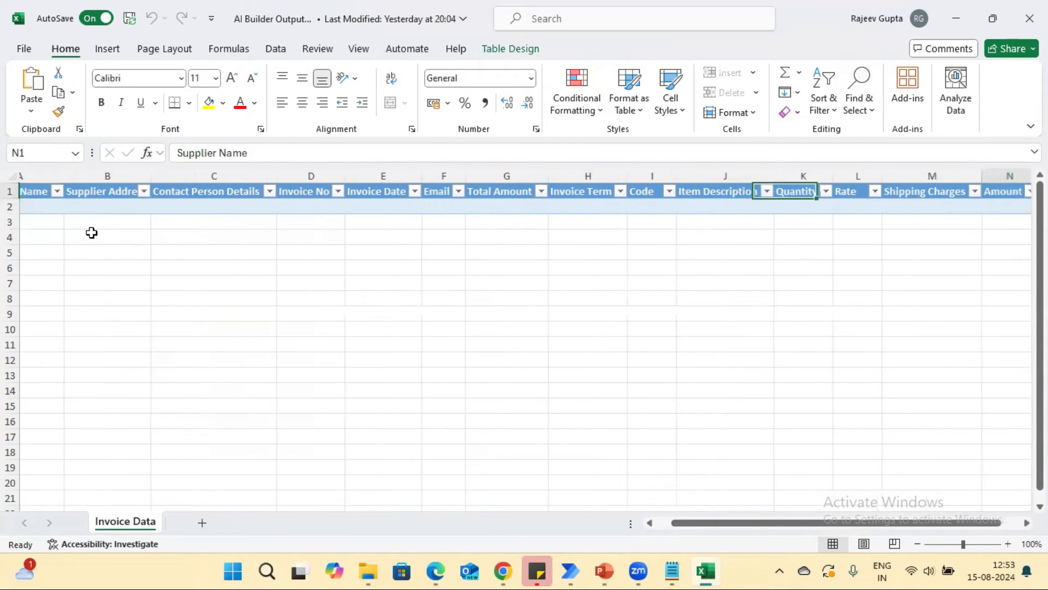
pyautogui.hotkey('ctrl', 'Left')
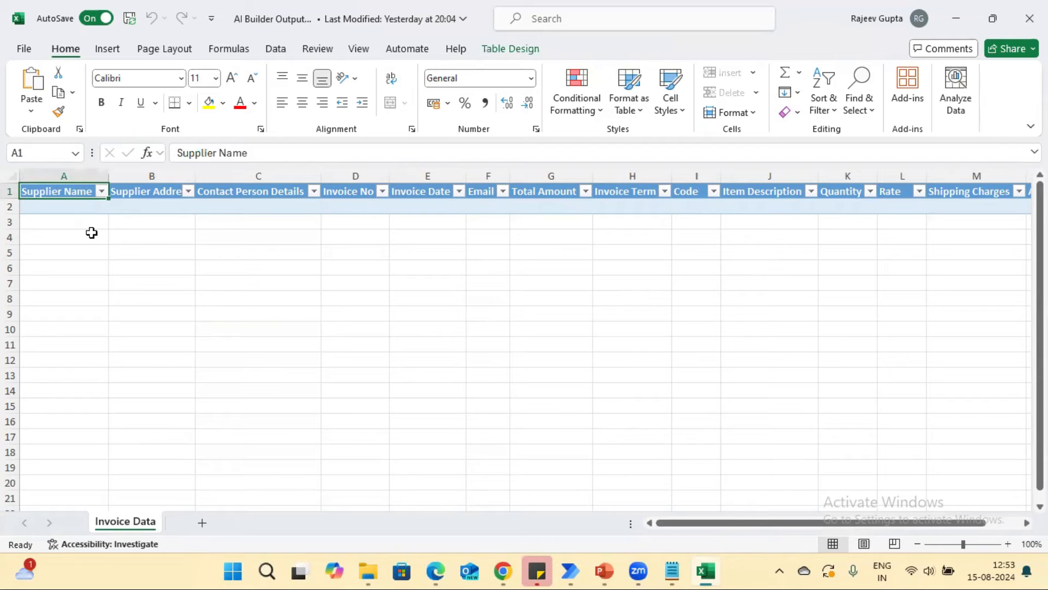
pyautogui.hotkey('ctrl', 'Right')
pyautogui.hotkey('ctrl', 'Left')
pyautogui.click(1029, 18)
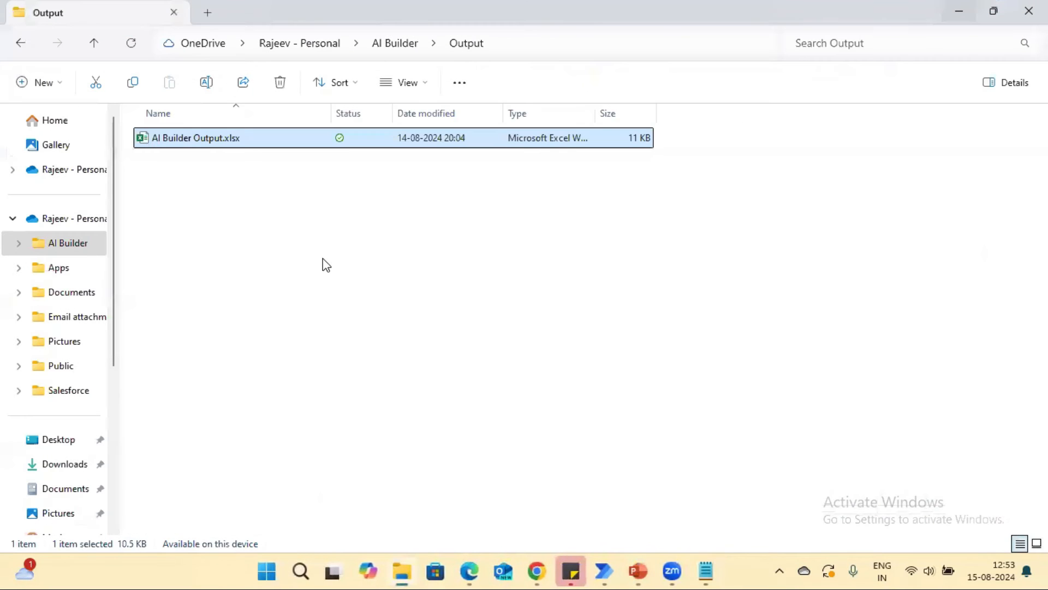
# Step: Switch back to Power Automate and start an instant cloud flow with the Manually trigger a flow trigger
pyautogui.click(537, 570)
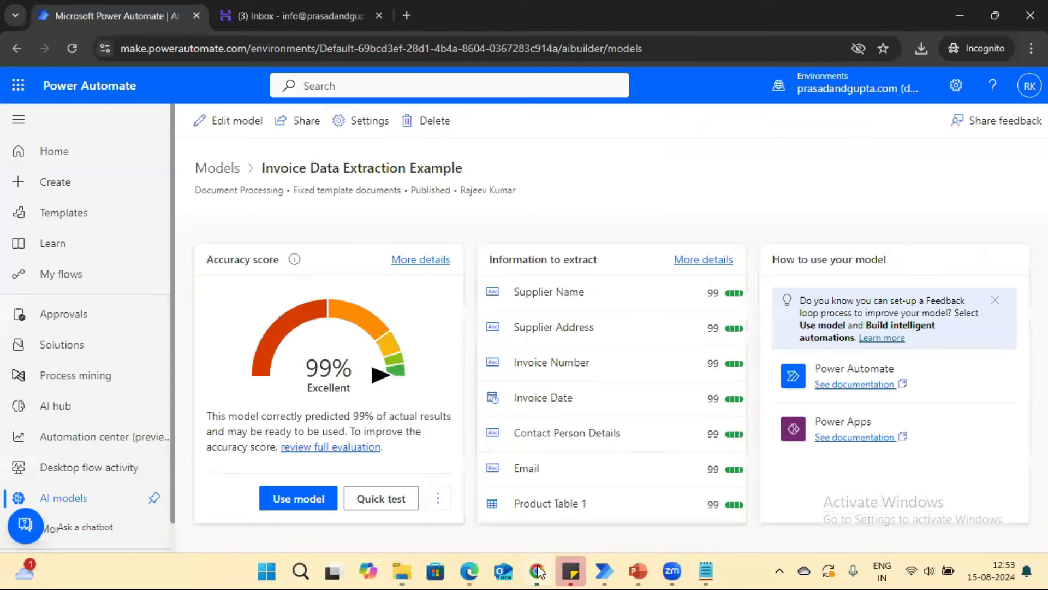
pyautogui.click(51, 188)
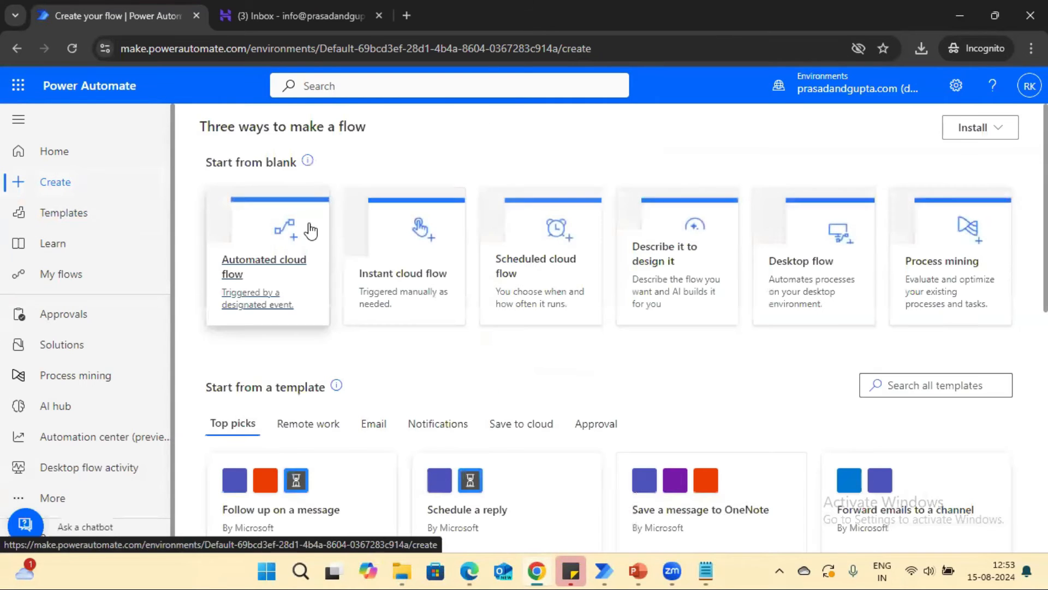
pyautogui.click(407, 257)
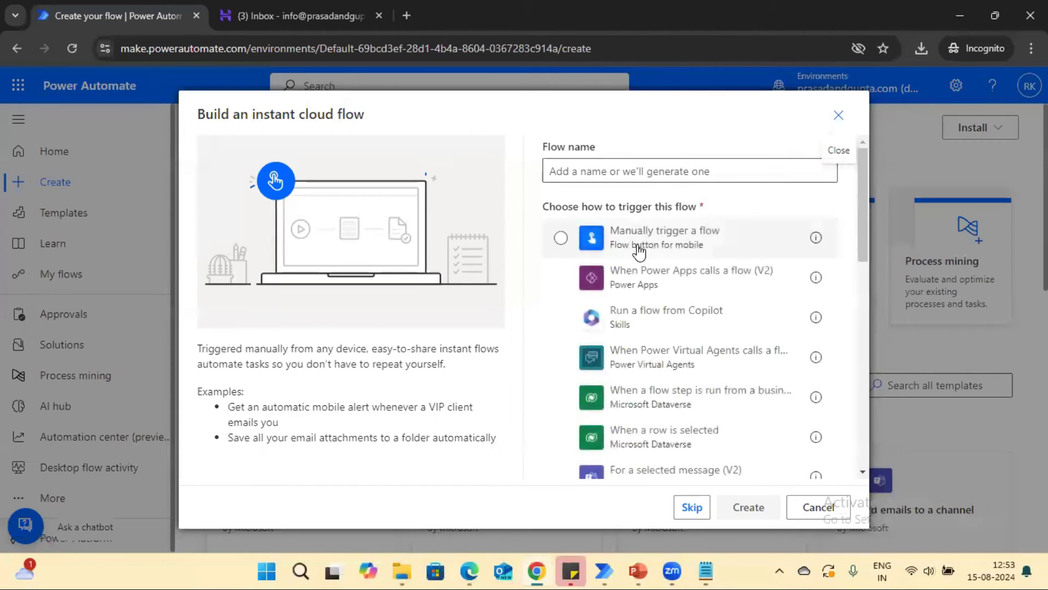
pyautogui.click(639, 244)
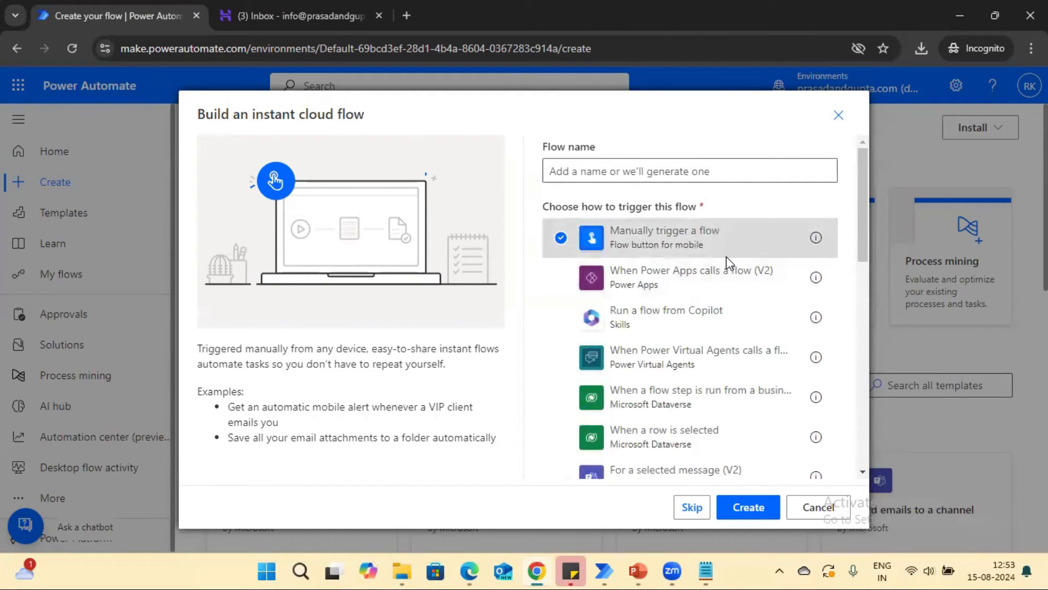
# Step: Create the flow with the name InvoiceDataExtractionFlow and turn off the new designer
pyautogui.moveTo(753, 512); pyautogui.dragTo(706, 166)
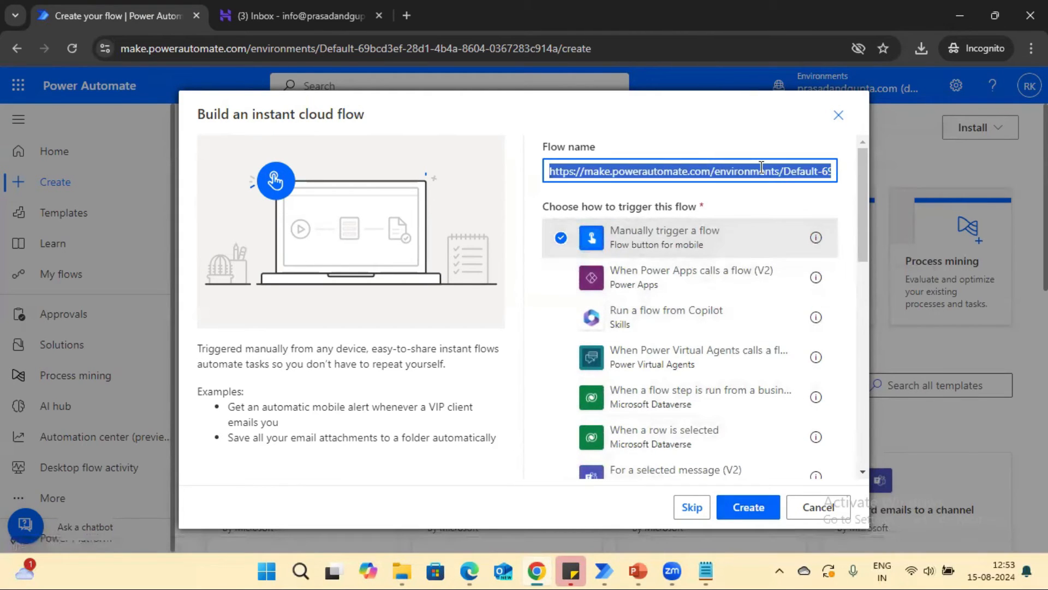
pyautogui.press('BackSpace')
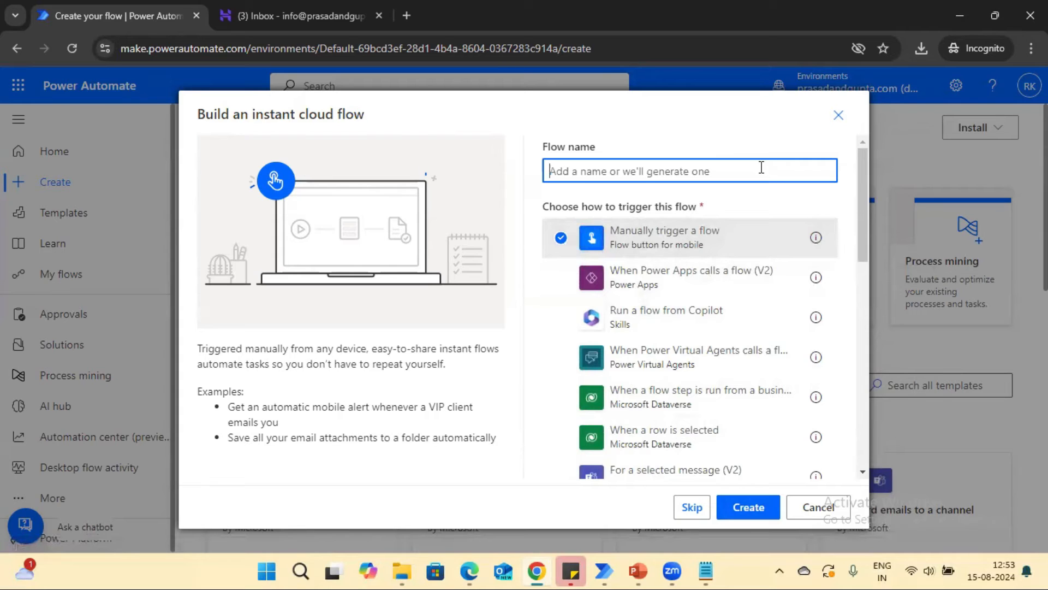
pyautogui.write('Inv')
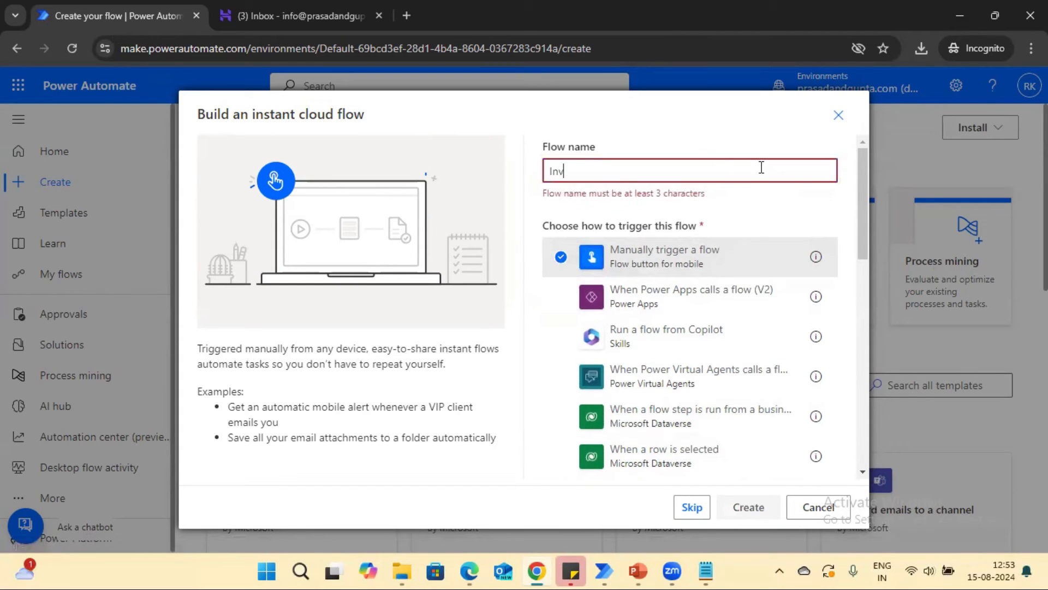
pyautogui.write('oiceData')
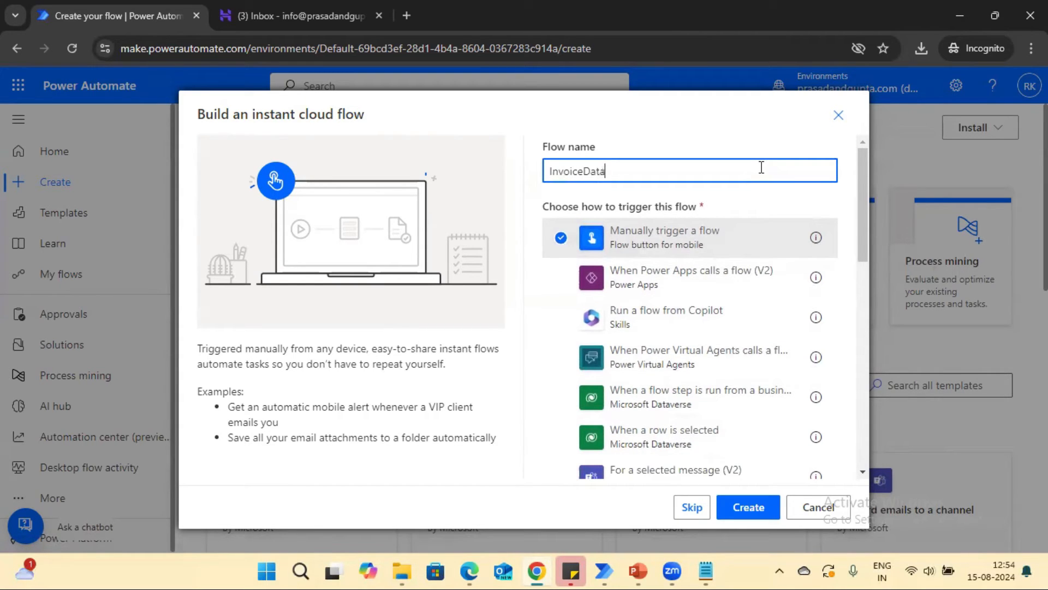
pyautogui.write('ExtractionFlow')
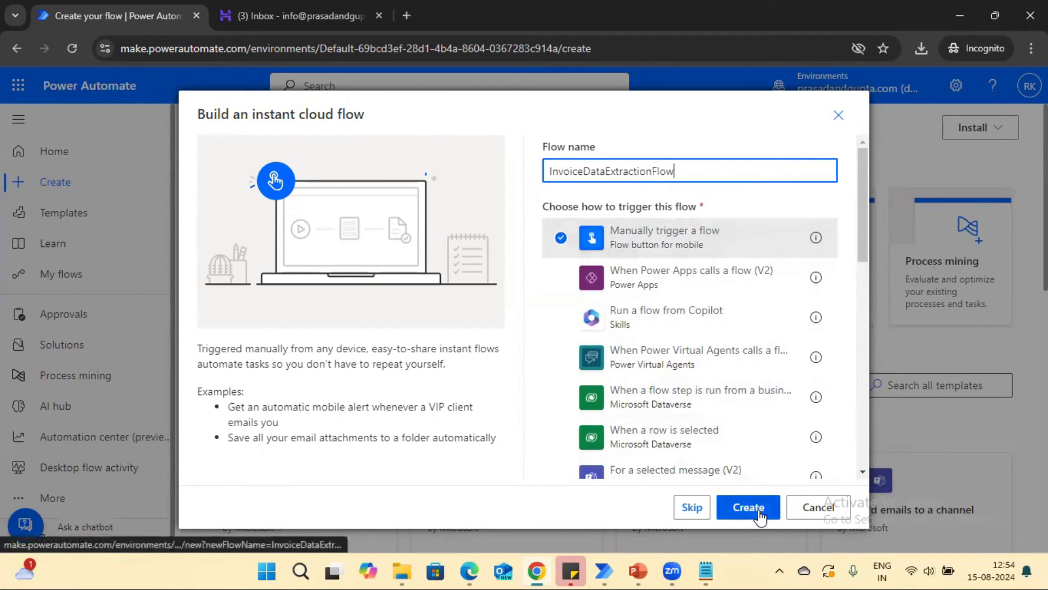
pyautogui.click(729, 509)
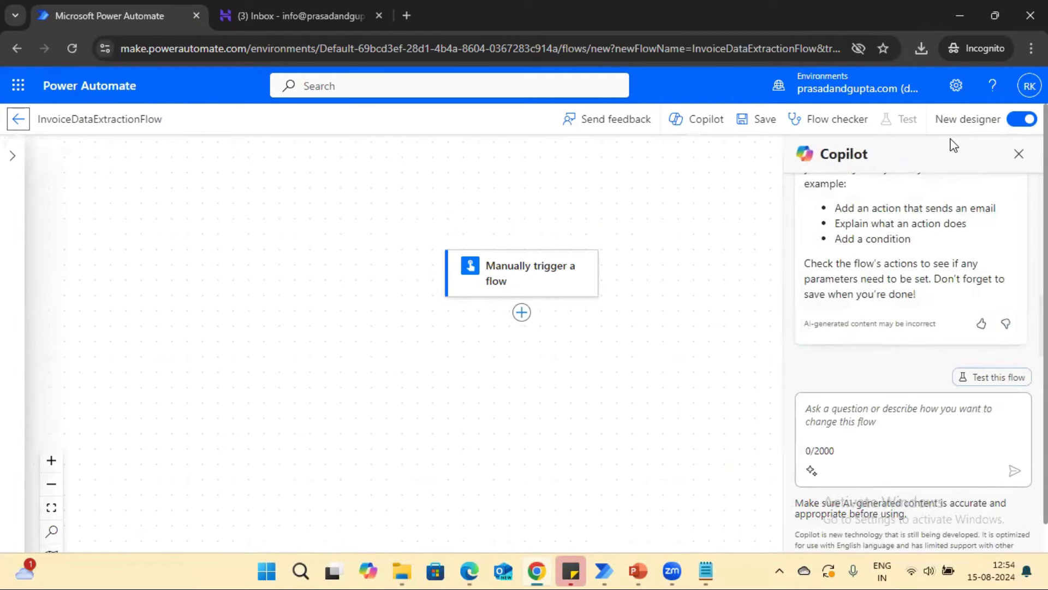
pyautogui.click(1022, 119)
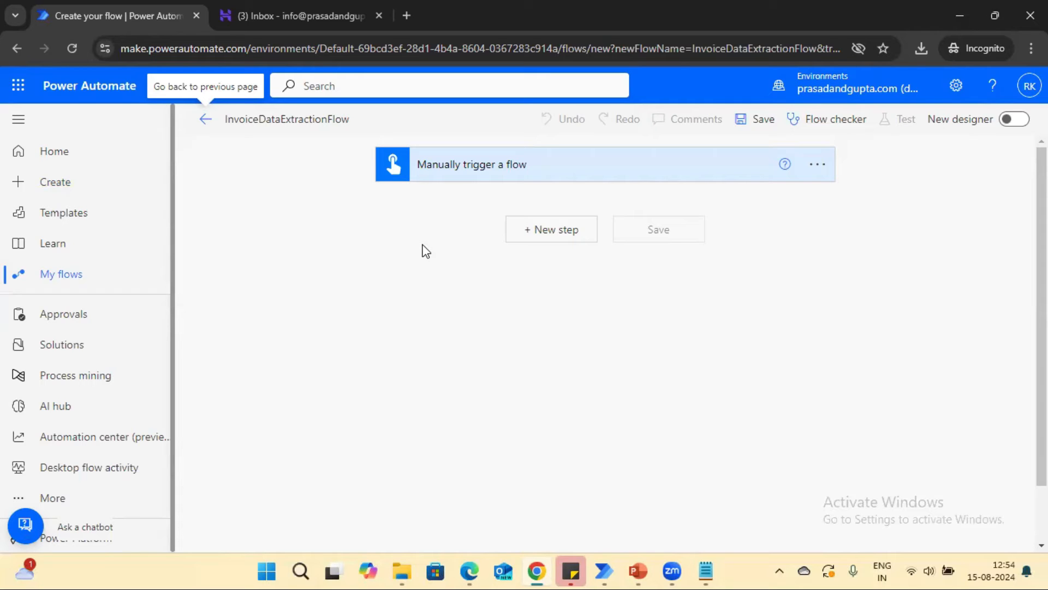
# Step: Switch to File Explorer, open Sample Invoice_001.pdf from the AI Builder folder, examine its invoice details and product table, and close it
pyautogui.click(406, 566)
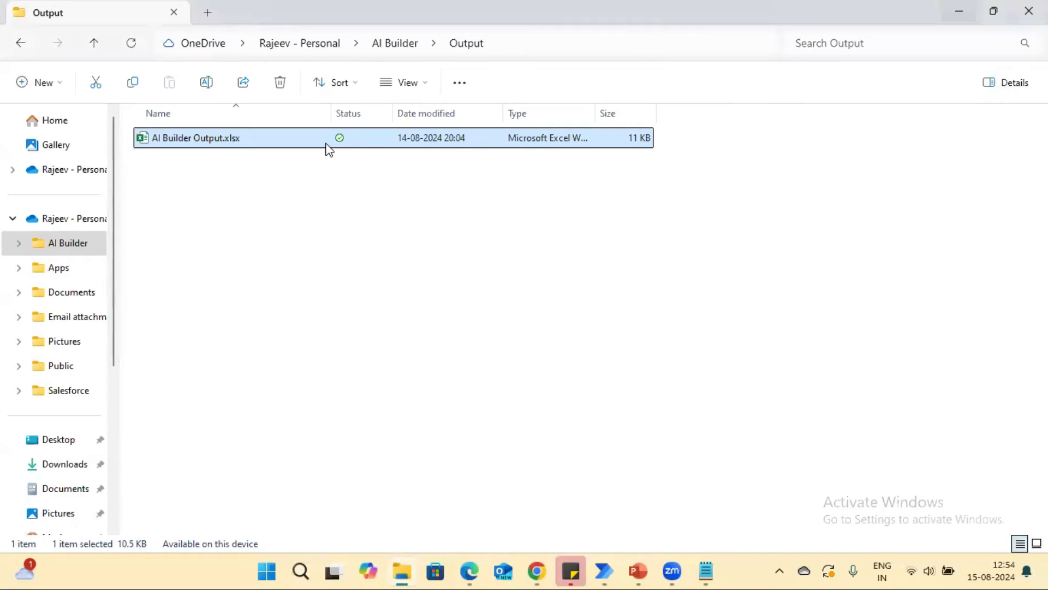
pyautogui.click(400, 48)
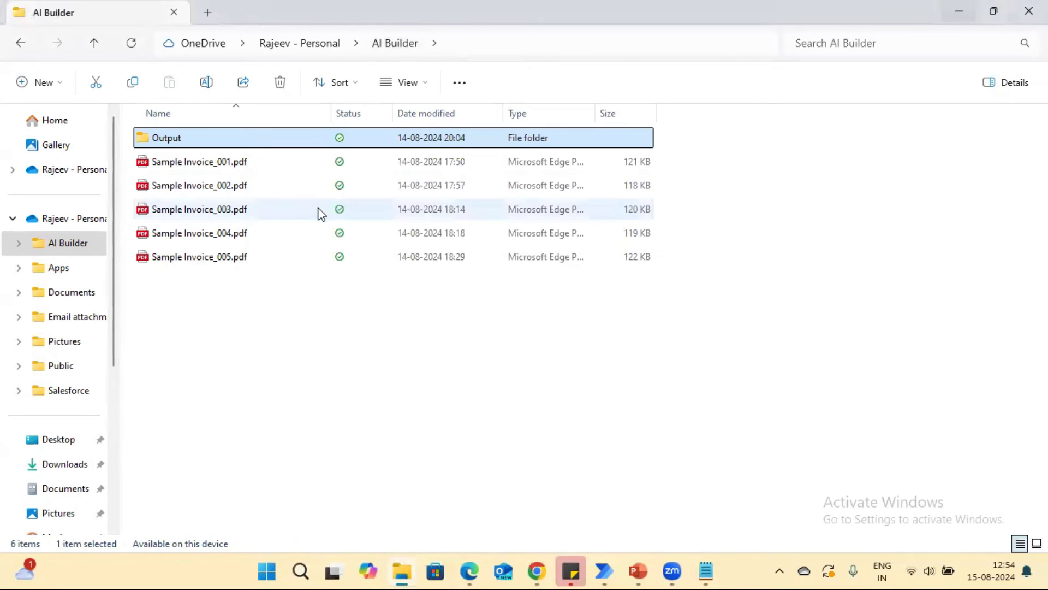
pyautogui.doubleClick(199, 165)
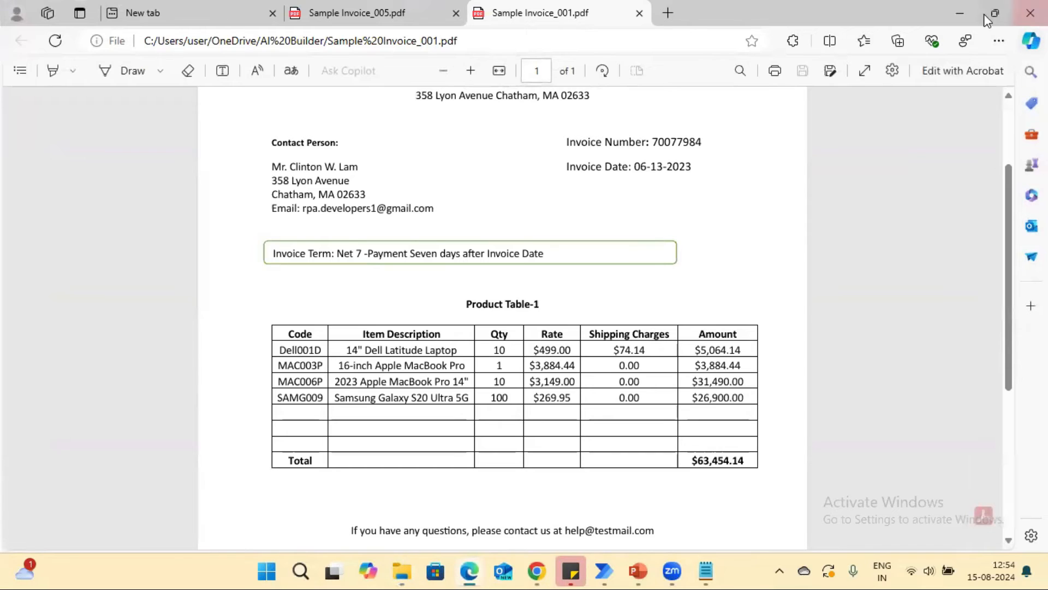
pyautogui.click(1021, 15)
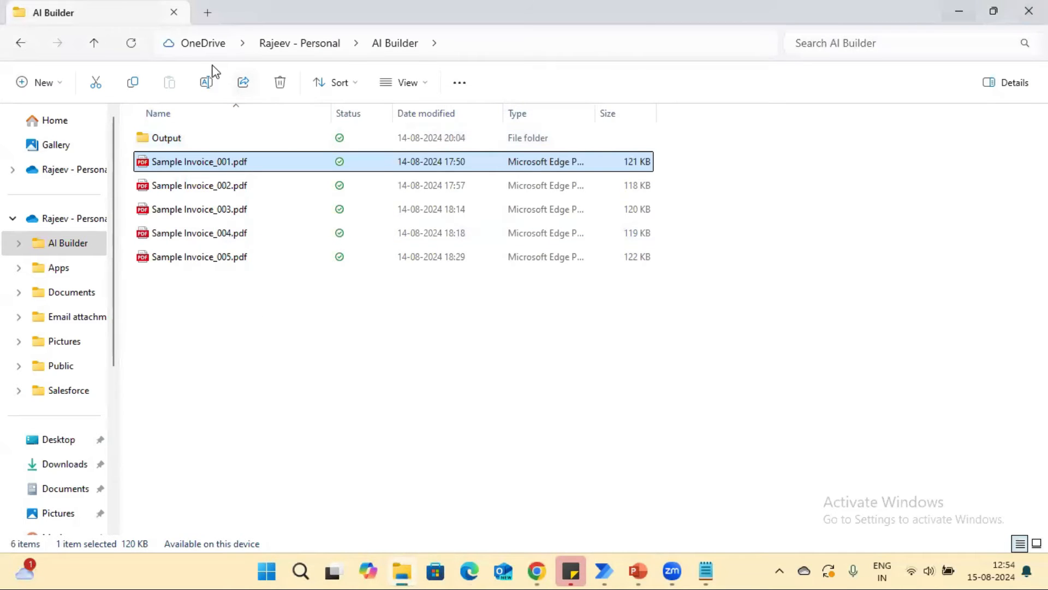
# Step: Switch back to Power Automate and add the OneDrive Get file content action below the manual trigger
pyautogui.hotkey('alt', 'Tab')
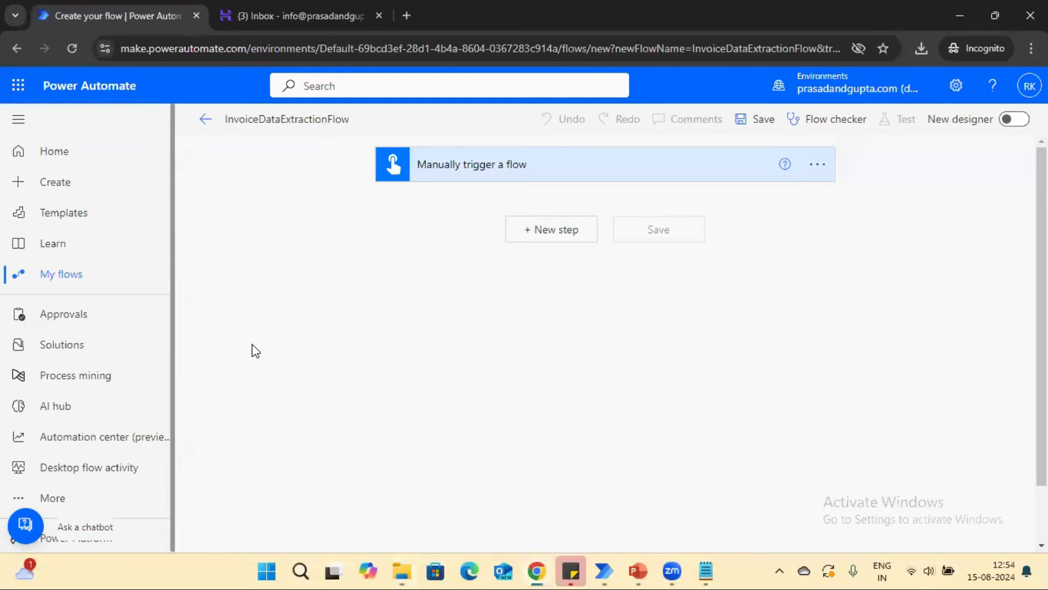
pyautogui.click(563, 238)
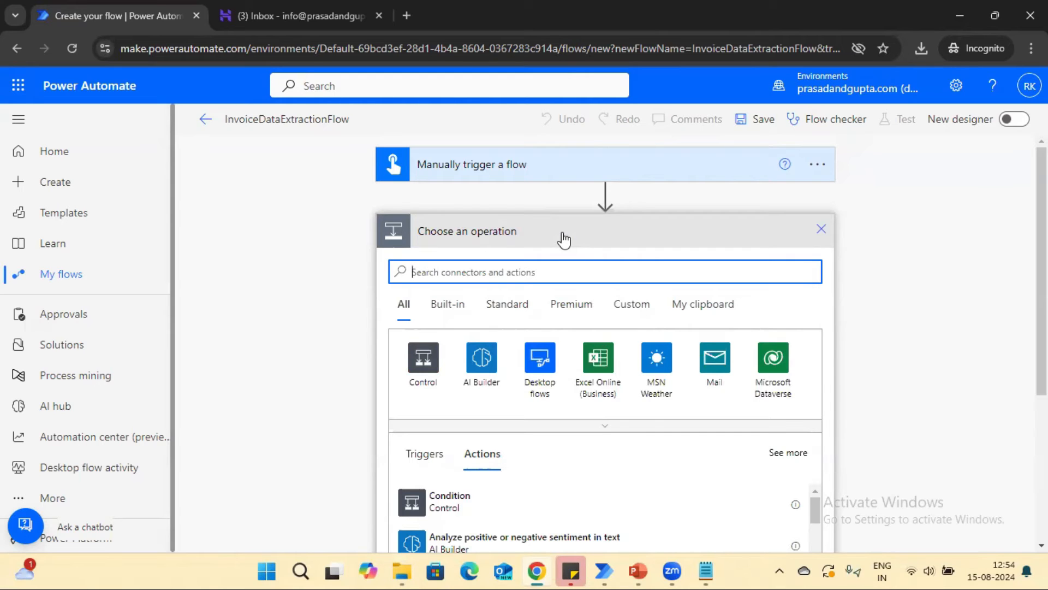
pyautogui.write('Onedrive')
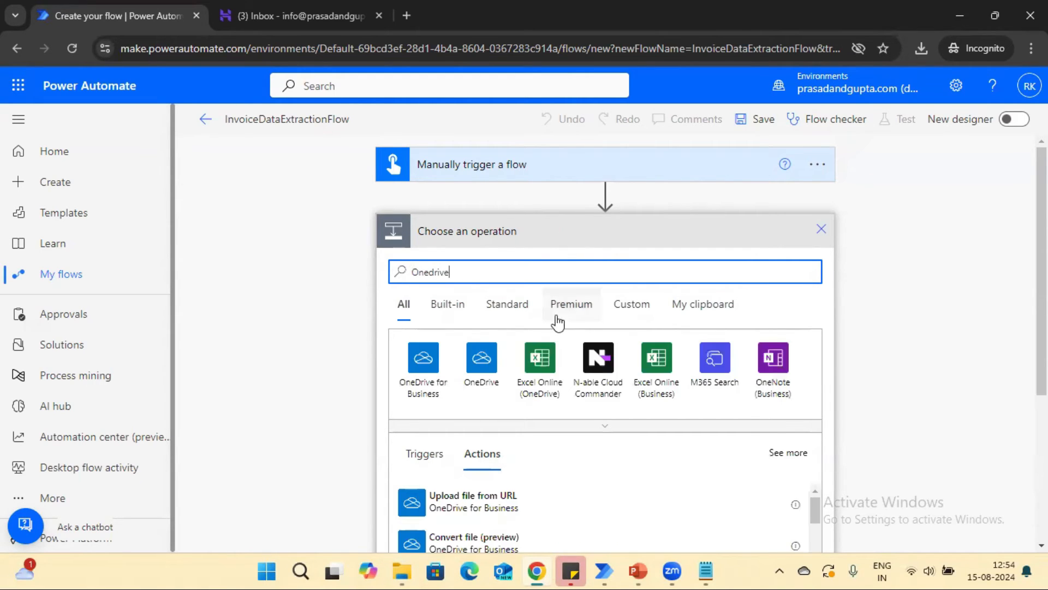
pyautogui.click(482, 362)
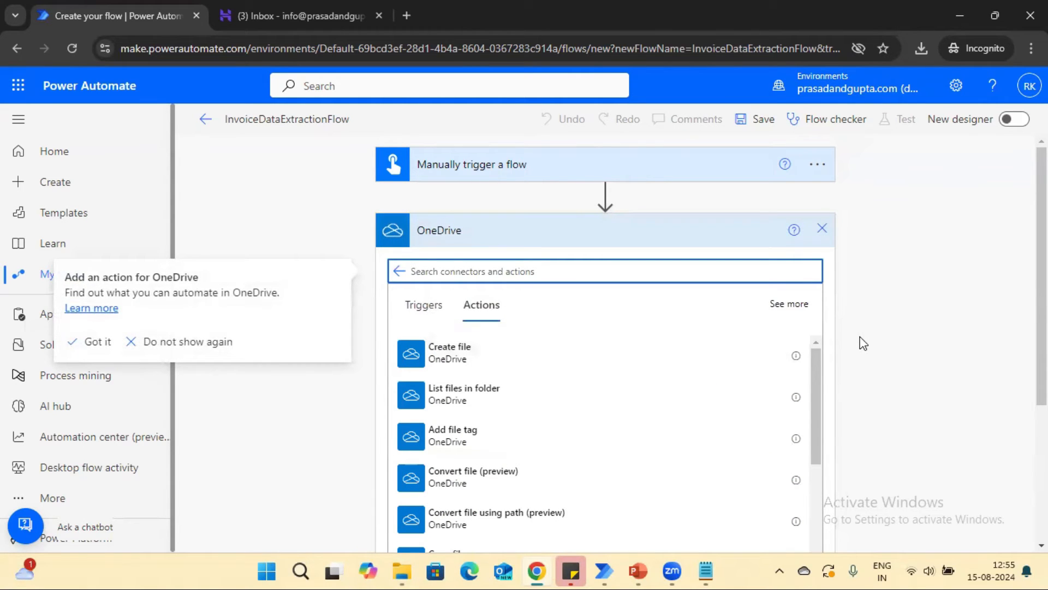
pyautogui.moveTo(817, 383); pyautogui.dragTo(813, 536)
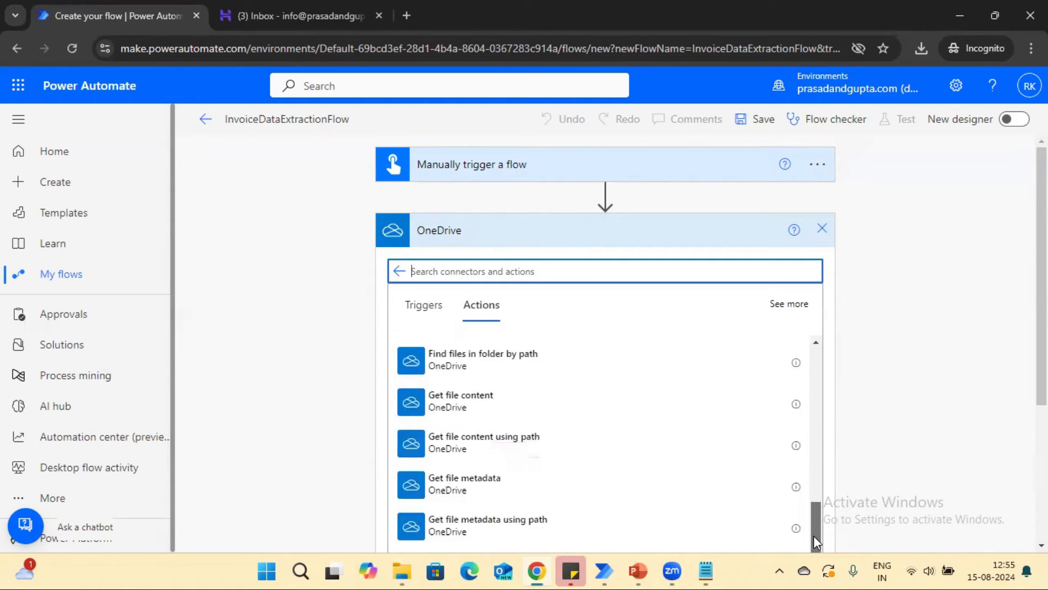
pyautogui.click(533, 410)
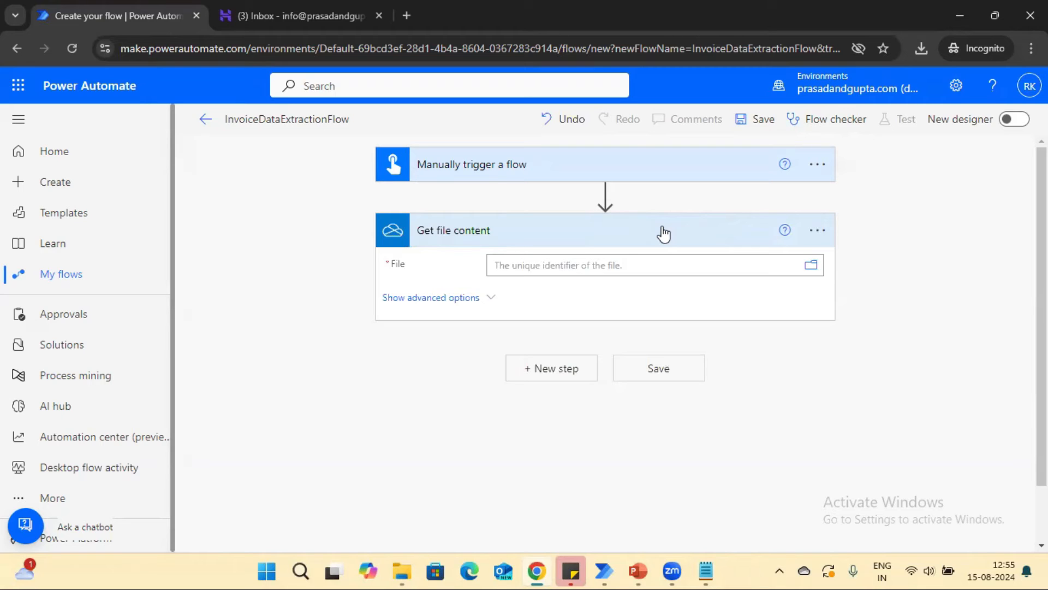
pyautogui.click(818, 230)
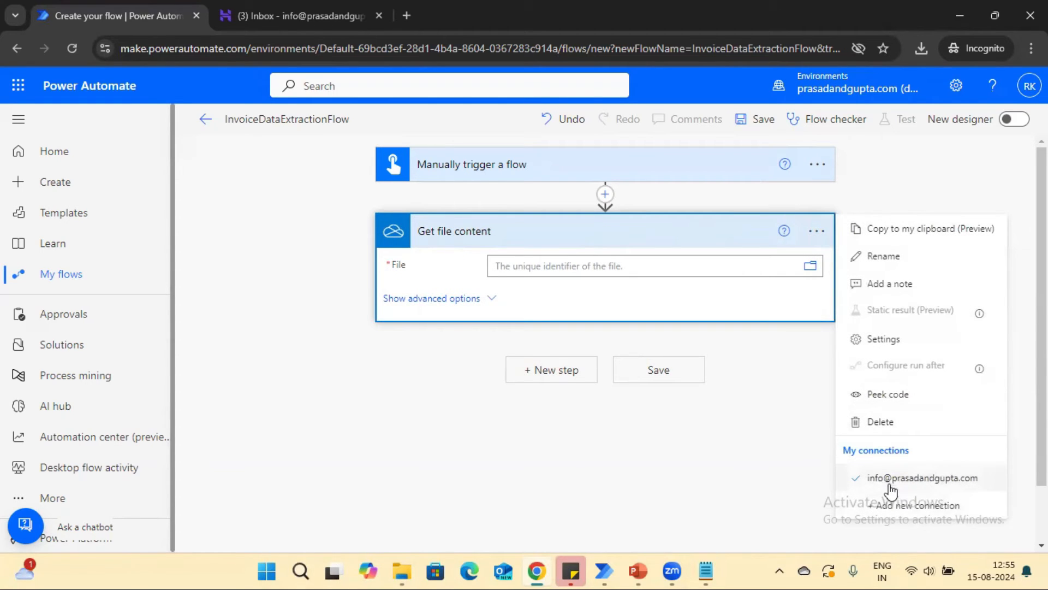
pyautogui.click(913, 507)
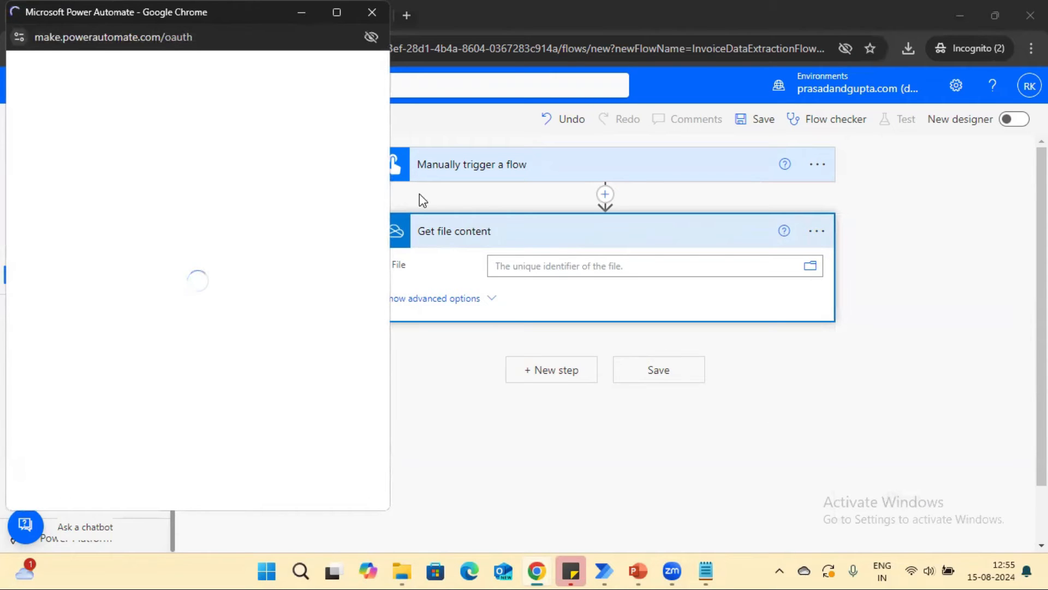
pyautogui.click(372, 12)
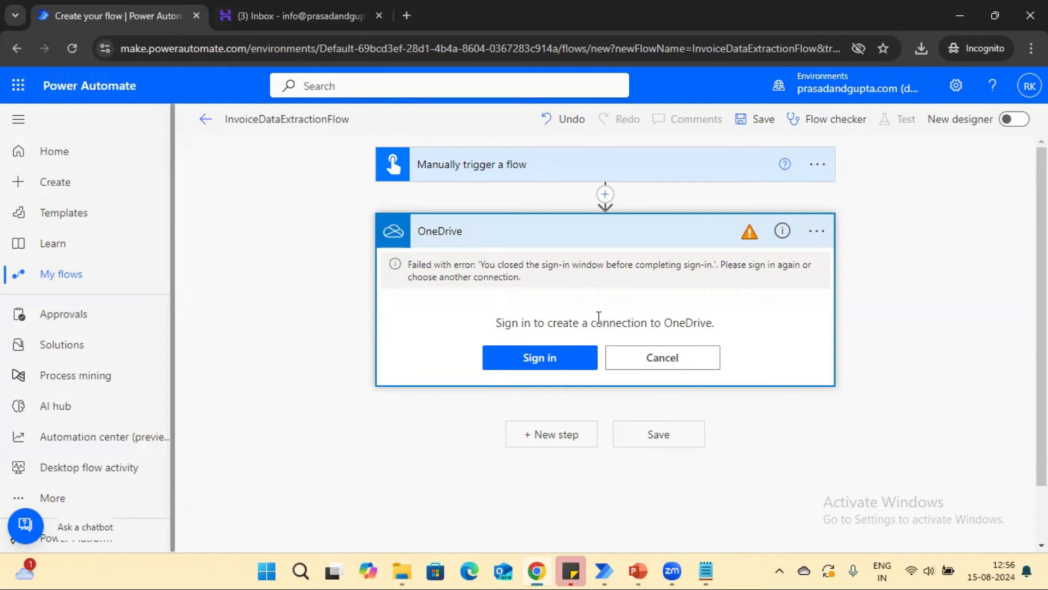
pyautogui.click(672, 363)
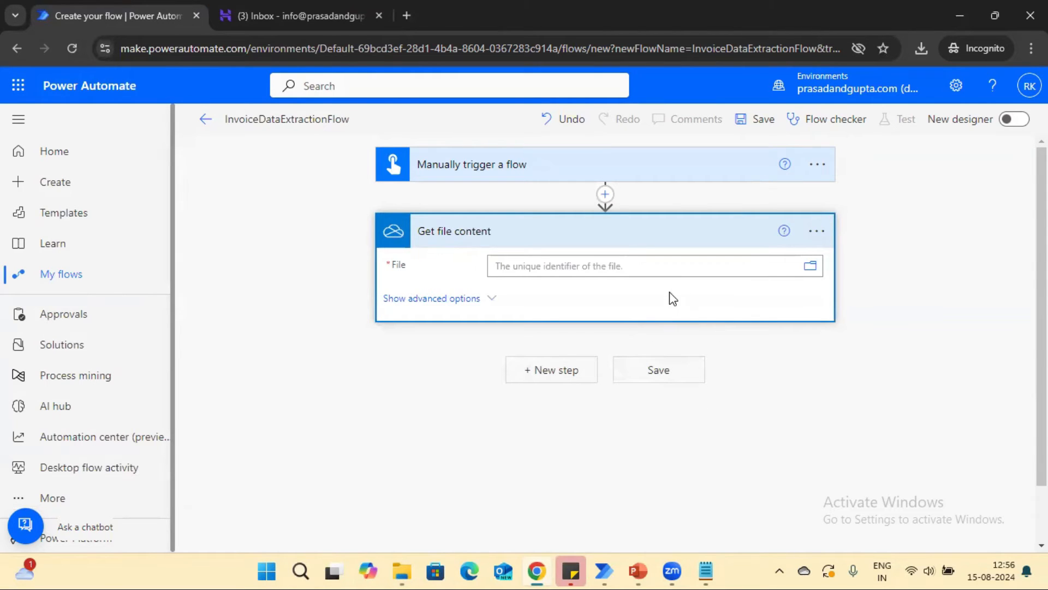
# Step: Set the file of the Get file content action to Sample Invoice_001.pdf from the AI Builder folder in OneDrive
pyautogui.click(402, 571)
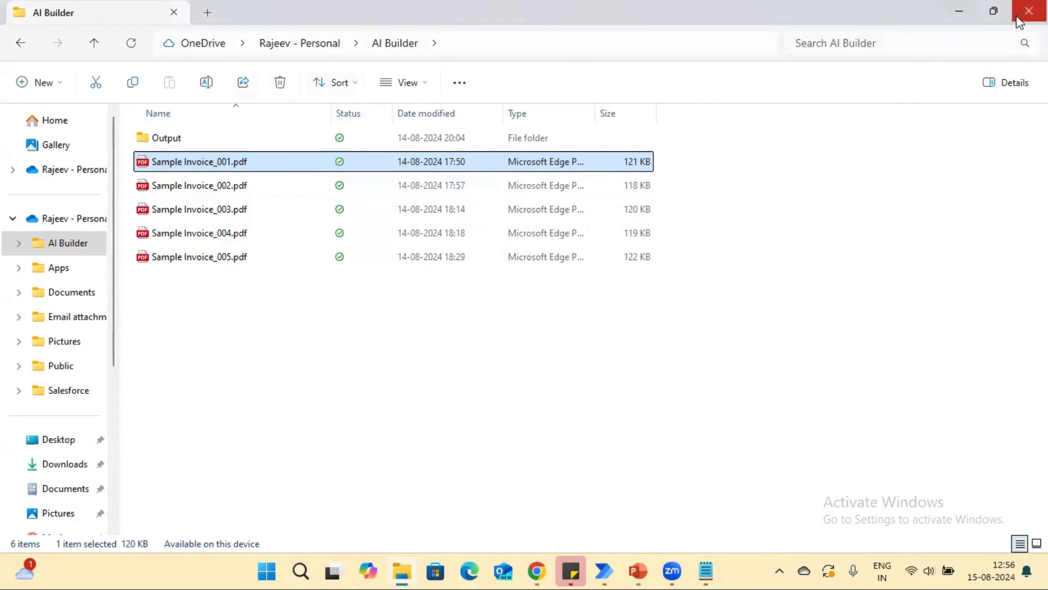
pyautogui.click(961, 12)
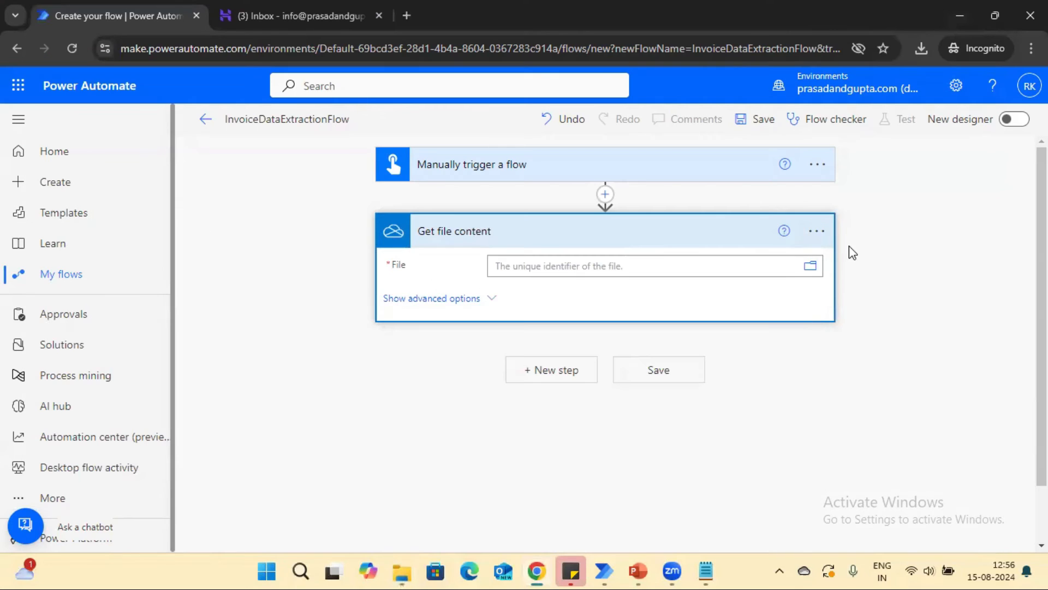
pyautogui.click(810, 267)
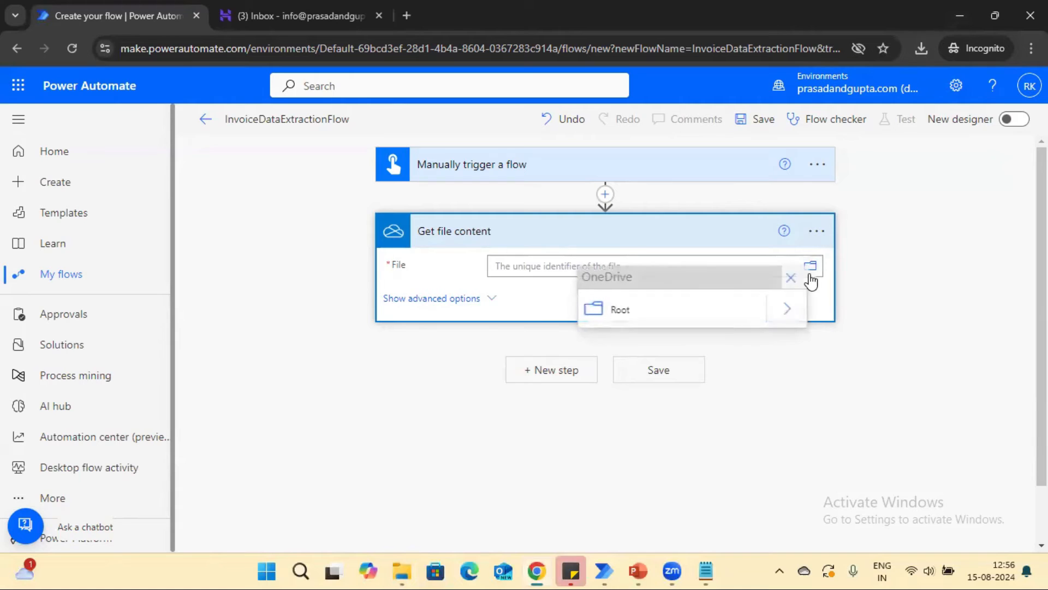
pyautogui.click(789, 310)
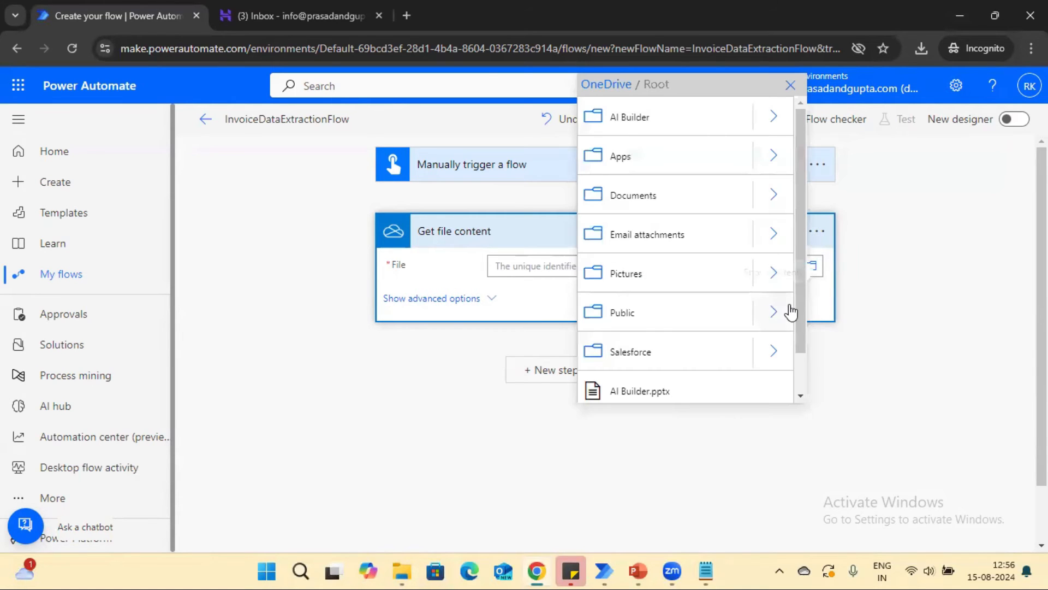
pyautogui.click(774, 118)
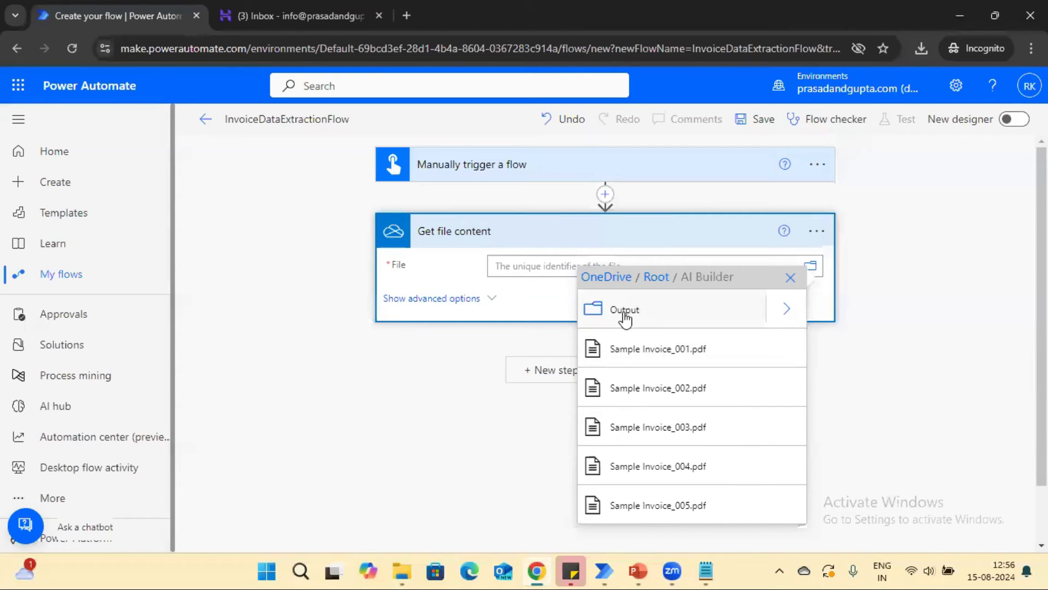
pyautogui.click(637, 354)
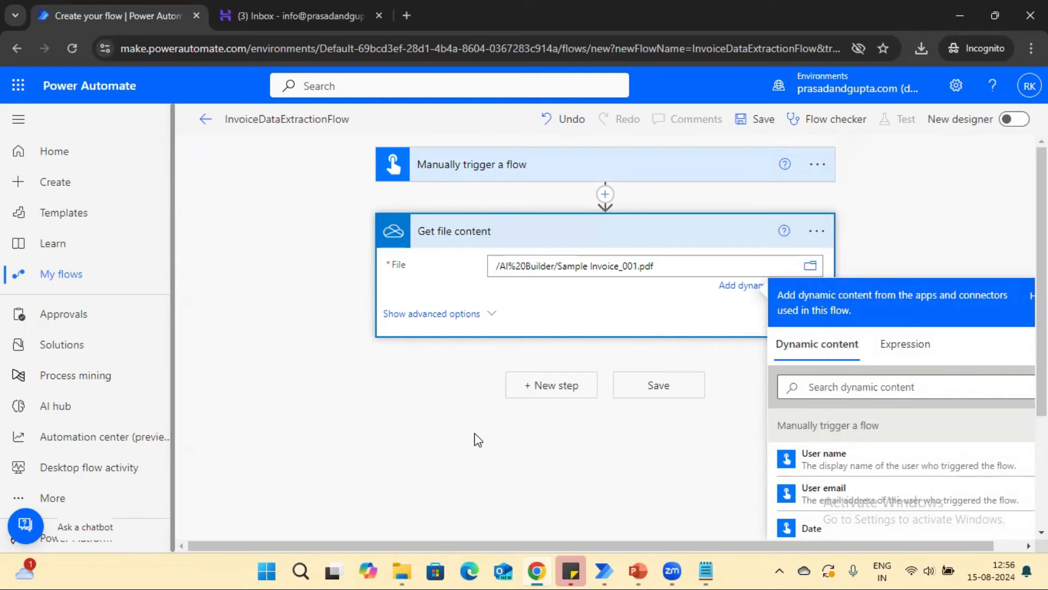
pyautogui.click(509, 469)
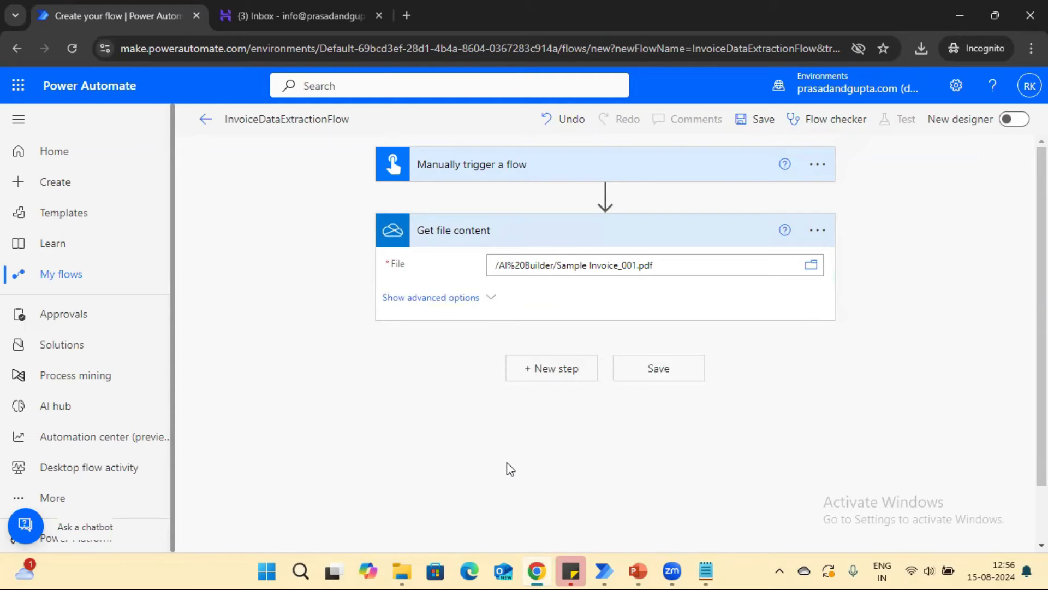
# Step: Add the AI Builder action Extract information from documents after Get file content
pyautogui.click(561, 373)
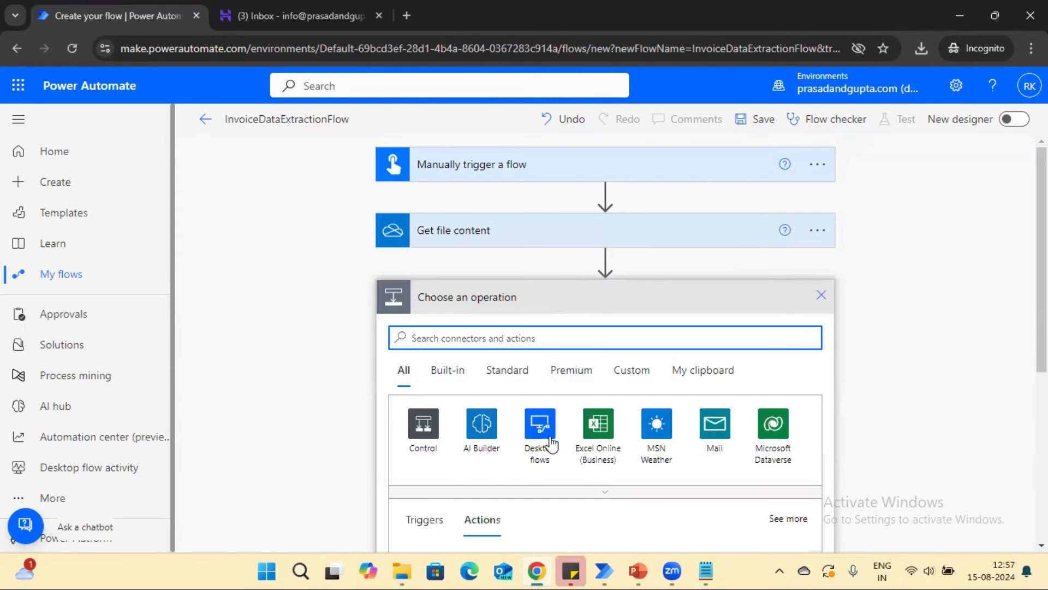
pyautogui.click(482, 435)
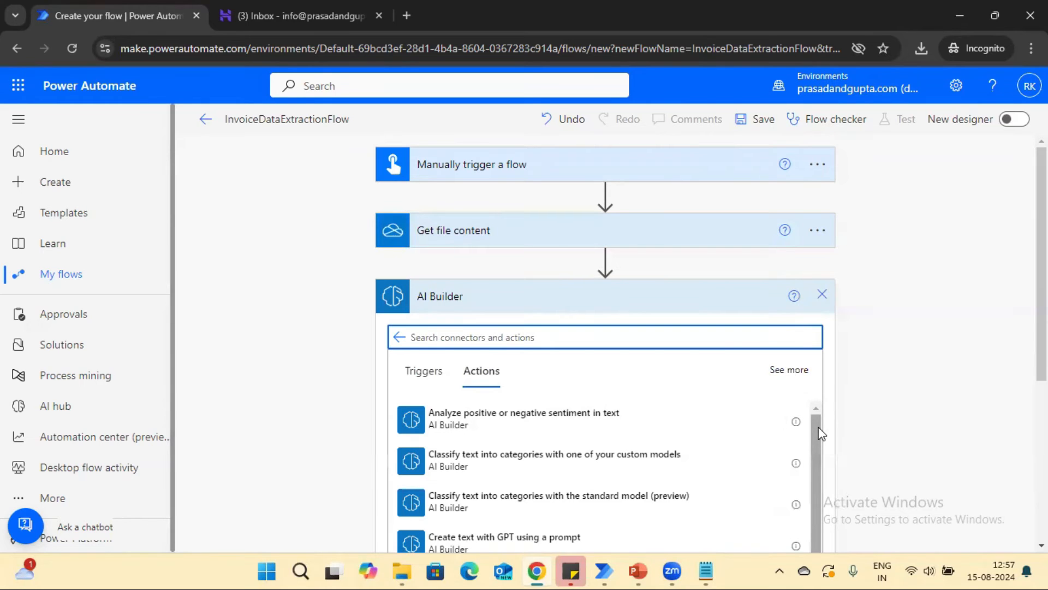
pyautogui.moveTo(811, 454); pyautogui.dragTo(814, 571)
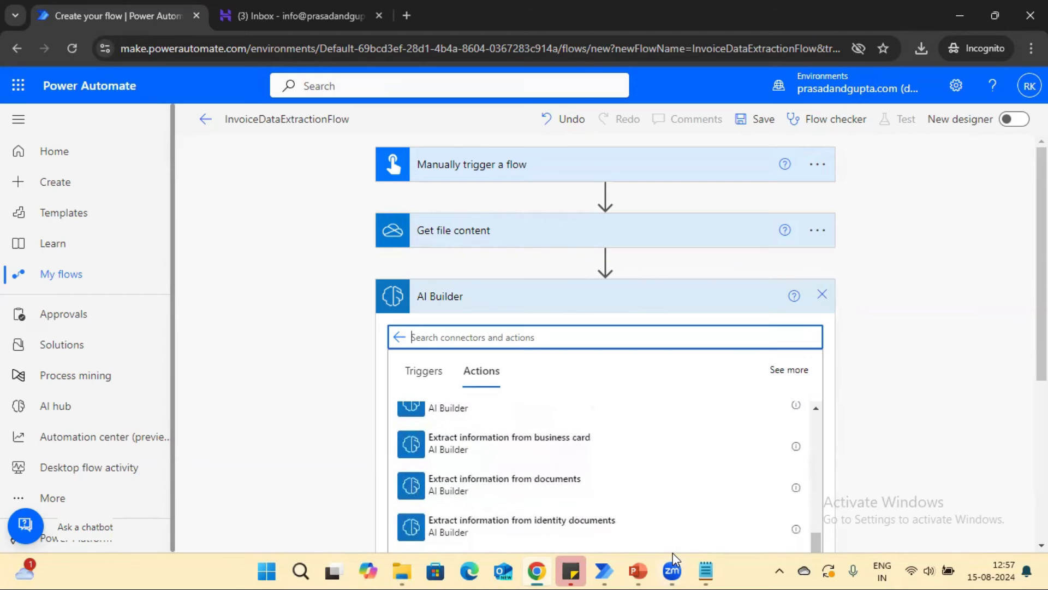
pyautogui.click(519, 488)
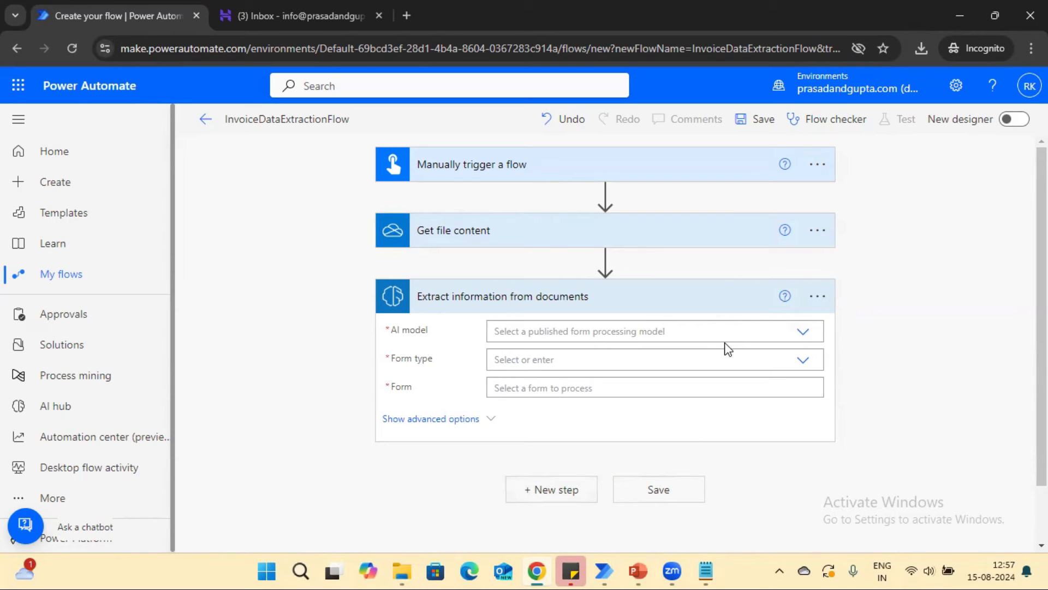
# Step: Configure the extraction action with the Invoice Data Extraction Example model, form type PDF Document, and File content as the form
pyautogui.click(804, 335)
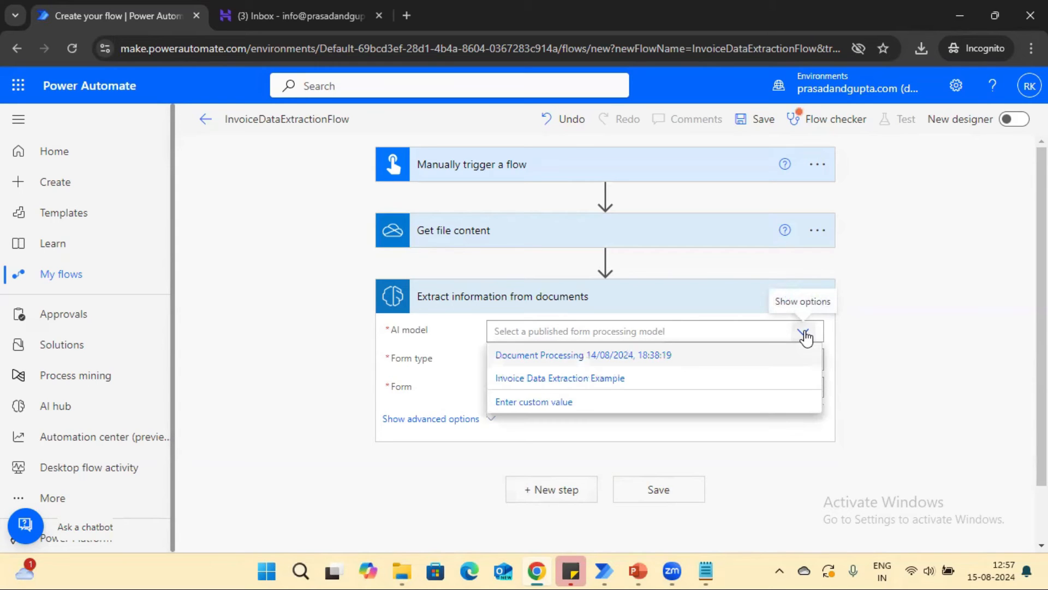
pyautogui.click(600, 382)
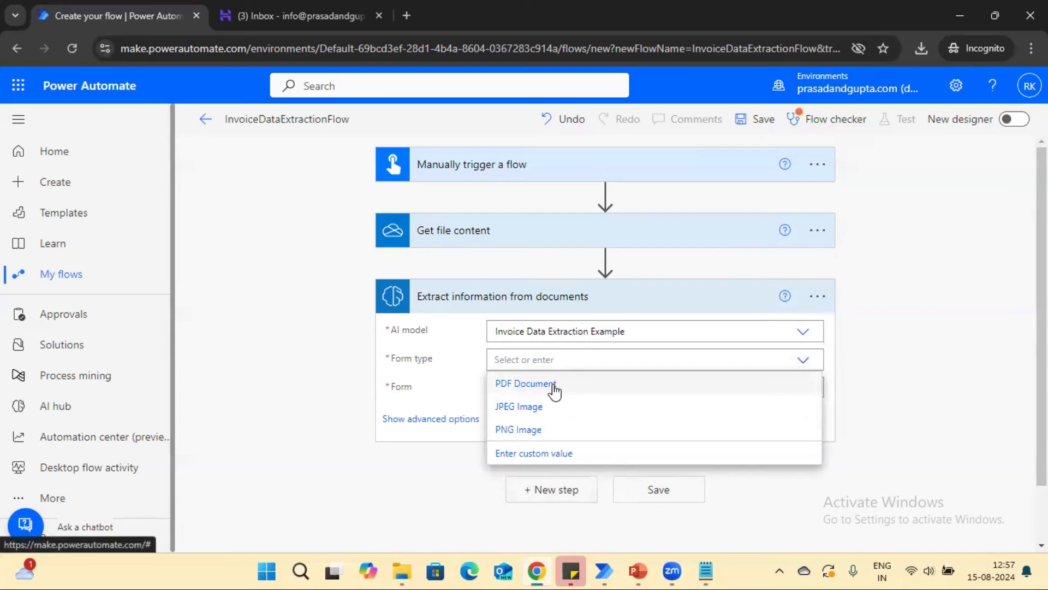
pyautogui.click(532, 385)
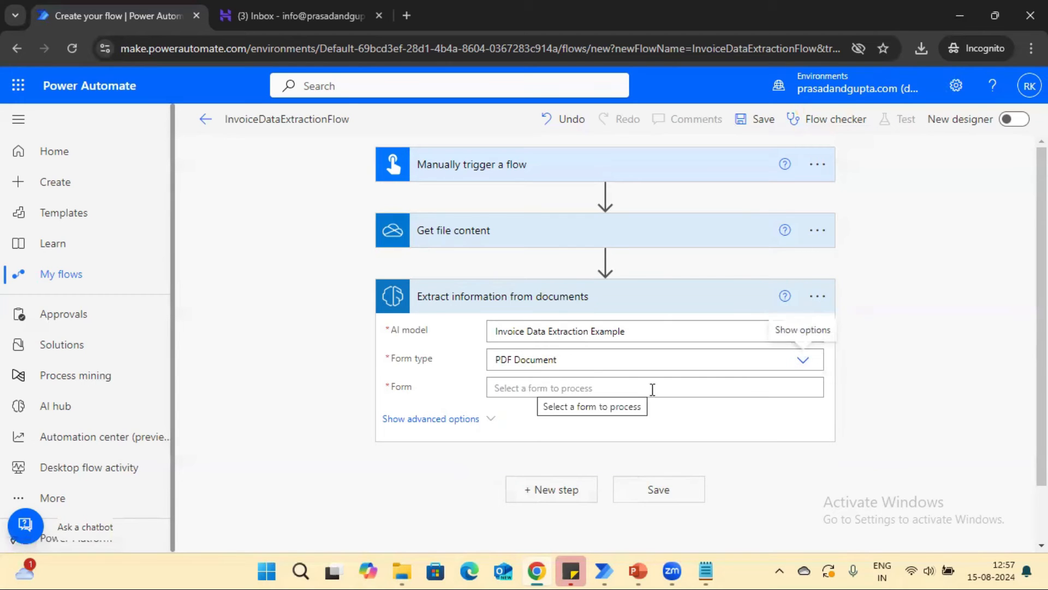
pyautogui.click(767, 387)
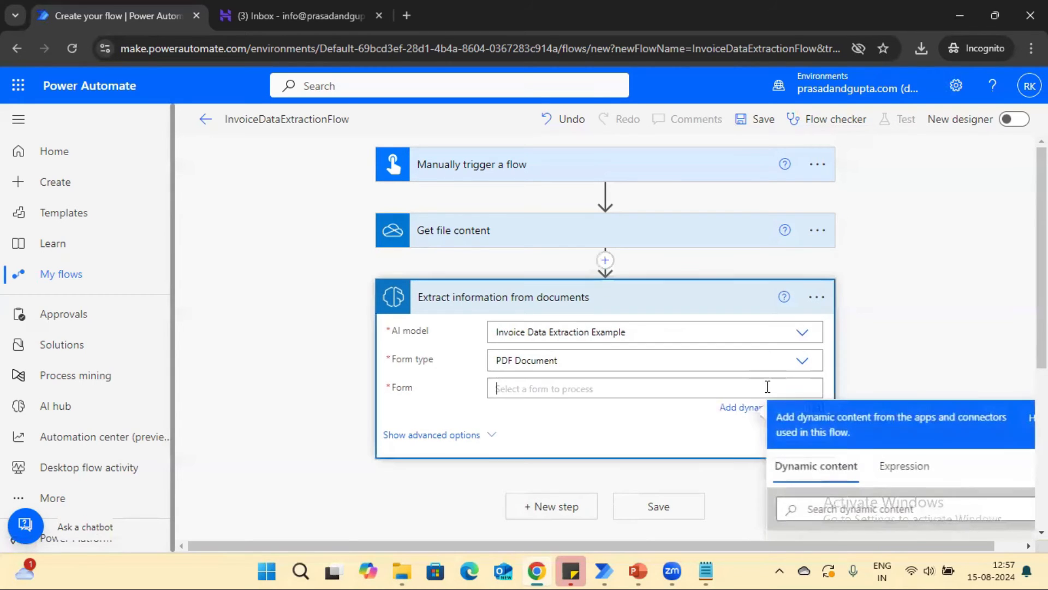
pyautogui.moveTo(1042, 312); pyautogui.dragTo(1042, 427)
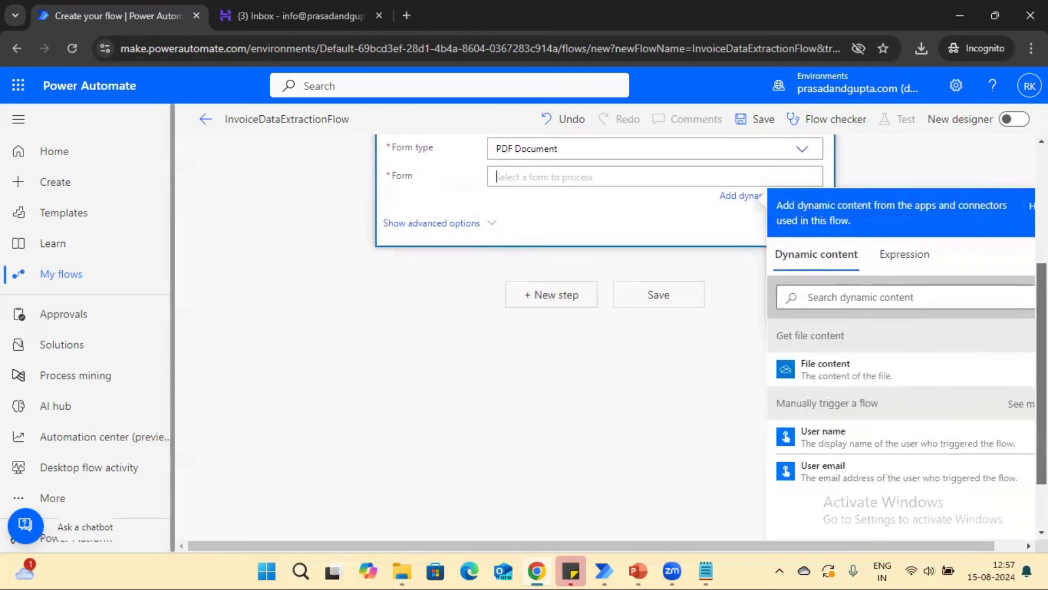
pyautogui.click(835, 374)
pyautogui.click(540, 366)
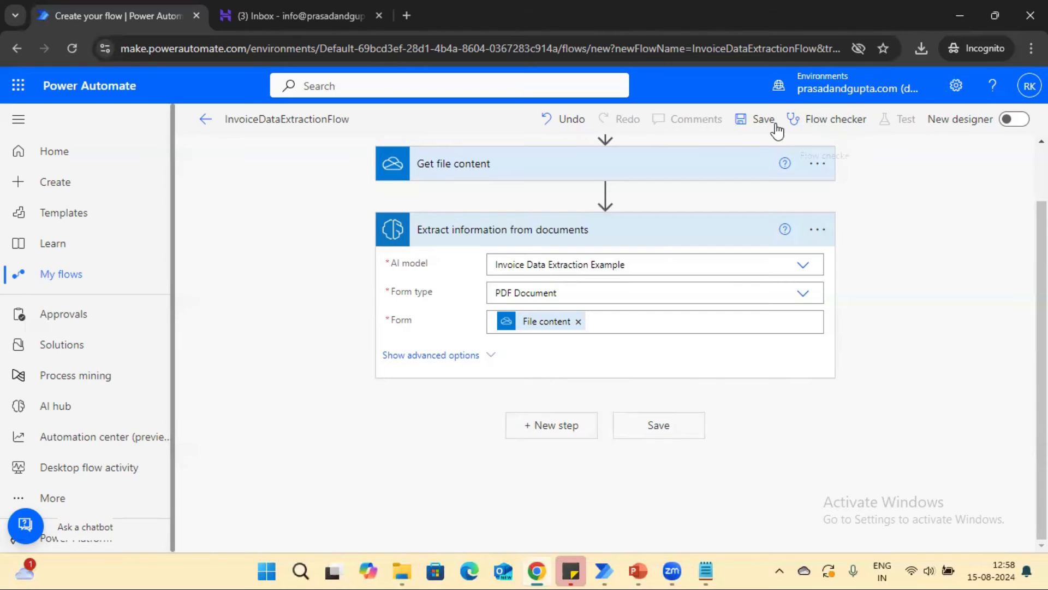
# Step: Save InvoiceDataExtractionFlow and run a manual test of it with the existing OneDrive connection
pyautogui.click(757, 130)
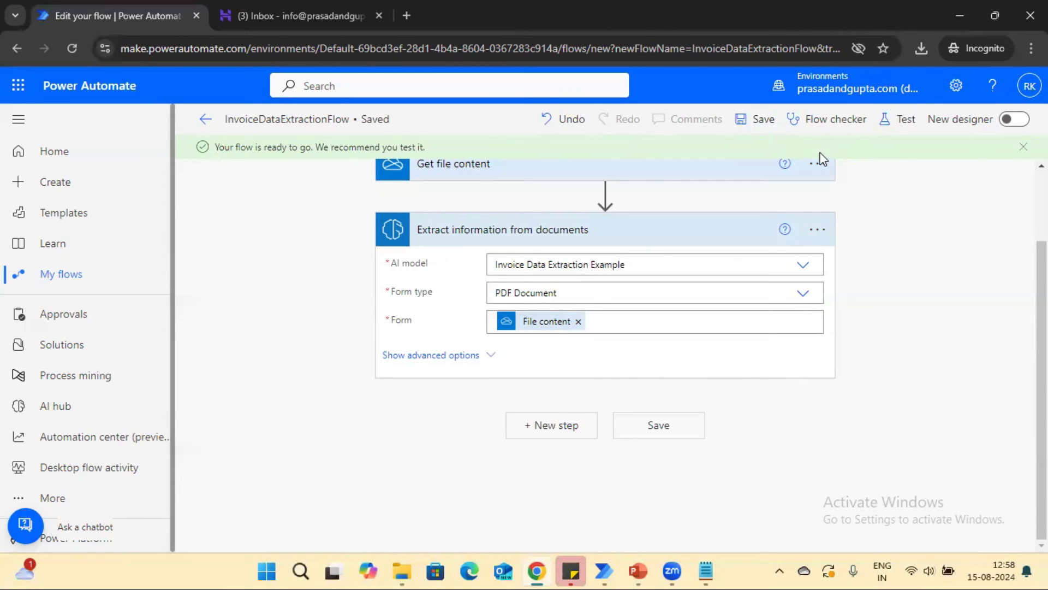
pyautogui.click(905, 126)
pyautogui.click(762, 158)
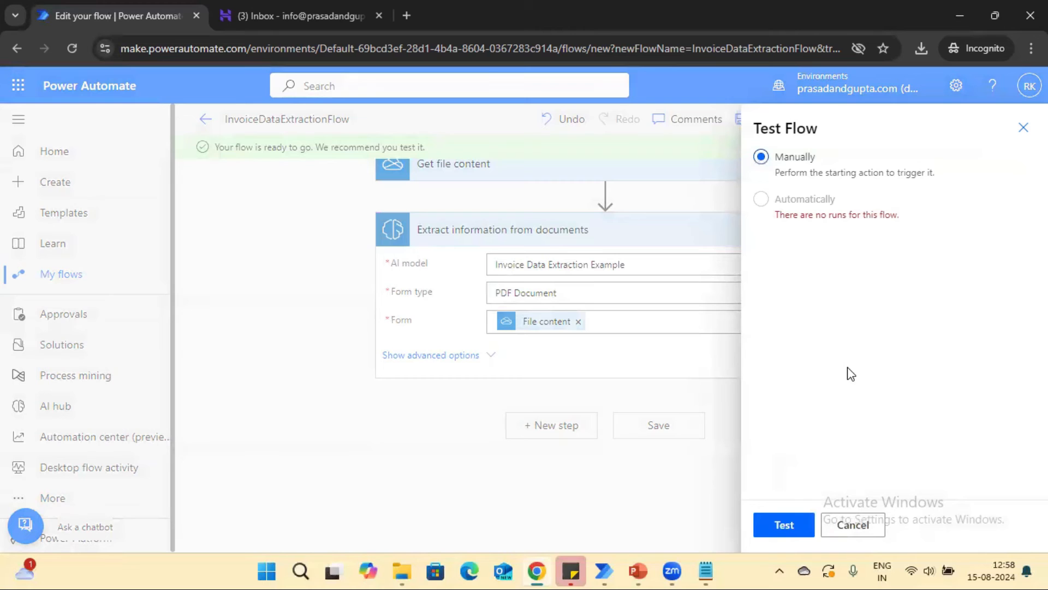
pyautogui.click(787, 526)
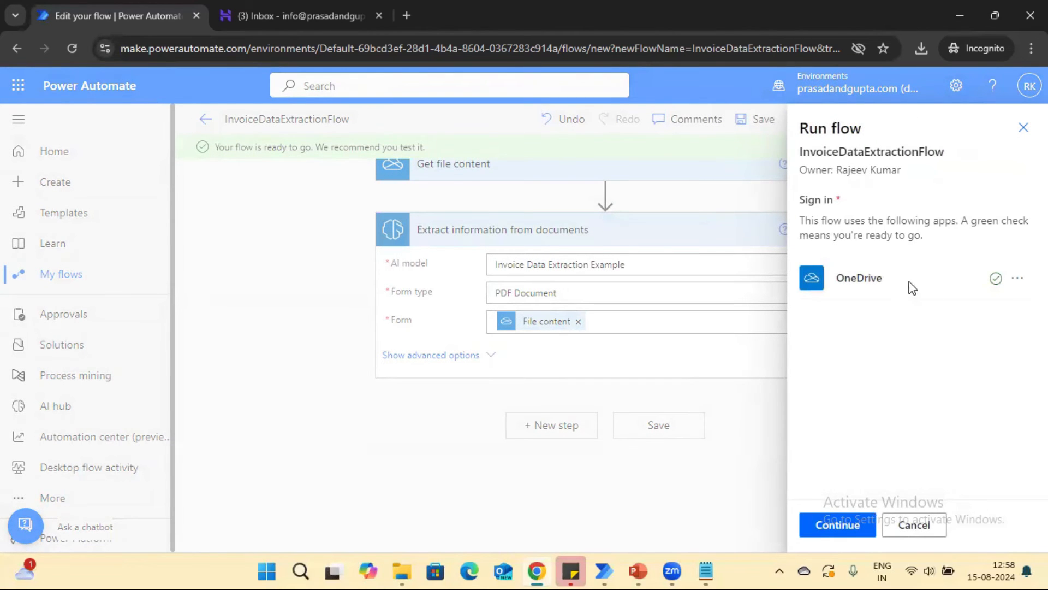
pyautogui.click(820, 531)
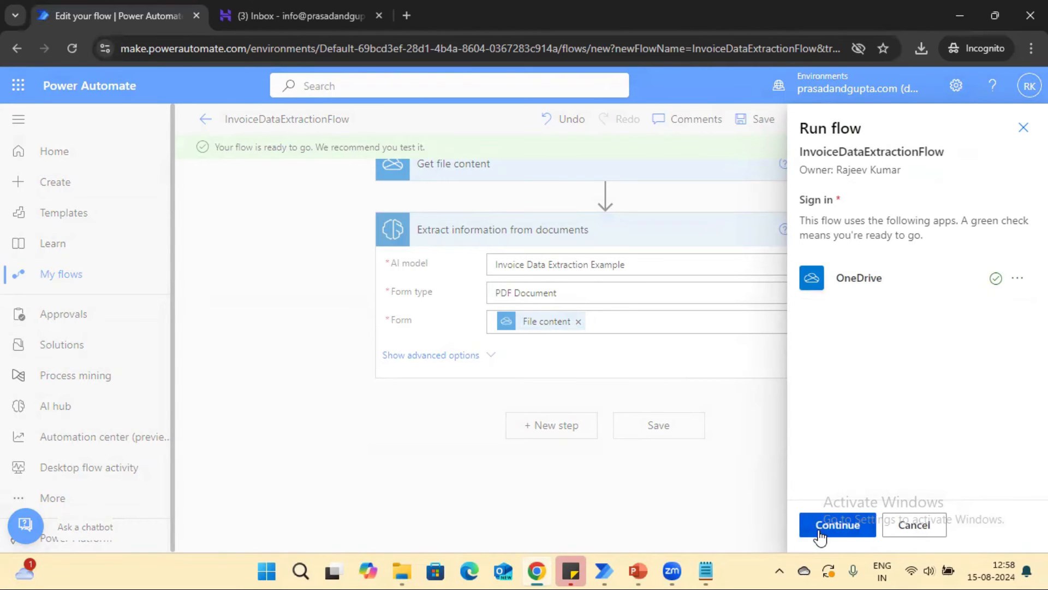
pyautogui.click(820, 530)
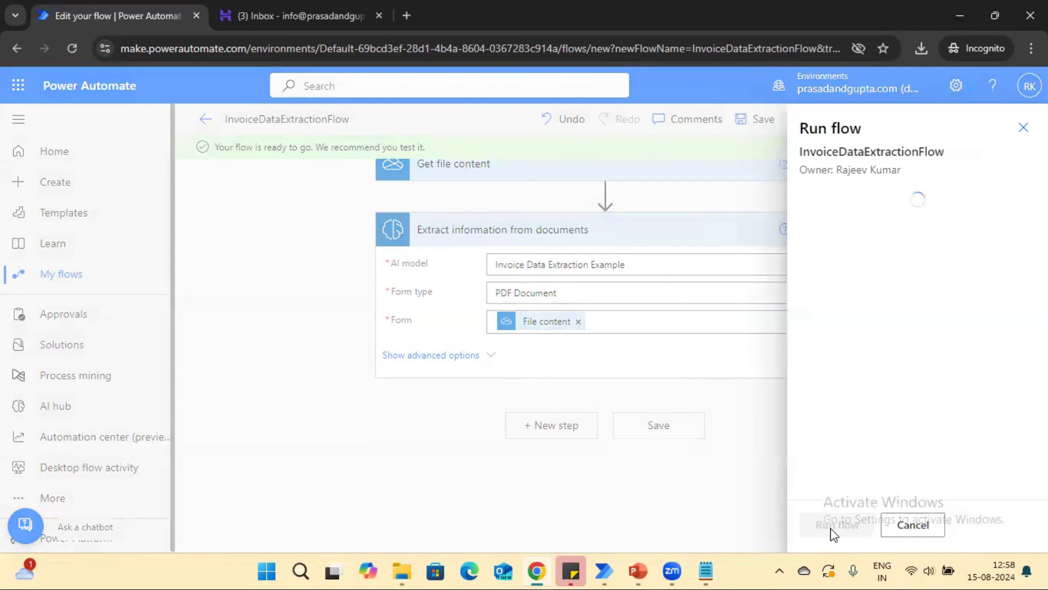
pyautogui.click(831, 525)
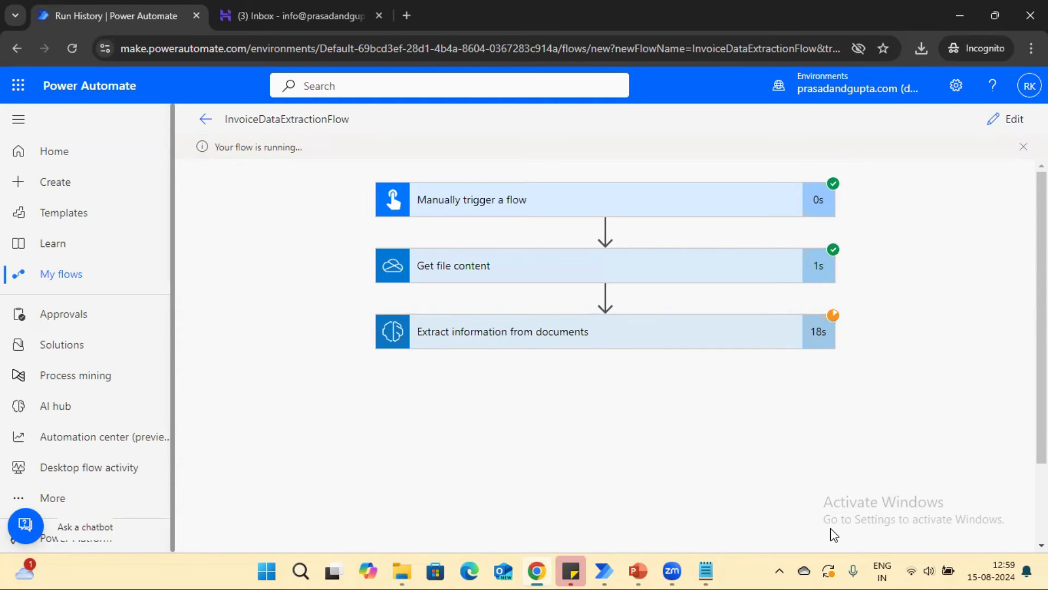
# Step: Expand the test run's Extract information from documents action and review its AI model, form type and form inputs
pyautogui.click(567, 335)
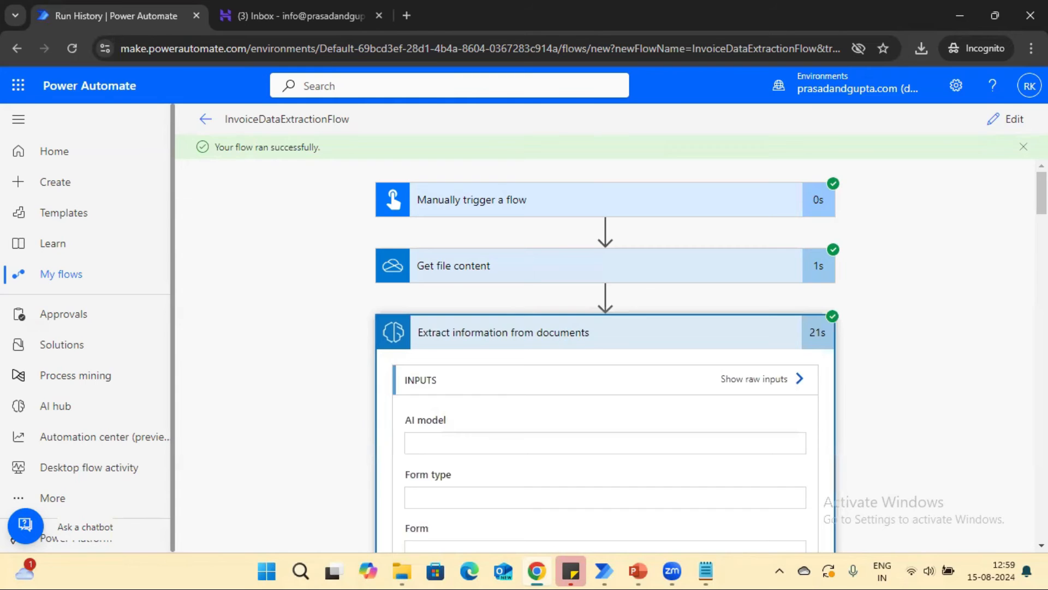
pyautogui.scroll(-5, 605, 354)
pyautogui.scroll(5, 605, 355)
pyautogui.scroll(-1, 605, 355)
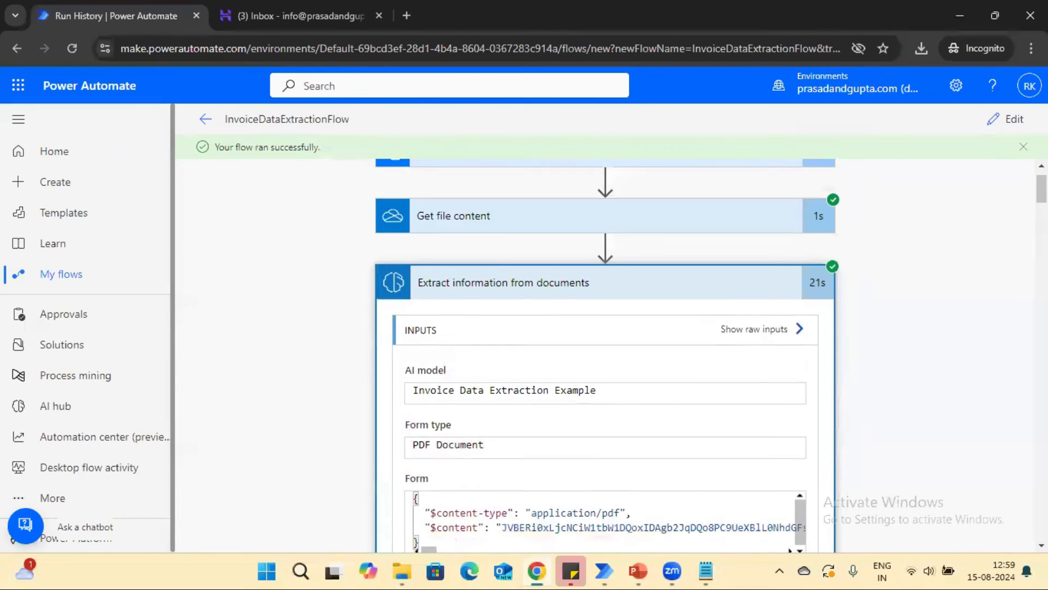
pyautogui.scroll(-4, 899, 251)
pyautogui.scroll(2, 900, 251)
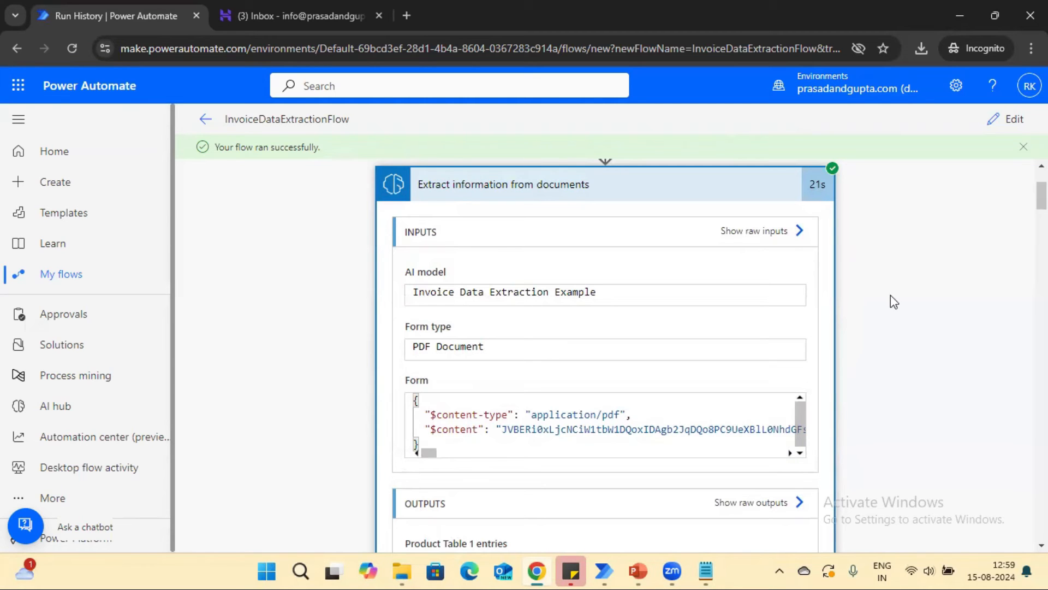
pyautogui.scroll(-5, 880, 268)
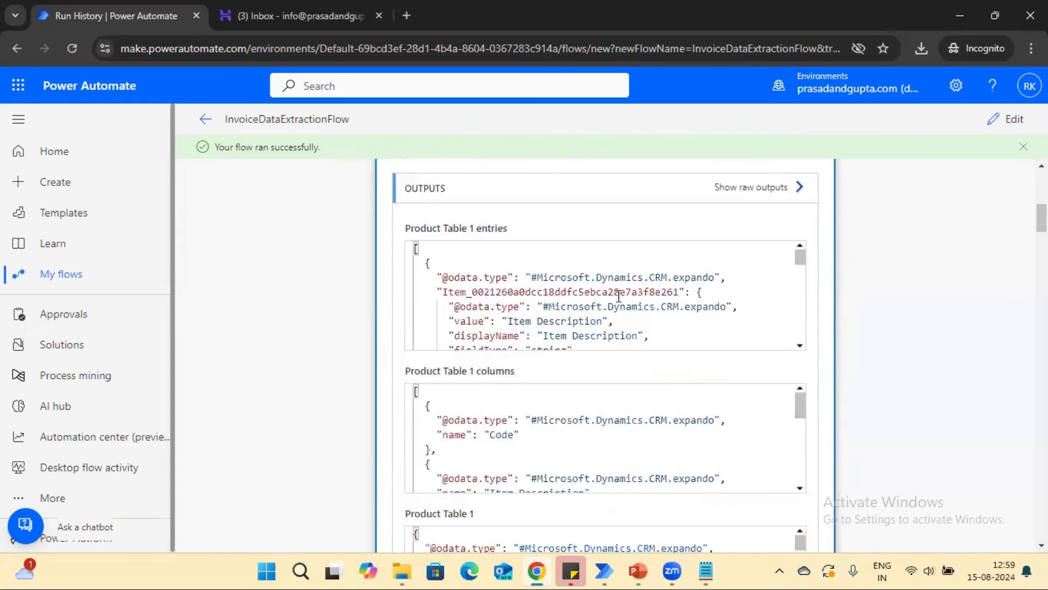
# Step: Read through the Product Table 1 entries in the extraction action's outputs
pyautogui.click(601, 291)
pyautogui.press('Down')
pyautogui.press('Down')
pyautogui.press('Down')
pyautogui.press('Down')
pyautogui.press('Down')
pyautogui.press('Down')
pyautogui.press('Down')
pyautogui.press('Down')
pyautogui.press('Down')
pyautogui.press('Down')
pyautogui.press('Down')
pyautogui.press('Down')
pyautogui.press('Down')
pyautogui.press('Down')
pyautogui.press('Down')
pyautogui.press('Down')
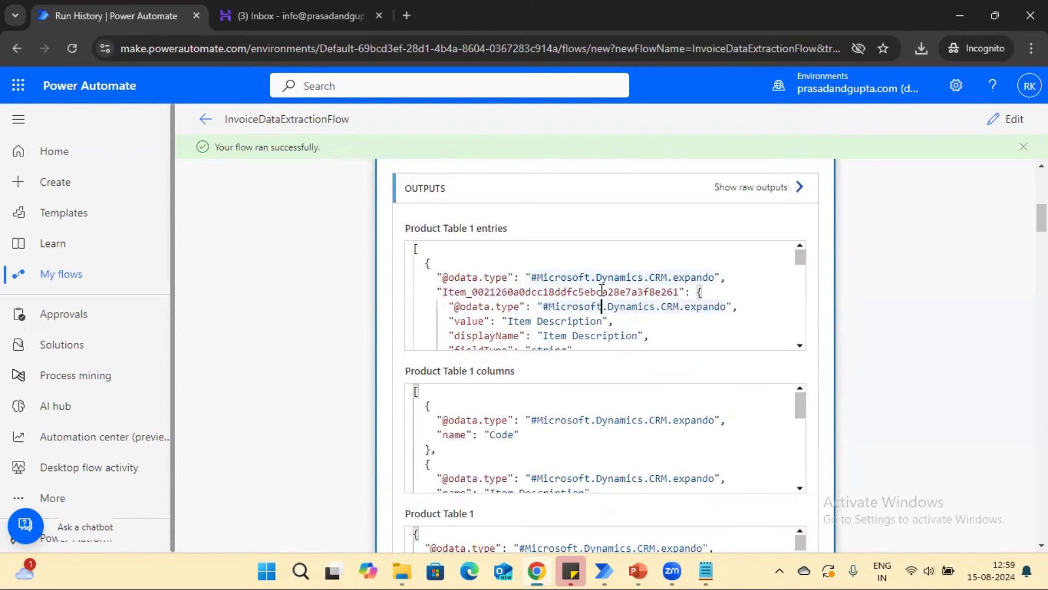
pyautogui.press('Down')
pyautogui.press('Down')
pyautogui.press('Down')
pyautogui.press('Down')
pyautogui.press('Down')
pyautogui.press('Down')
pyautogui.press('Down')
pyautogui.press('Down')
pyautogui.press('Down')
pyautogui.press('Down')
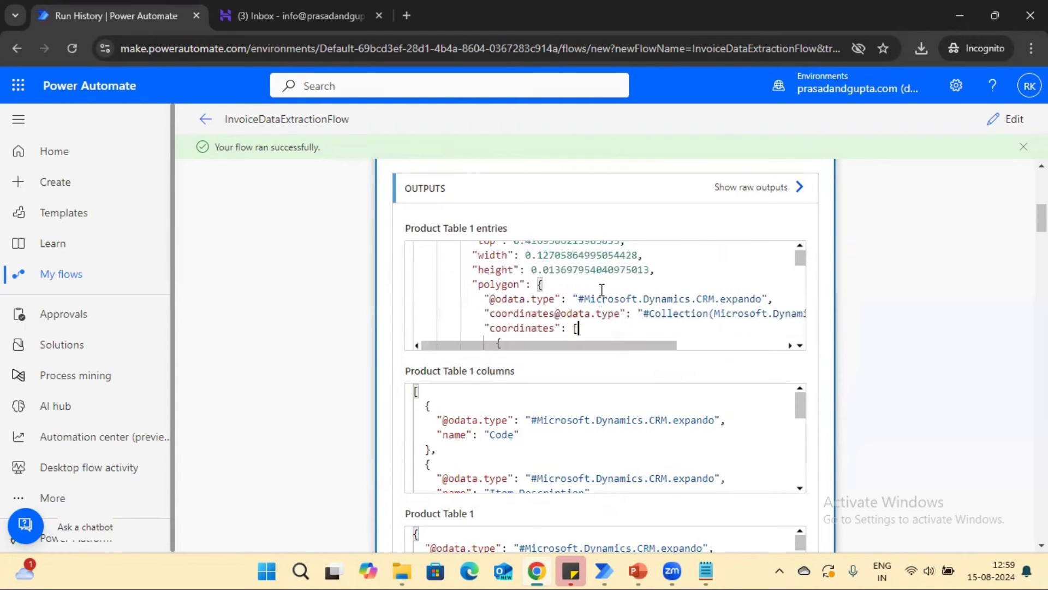
pyautogui.press('Down')
pyautogui.press('Down')
pyautogui.press('Down')
pyautogui.press('Down')
pyautogui.press('Down')
pyautogui.press('Down')
pyautogui.press('Down')
pyautogui.press('Down')
pyautogui.press('Down')
pyautogui.press('Down')
pyautogui.press('Down')
pyautogui.press('Down')
pyautogui.press('Down')
pyautogui.press('Down')
pyautogui.press('Down')
pyautogui.press('Down')
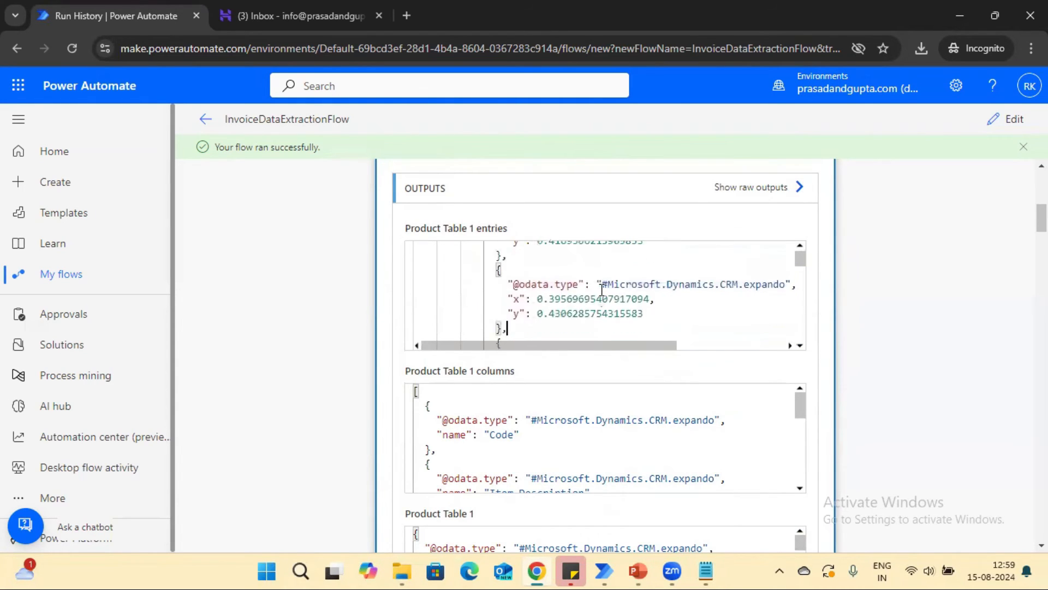
pyautogui.press('Down')
pyautogui.press('Down')
pyautogui.press('Down')
pyautogui.press('Down')
pyautogui.press('Down')
pyautogui.press('Down')
pyautogui.press('Down')
pyautogui.press('Down')
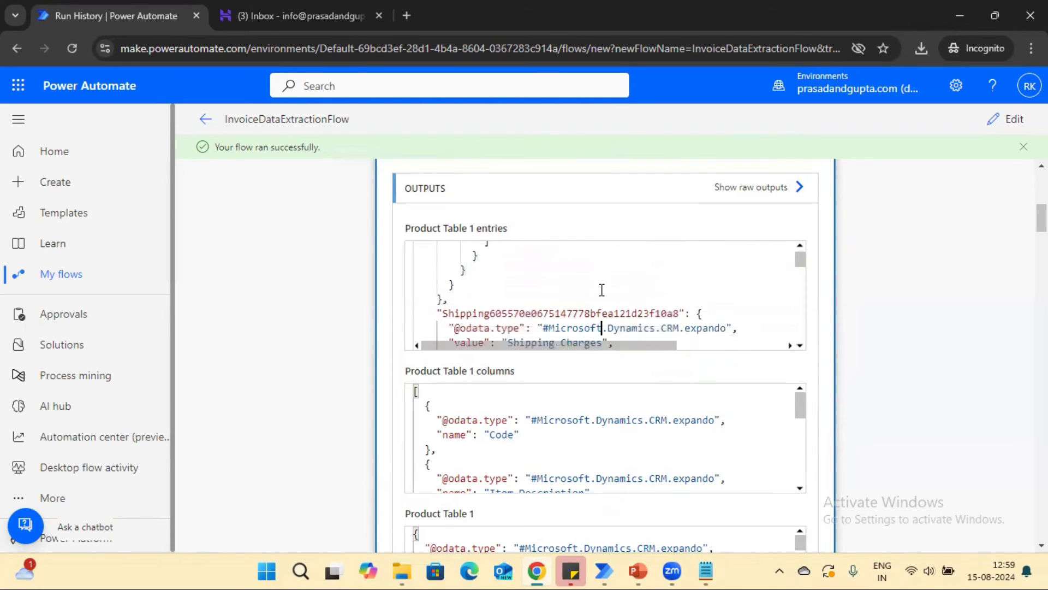
pyautogui.press('Down')
pyautogui.press('Down')
pyautogui.press('Down')
pyautogui.press('Down')
pyautogui.press('Down')
pyautogui.press('Down')
pyautogui.press('Down')
pyautogui.press('Down')
pyautogui.press('Down')
pyautogui.press('Down')
pyautogui.press('Down')
pyautogui.press('Down')
pyautogui.press('Down')
pyautogui.press('Down')
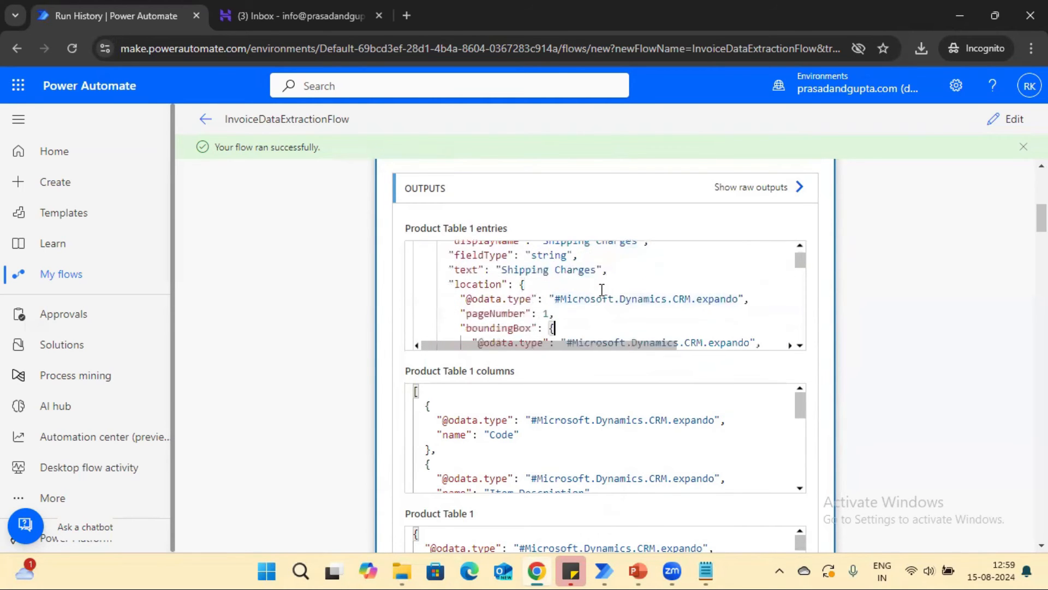
pyautogui.press('Down')
pyautogui.press('Down')
pyautogui.press('Down')
pyautogui.press('Down')
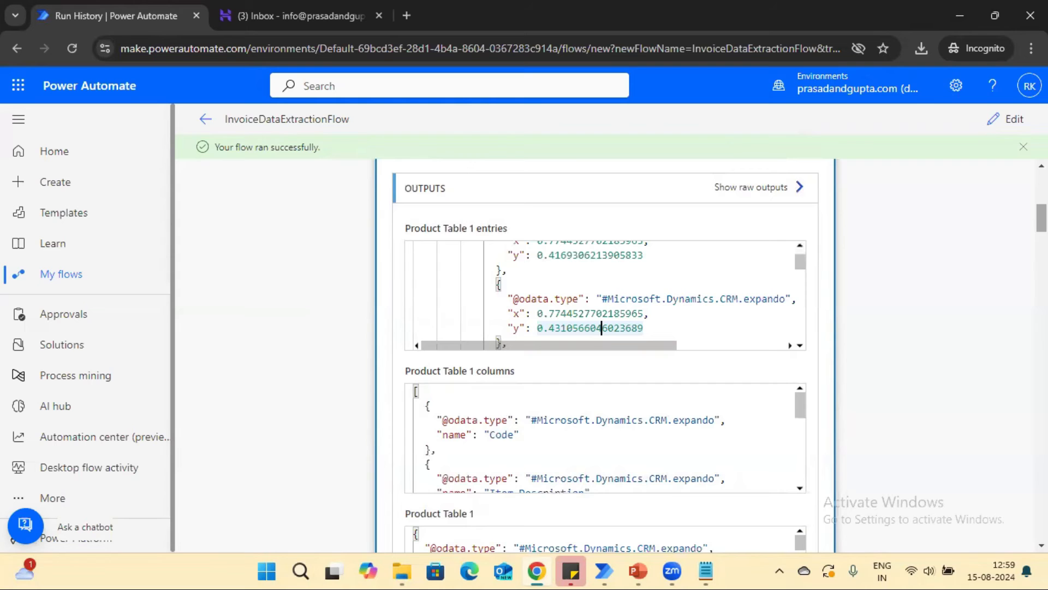
pyautogui.scroll(2, 920, 267)
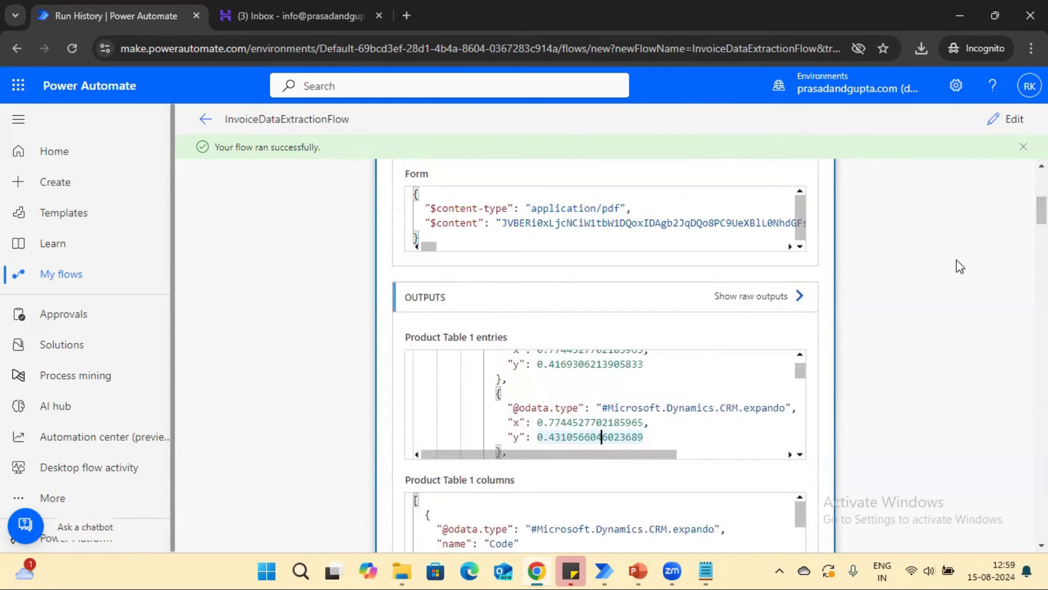
pyautogui.moveTo(1042, 210); pyautogui.dragTo(1042, 191)
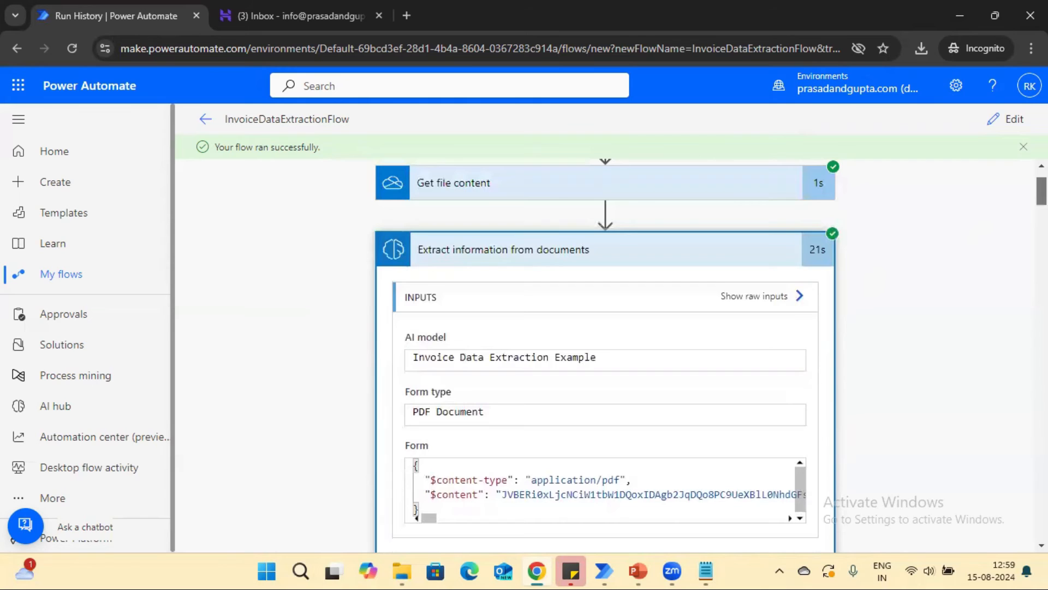
# Step: Return to editing the flow and start a new step with the Excel Online (OneDrive) connector after the extraction action
pyautogui.click(1007, 125)
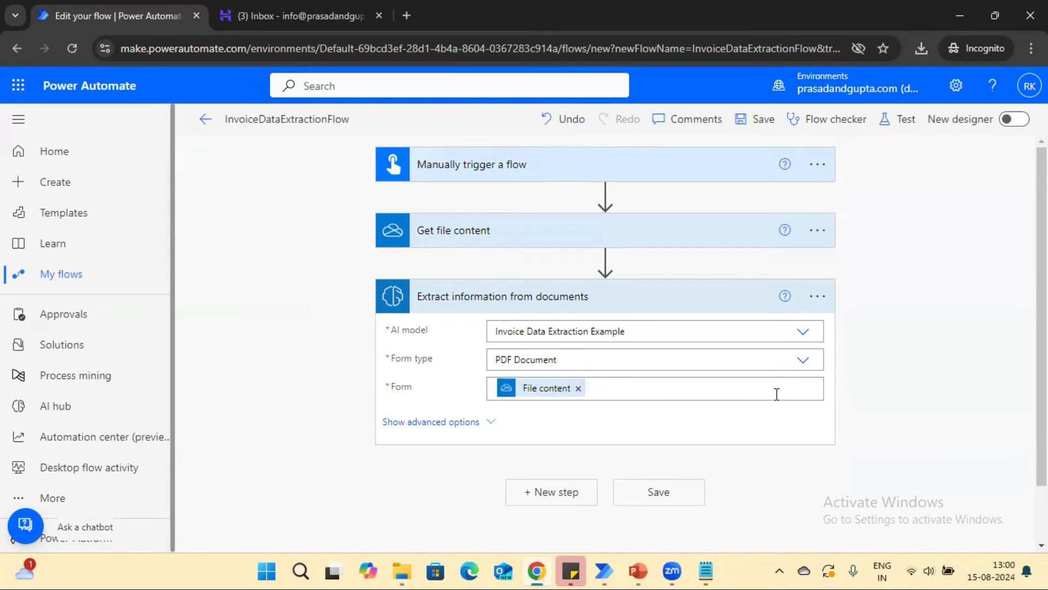
pyautogui.click(574, 503)
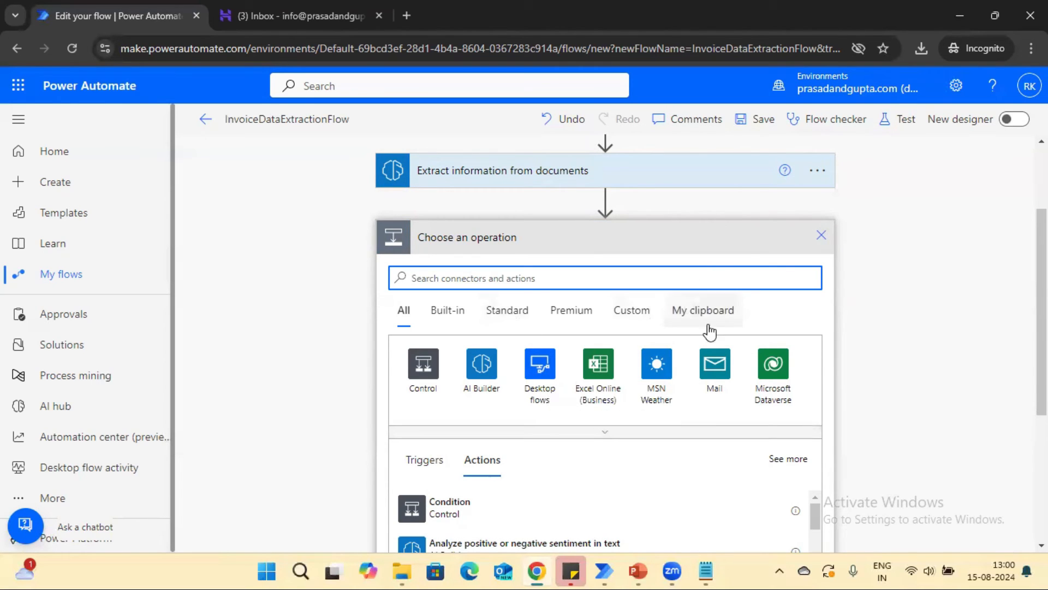
pyautogui.scroll(-1, 605, 383)
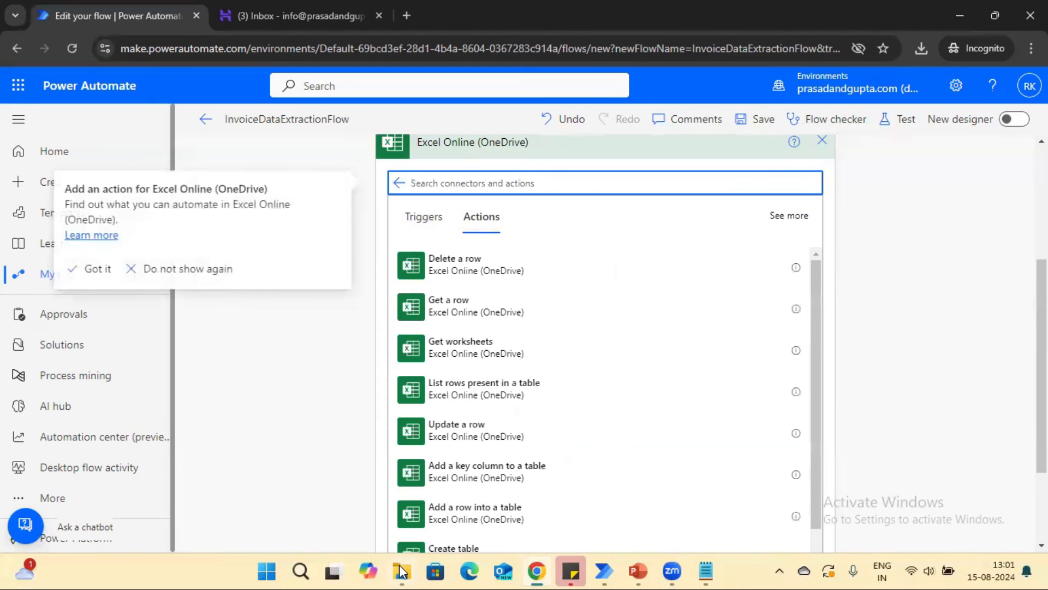
# Step: Switch to File Explorer and check the Output subfolder of AI Builder for the output workbook, then return to the flow
pyautogui.click(401, 571)
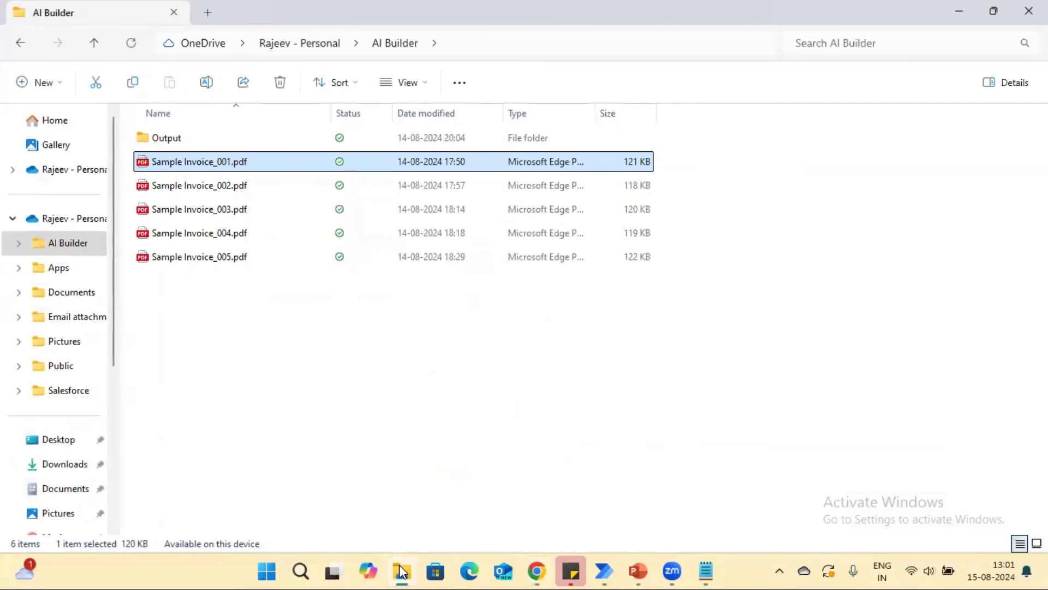
pyautogui.click(176, 141)
pyautogui.doubleClick(176, 141)
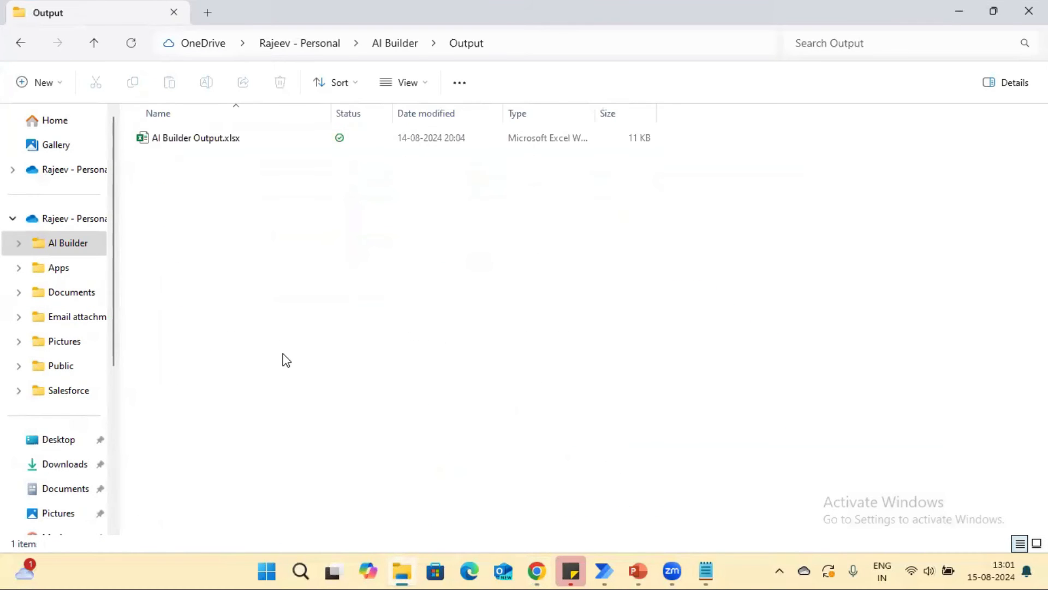
pyautogui.click(955, 11)
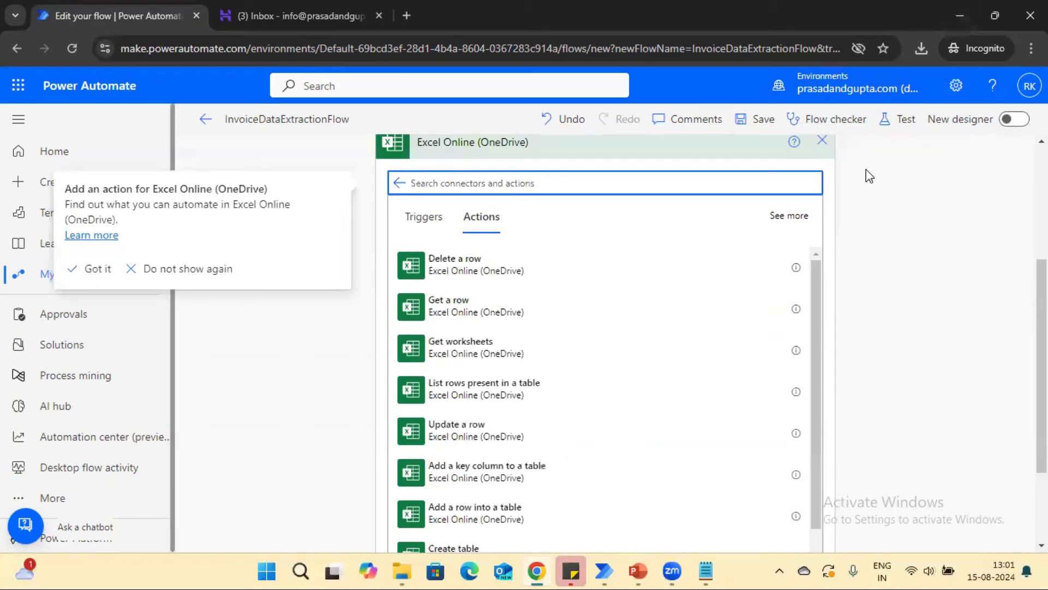
# Step: Add the Add a row into a table action and set its file to AI Builder Output.xlsx from the AI Builder/Output folder
pyautogui.moveTo(820, 330); pyautogui.dragTo(820, 396)
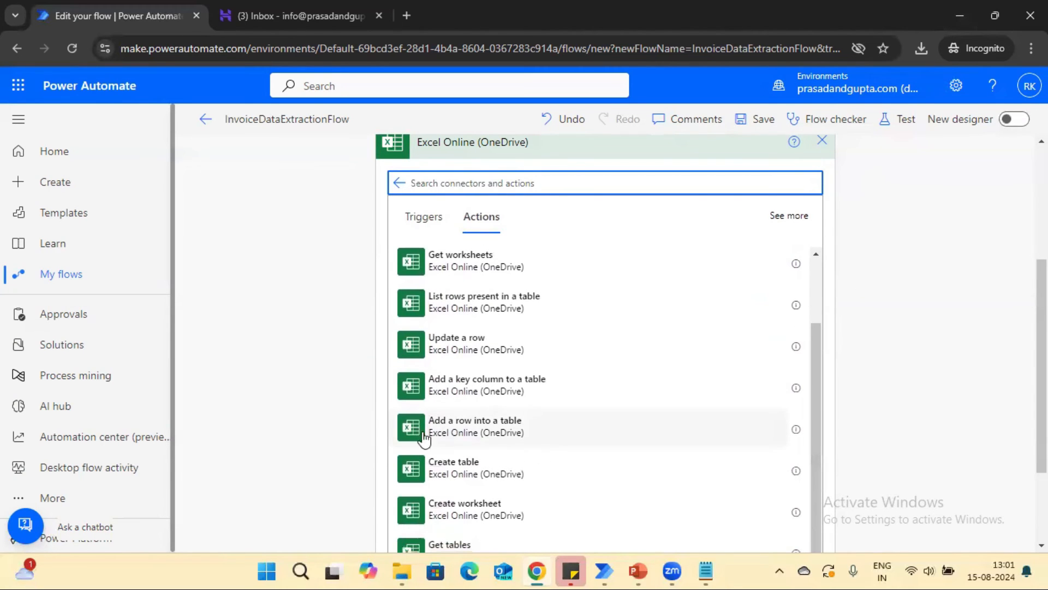
pyautogui.click(475, 437)
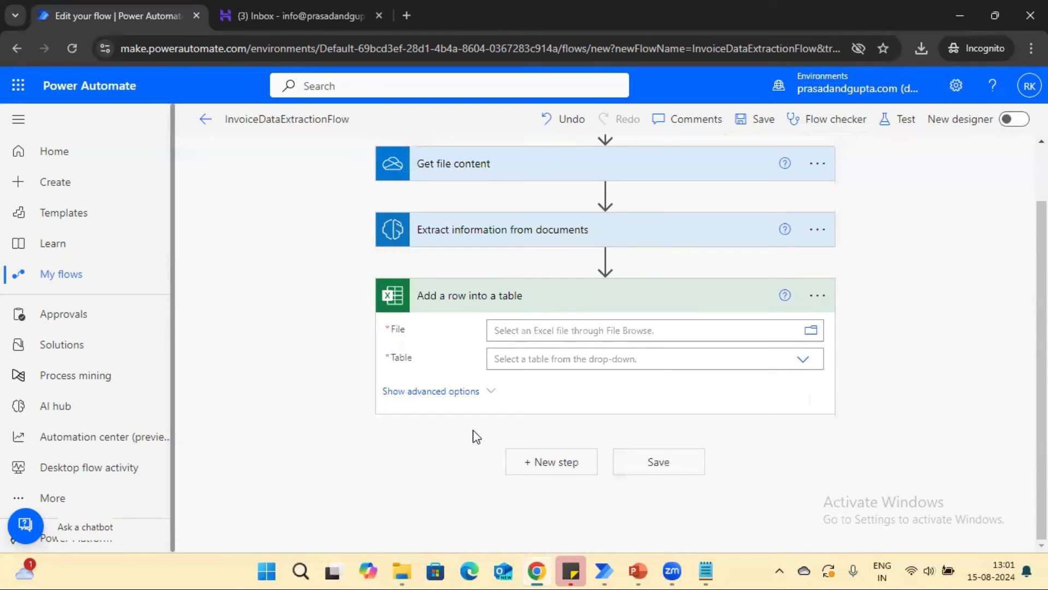
pyautogui.click(811, 332)
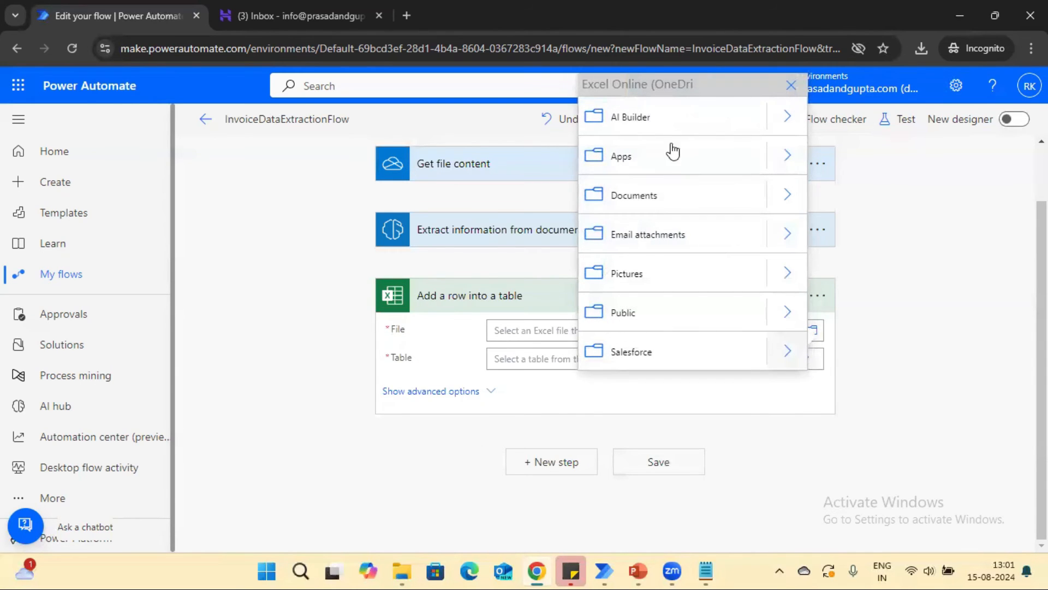
pyautogui.click(786, 116)
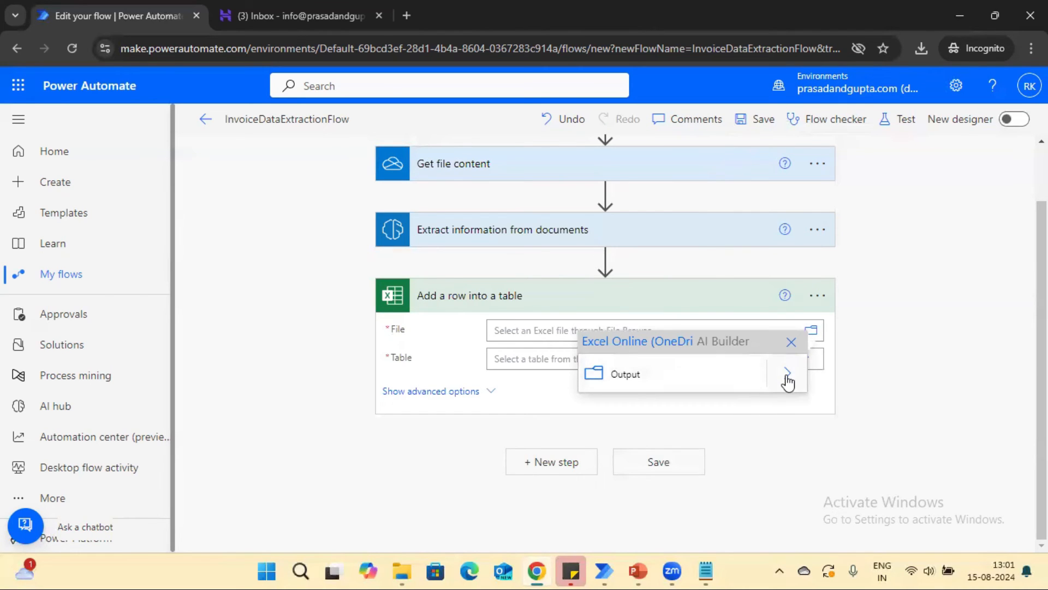
pyautogui.click(788, 377)
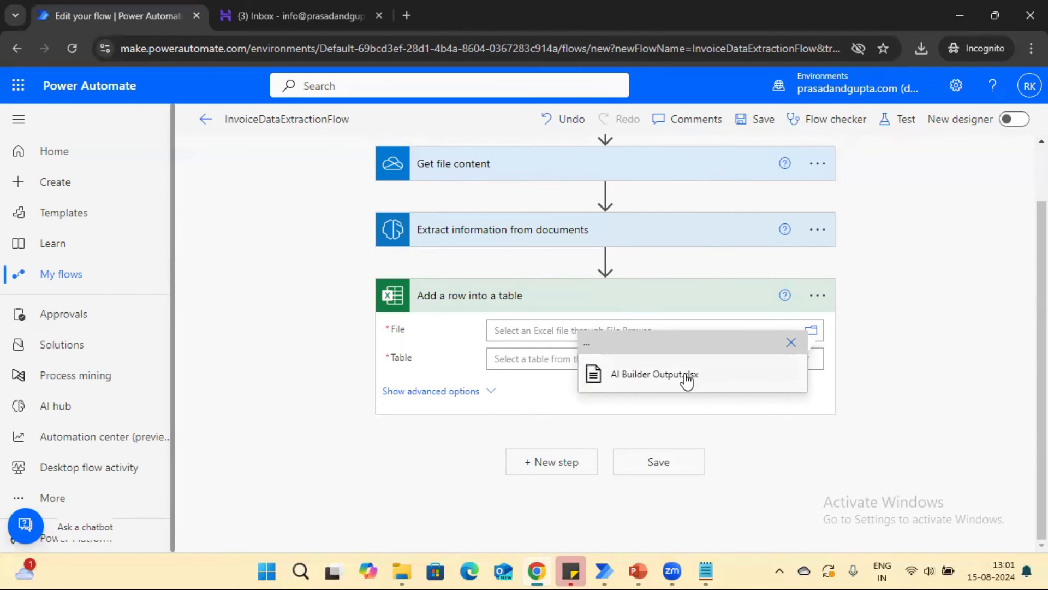
pyautogui.click(687, 379)
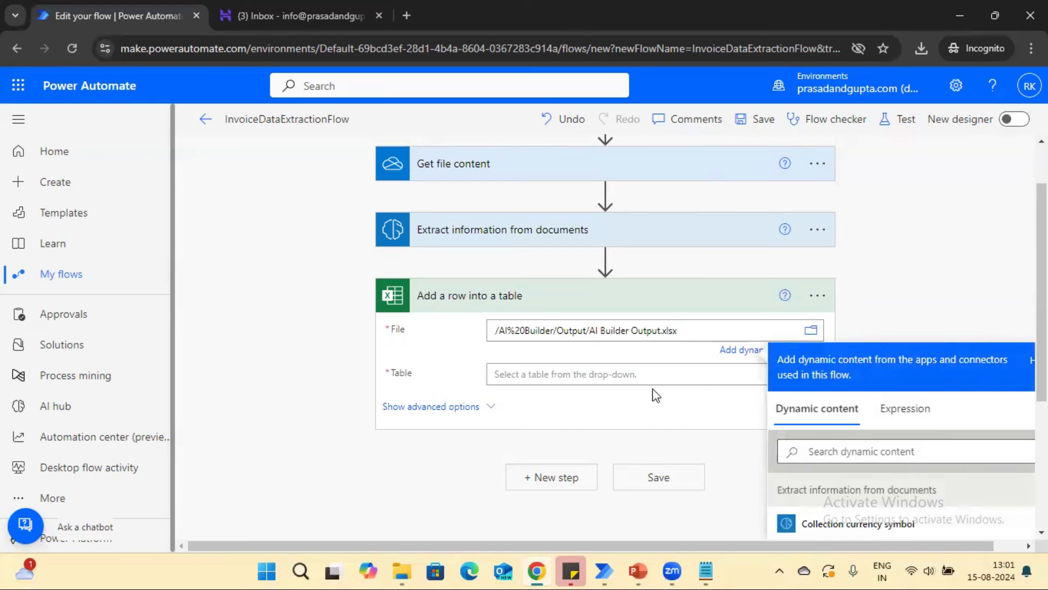
# Step: Set the table of the Add a row into a table action to Table1
pyautogui.moveTo(1041, 290); pyautogui.dragTo(1042, 346)
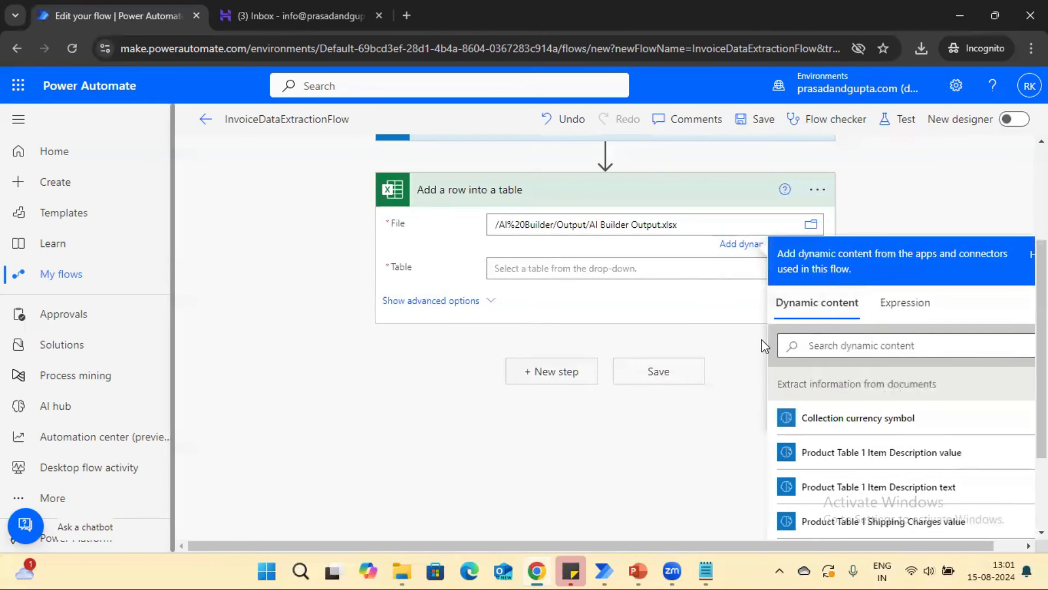
pyautogui.click(684, 322)
pyautogui.click(804, 362)
pyautogui.click(805, 382)
pyautogui.scroll(-1, 811, 339)
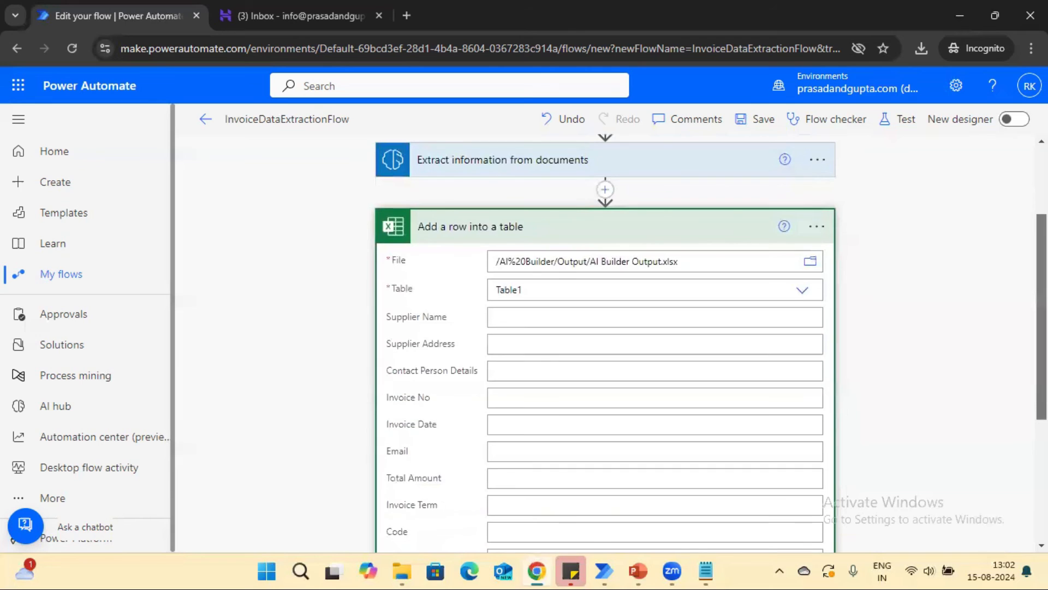
pyautogui.scroll(-1, 709, 343)
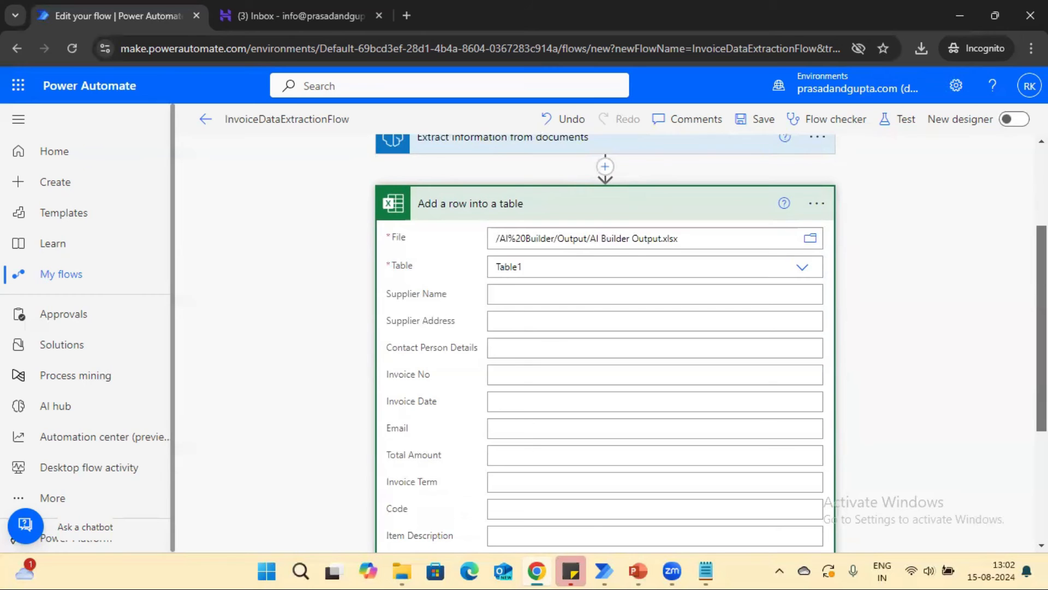
# Step: Fill the Supplier Name column of the Add a row into a table action with the Supplier Name text dynamic content
pyautogui.click(575, 294)
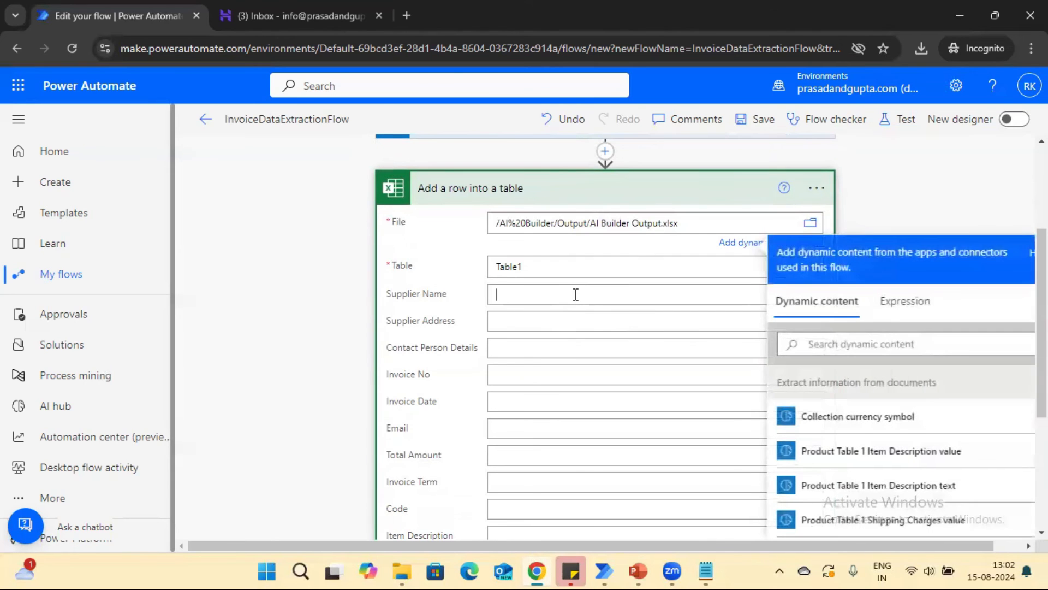
pyautogui.scroll(-1, 605, 338)
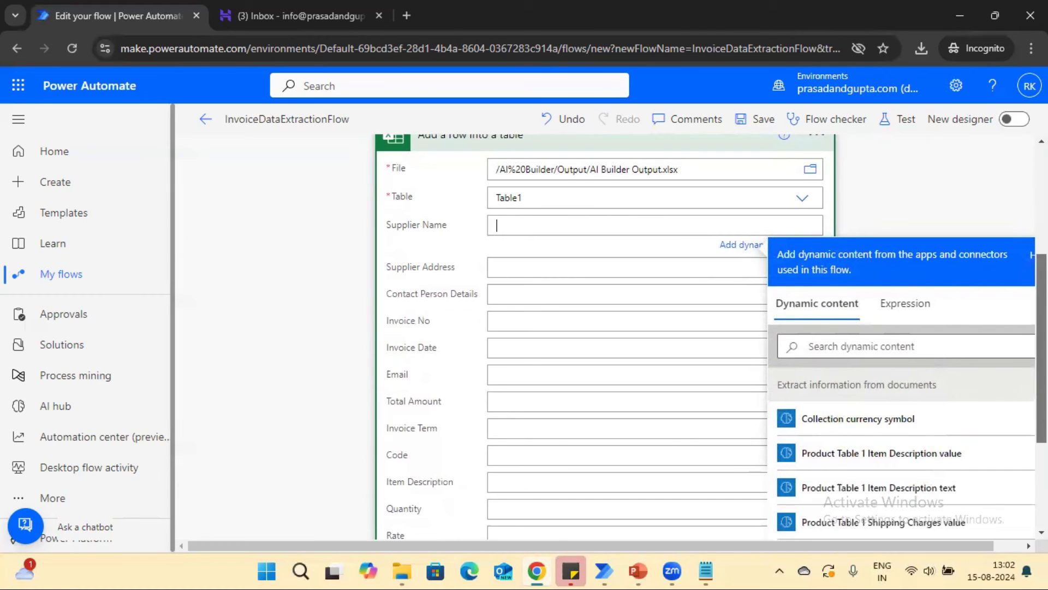
pyautogui.click(872, 348)
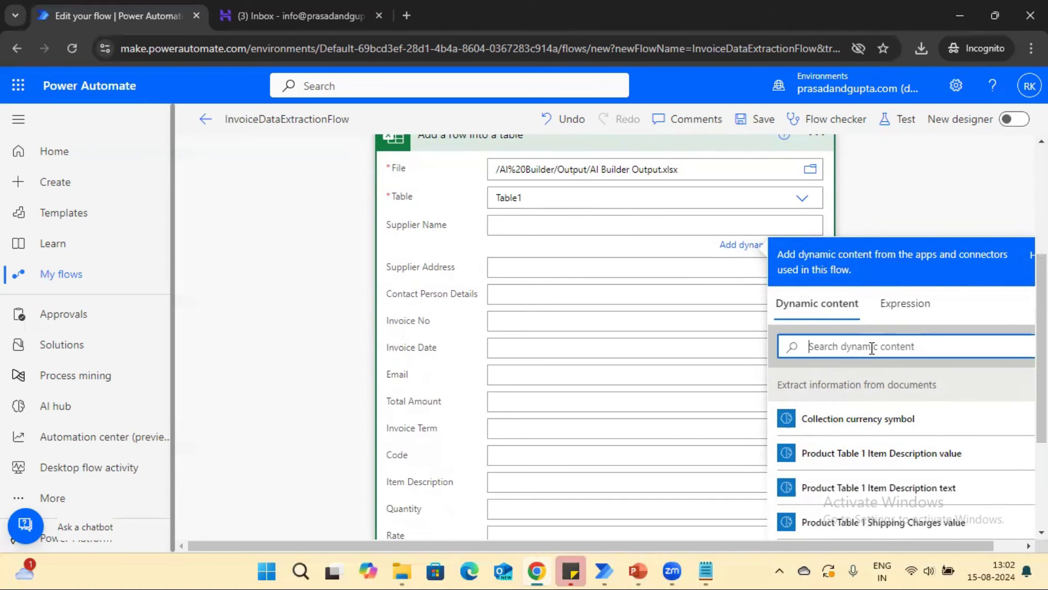
pyautogui.write('supp')
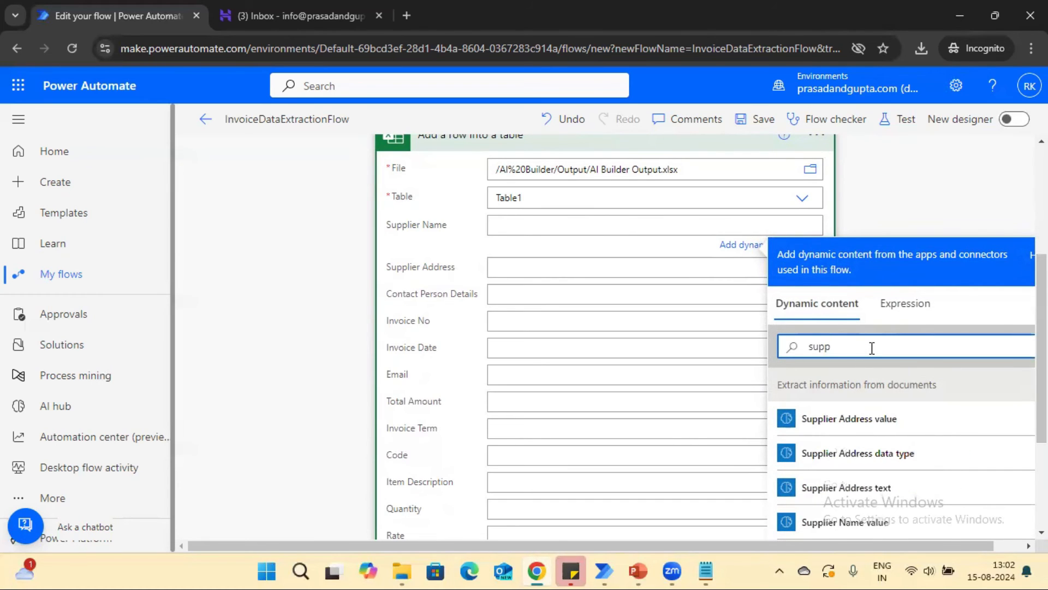
pyautogui.scroll(-3, 872, 348)
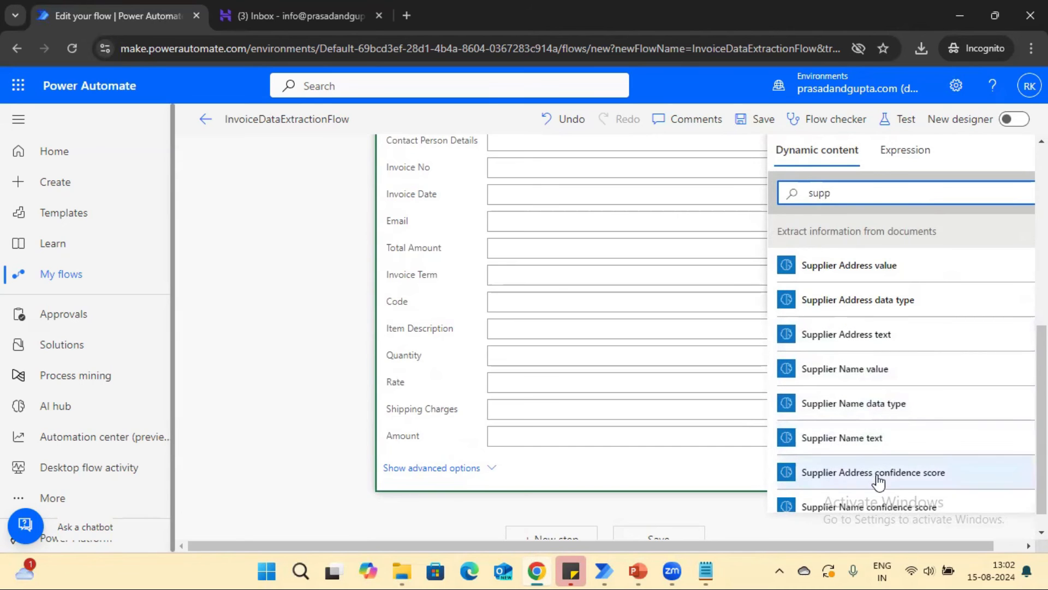
pyautogui.scroll(-1, 710, 338)
pyautogui.scroll(1, 709, 338)
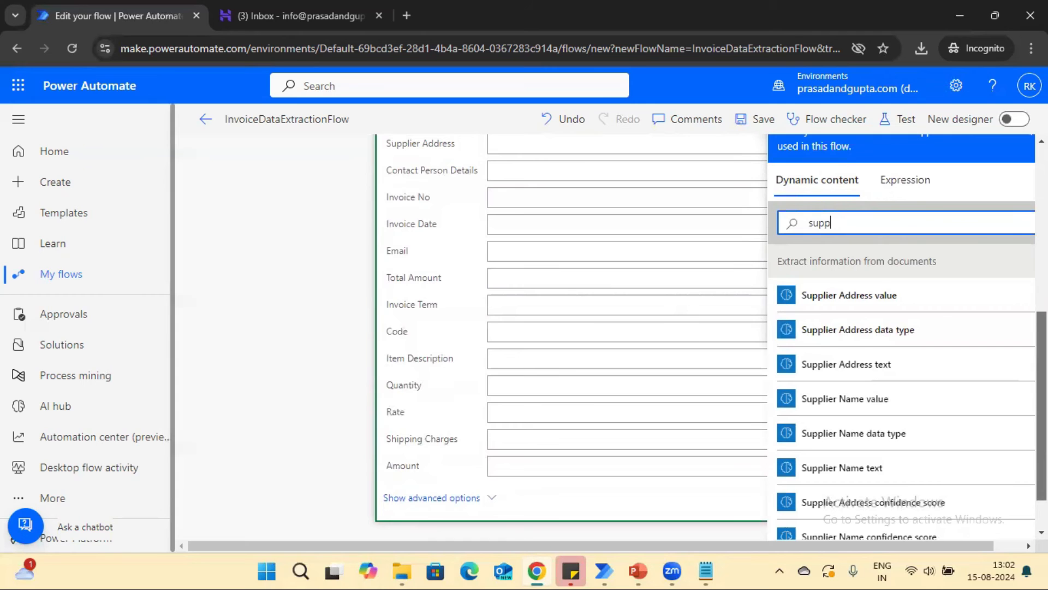
pyautogui.click(884, 472)
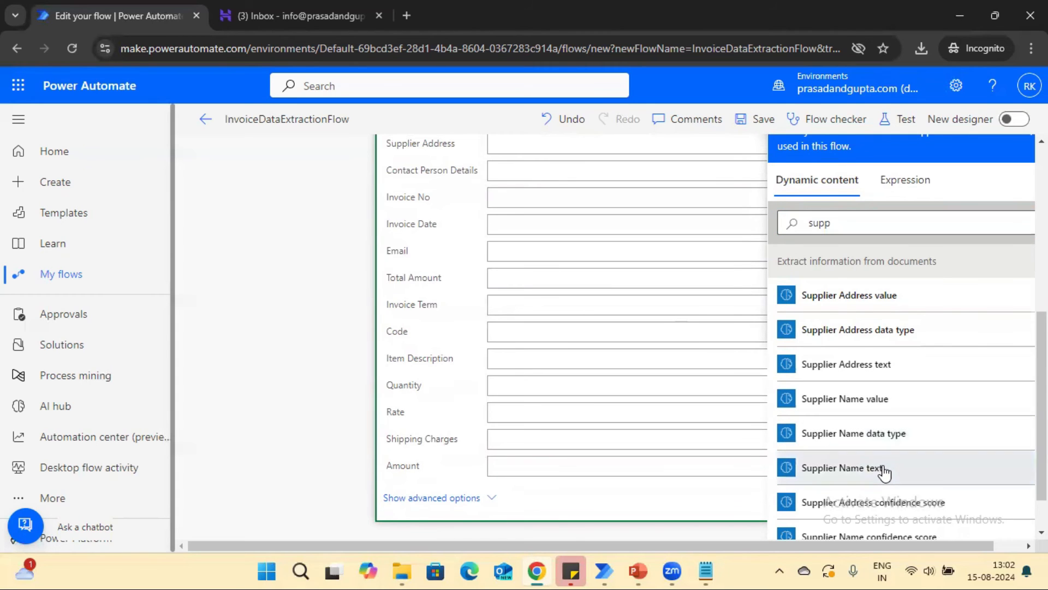
# Step: Fill the Supplier Address column with the Supplier Address text dynamic content from the document extraction
pyautogui.click(545, 144)
pyautogui.click(862, 263)
pyautogui.write('supp')
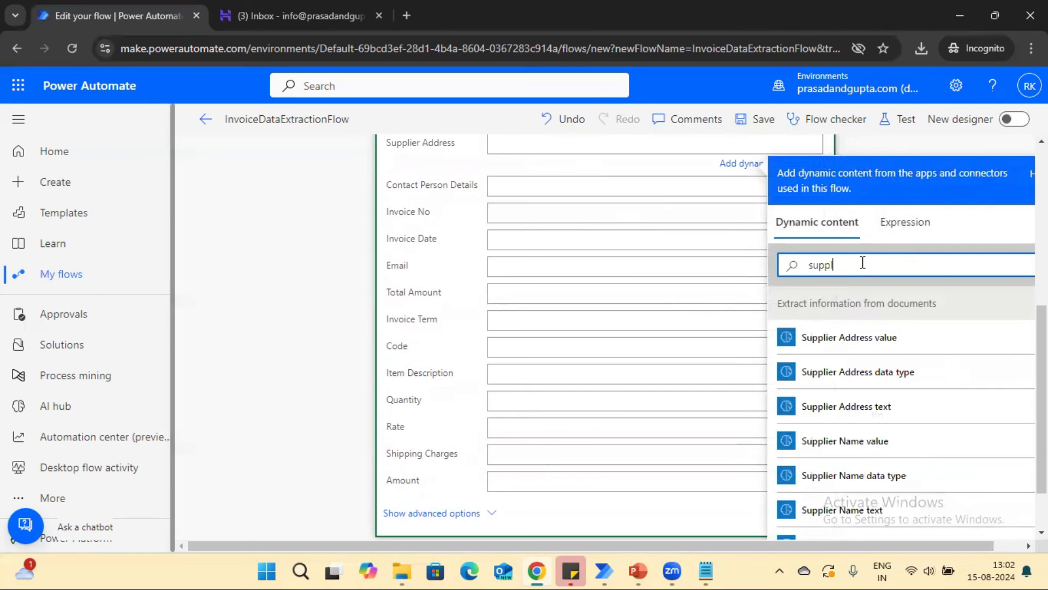
pyautogui.click(871, 415)
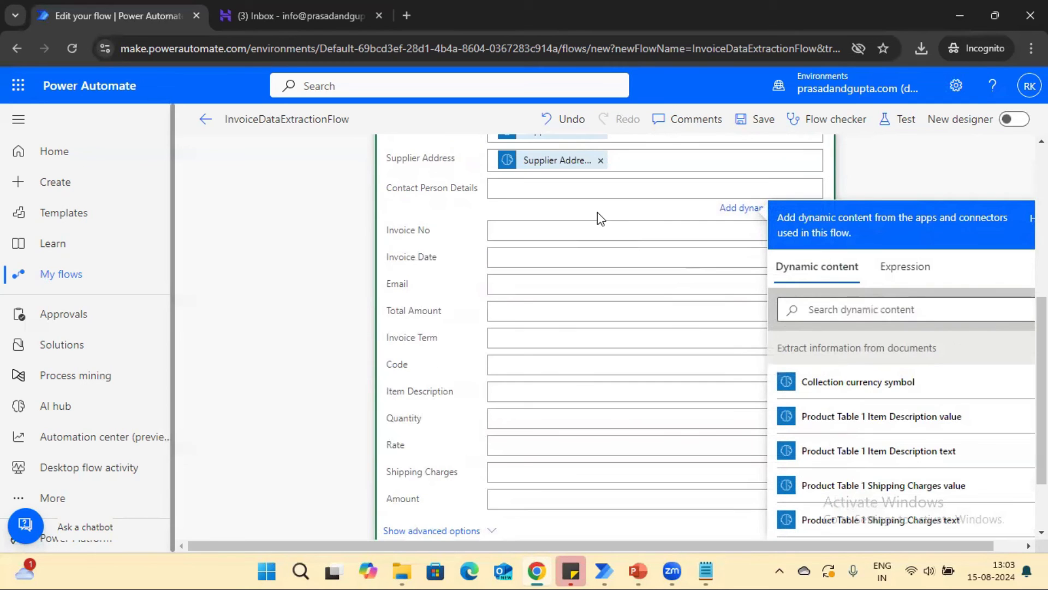
# Step: Fill Contact Person Details and Invoice No with the matching contact person and invoice number outputs of the document extraction
pyautogui.click(833, 310)
pyautogui.write('Conta')
pyautogui.click(907, 452)
pyautogui.click(833, 353)
pyautogui.write('Invoice')
pyautogui.click(848, 427)
# Step: Fill the Invoice Date column with the Invoice Date text dynamic content
pyautogui.click(548, 279)
pyautogui.click(845, 399)
pyautogui.write('Invoice Date')
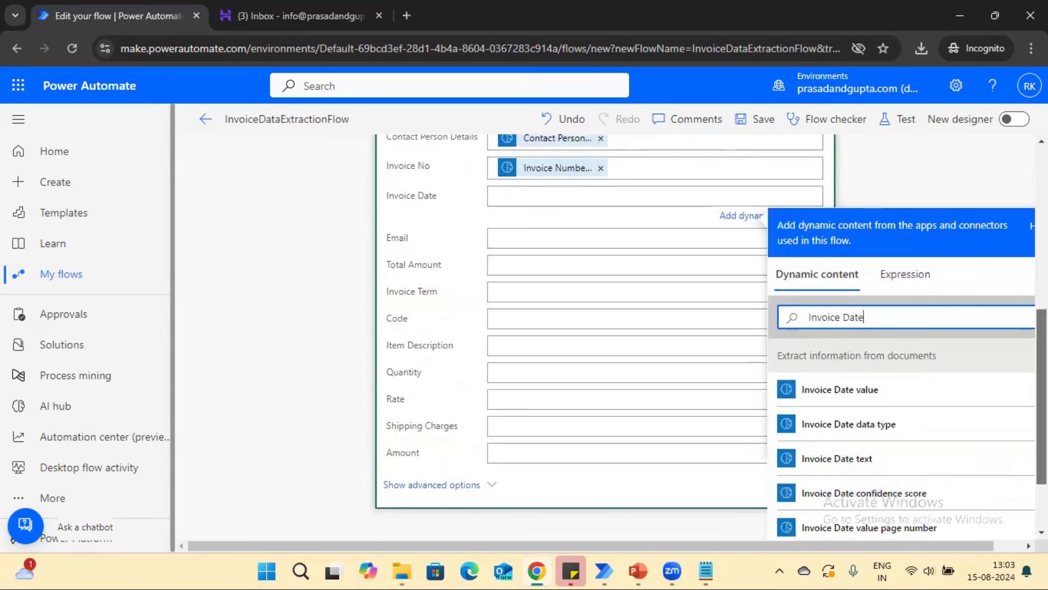
pyautogui.scroll(-3, 852, 404)
pyautogui.click(861, 409)
# Step: Fill the Email column with the Email text dynamic content
pyautogui.click(546, 186)
pyautogui.click(819, 304)
pyautogui.write('email')
pyautogui.click(830, 445)
# Step: Leave Total Amount and Invoice Term empty and fill the Code column with the Product Table 1 Code text dynamic content
pyautogui.click(507, 233)
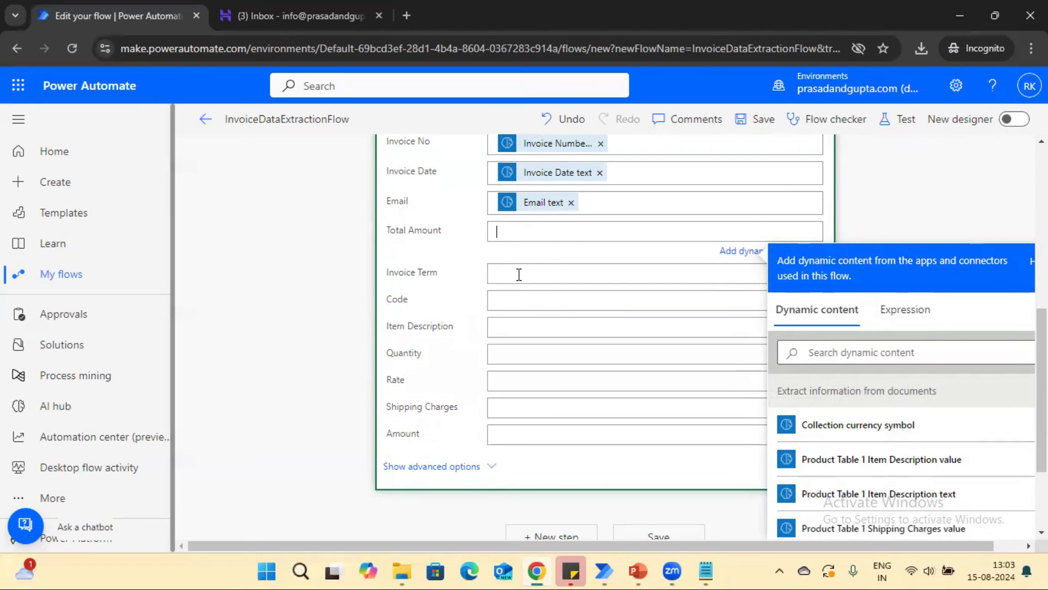
pyautogui.click(511, 306)
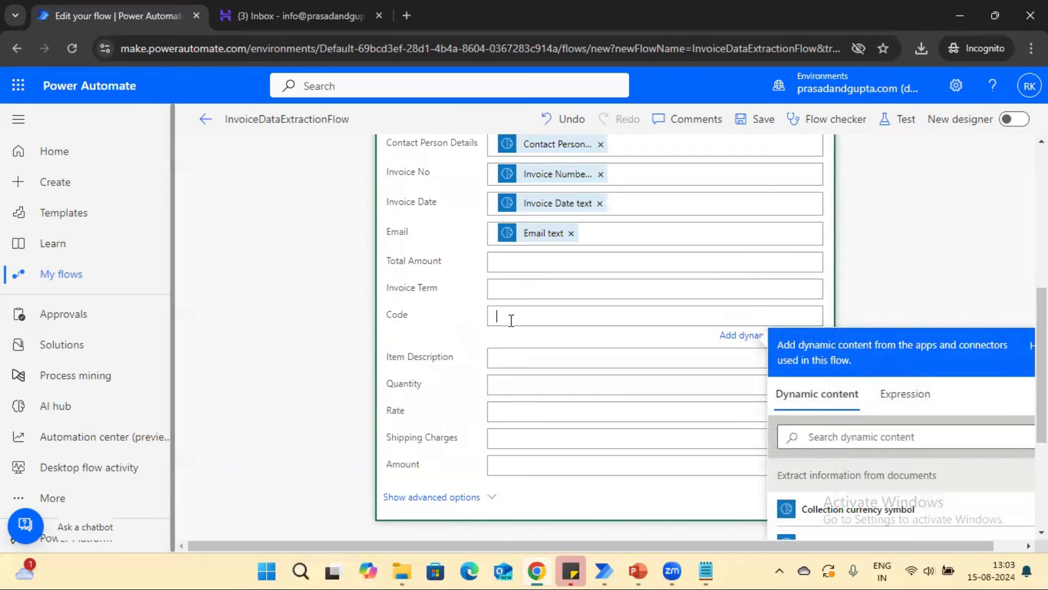
pyautogui.scroll(-1, 710, 336)
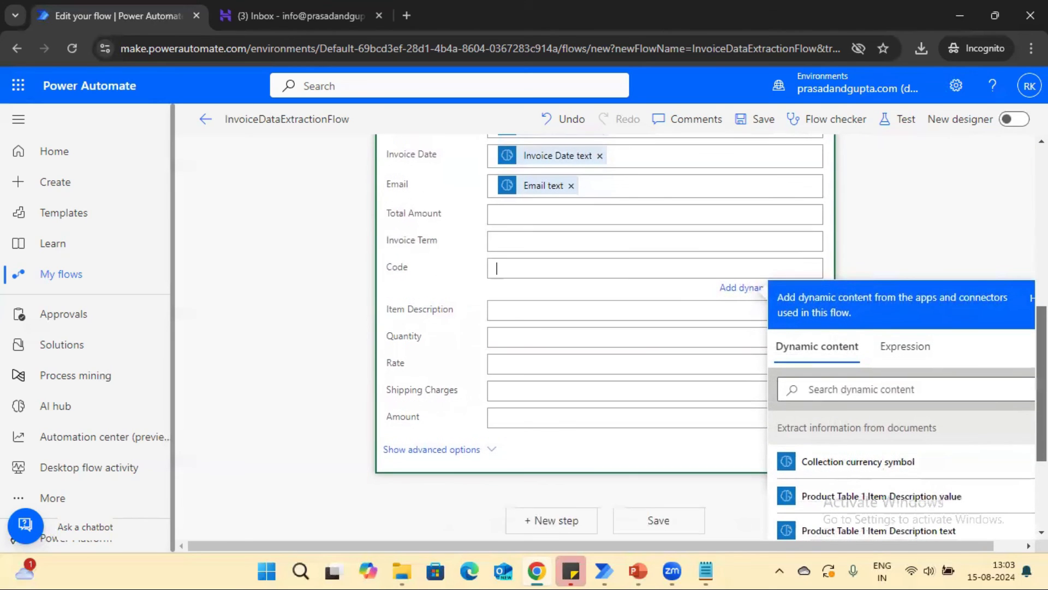
pyautogui.click(896, 379)
pyautogui.write('table')
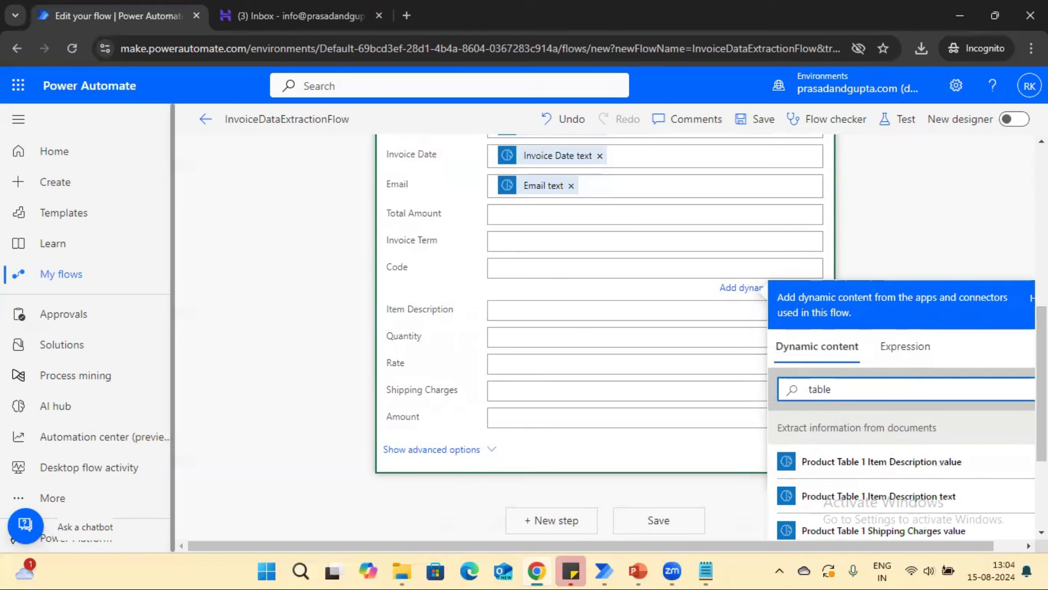
pyautogui.scroll(-2, 710, 337)
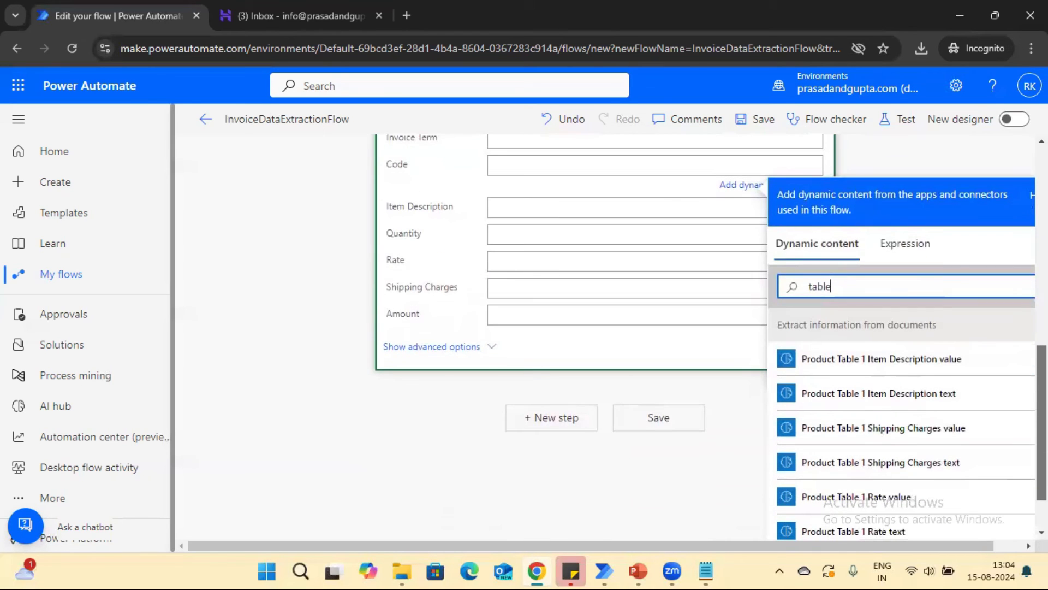
pyautogui.scroll(2, 710, 336)
pyautogui.scroll(-1, 710, 336)
pyautogui.scroll(-2, 710, 336)
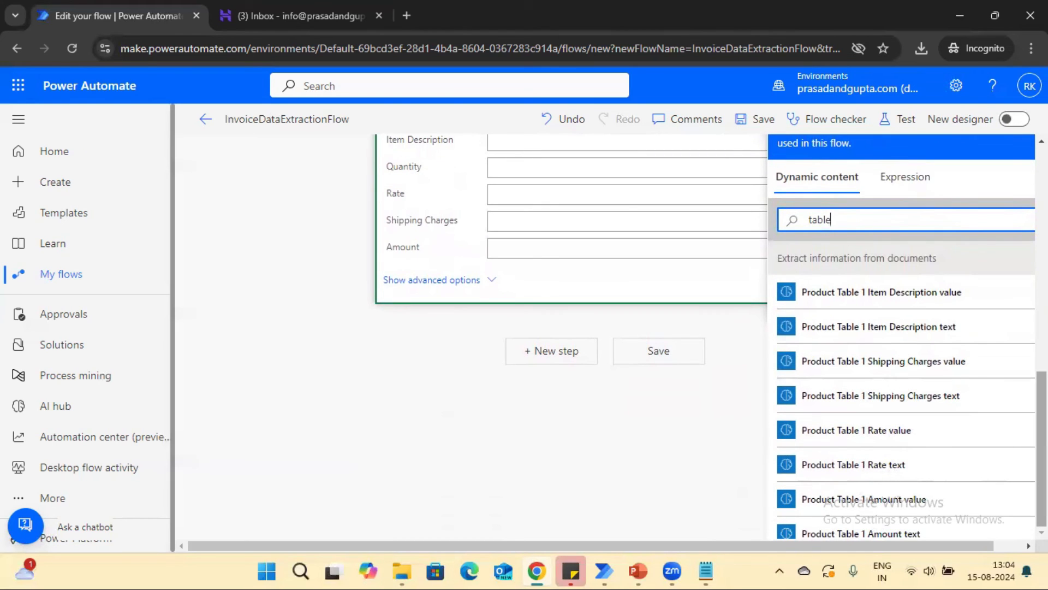
pyautogui.hotkey('ctrl', 'a')
pyautogui.write('code')
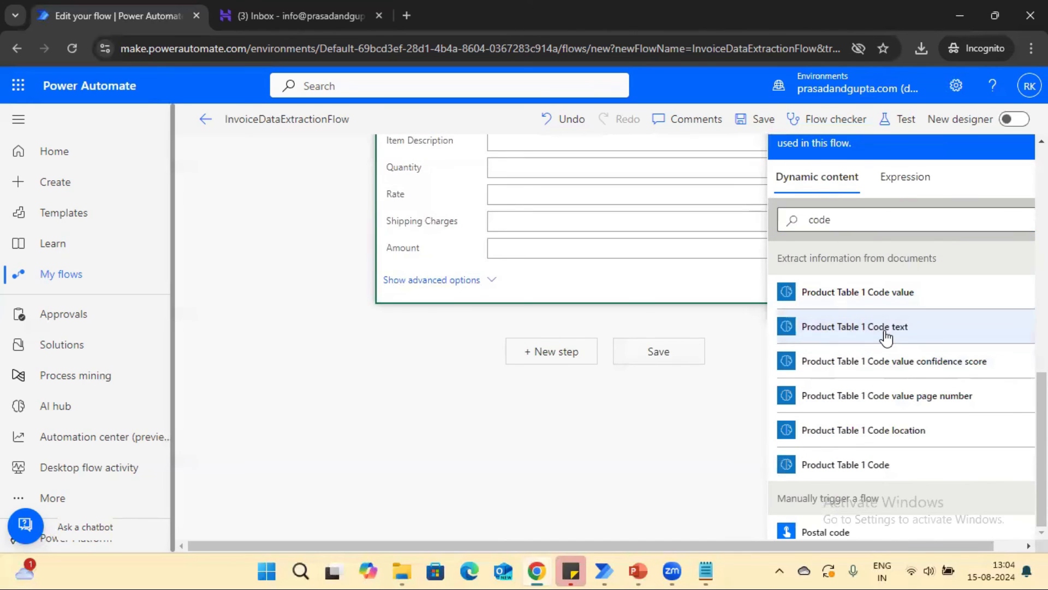
pyautogui.click(882, 338)
# Step: Fill the Item Description column with the item description output of Product Table 1
pyautogui.click(683, 379)
pyautogui.scroll(-5, 600, 382)
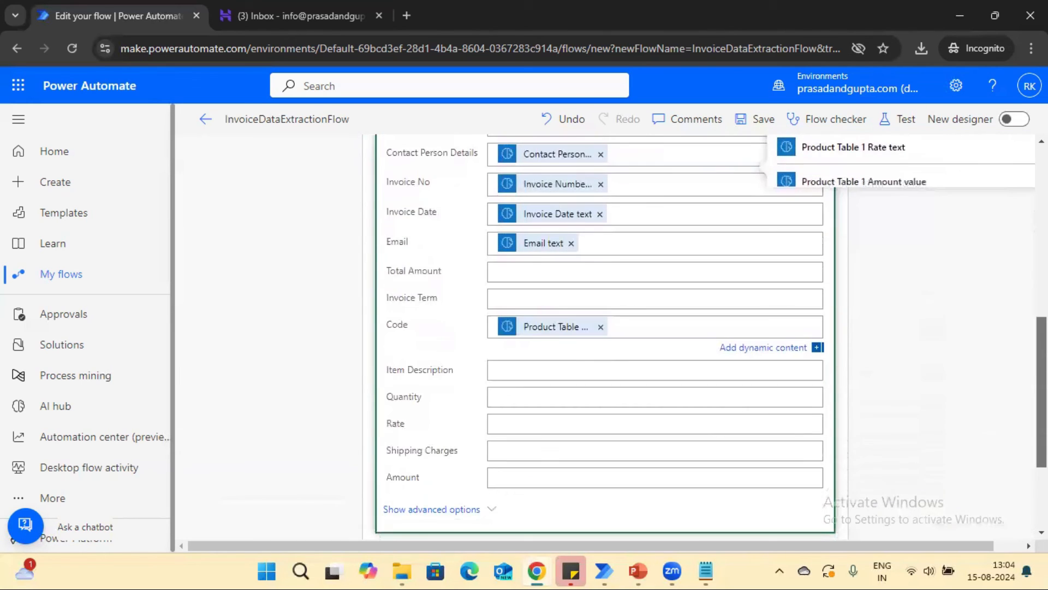
pyautogui.click(682, 370)
pyautogui.write('item des')
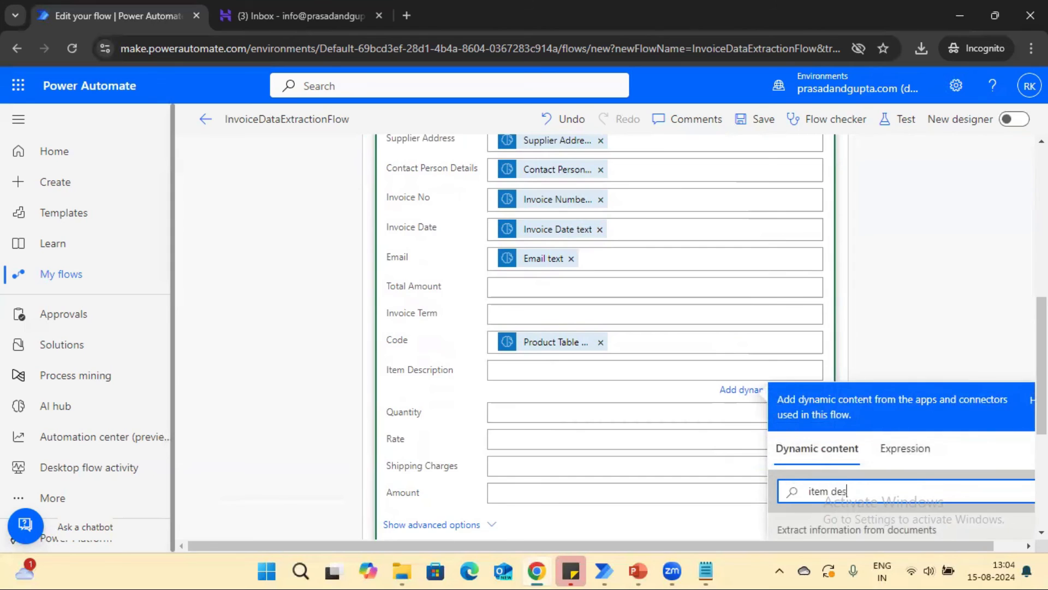
pyautogui.scroll(2, 559, 274)
# Step: Fill the Quantity column with the matching quantity output of the extracted product table
pyautogui.click(560, 274)
pyautogui.click(853, 397)
pyautogui.write('Quan')
pyautogui.scroll(-3, 849, 398)
pyautogui.click(850, 363)
# Step: Fill the Rate column with the Product Table 1 Rate text dynamic content
pyautogui.click(577, 180)
pyautogui.click(844, 304)
pyautogui.write('rate')
pyautogui.scroll(-1, 845, 305)
pyautogui.click(863, 326)
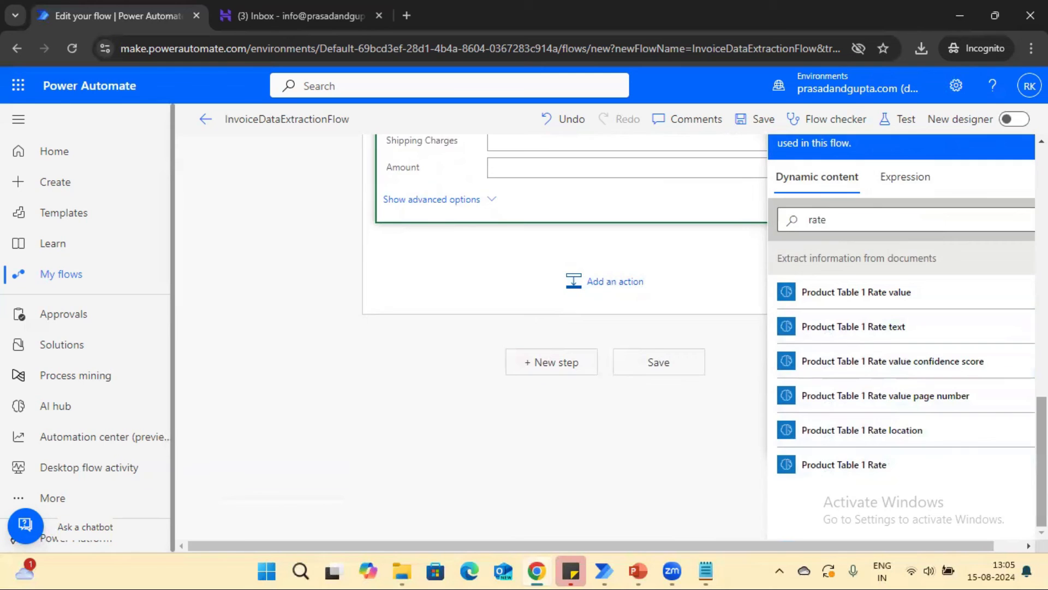
# Step: Fill the Shipping Charges column with the shipping charges output of Product Table 1
pyautogui.moveTo(1042, 437); pyautogui.dragTo(1041, 369)
pyautogui.click(537, 351)
pyautogui.click(849, 473)
pyautogui.write('shipping')
pyautogui.scroll(-5, 849, 472)
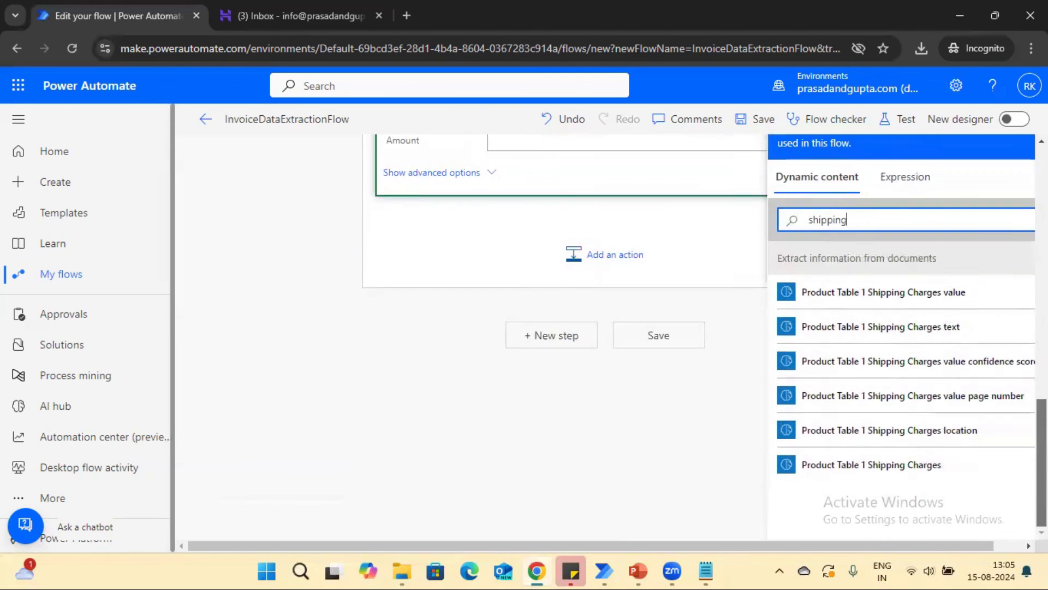
pyautogui.click(873, 355)
# Step: Fill the Amount column with the Product Table 1 Amount value dynamic content
pyautogui.click(525, 281)
pyautogui.click(846, 400)
pyautogui.write('amount')
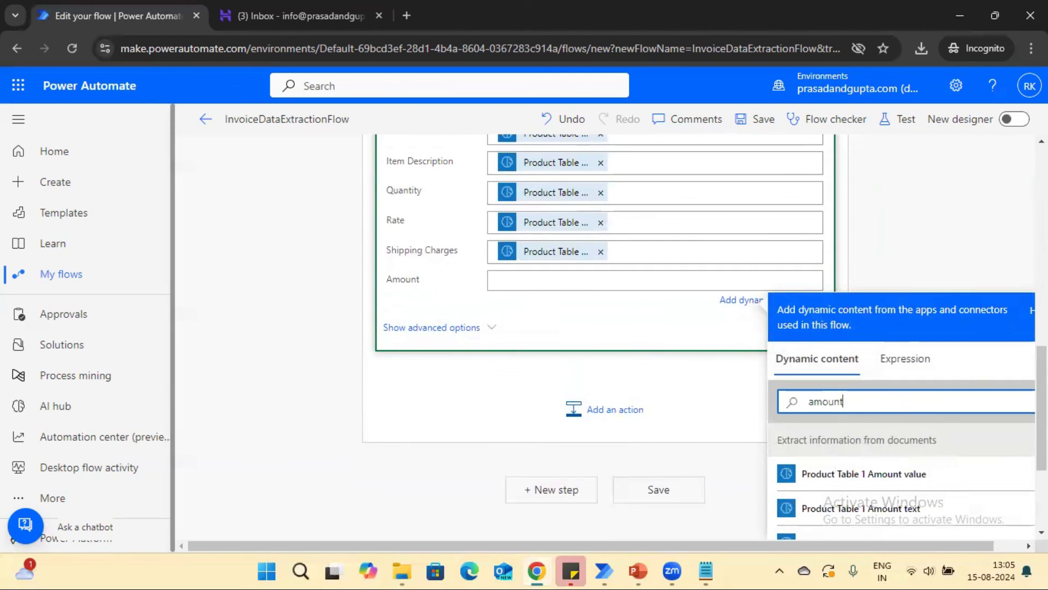
pyautogui.click(862, 476)
# Step: Review the Apply to each loop and its column mappings, and save InvoiceDataExtractionFlow
pyautogui.moveTo(1042, 426); pyautogui.dragTo(1042, 193)
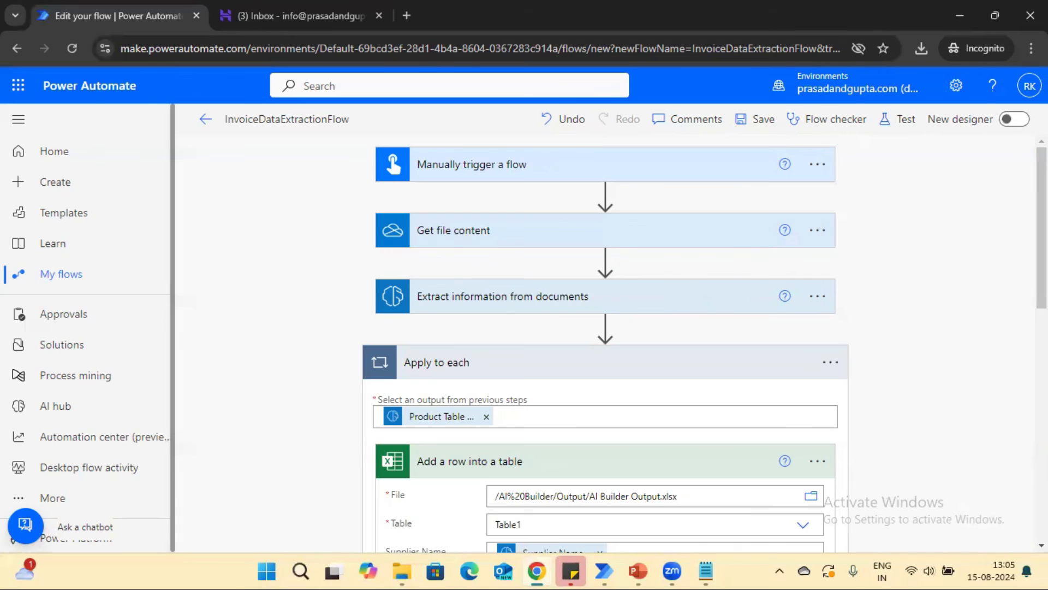
pyautogui.scroll(-2, 950, 273)
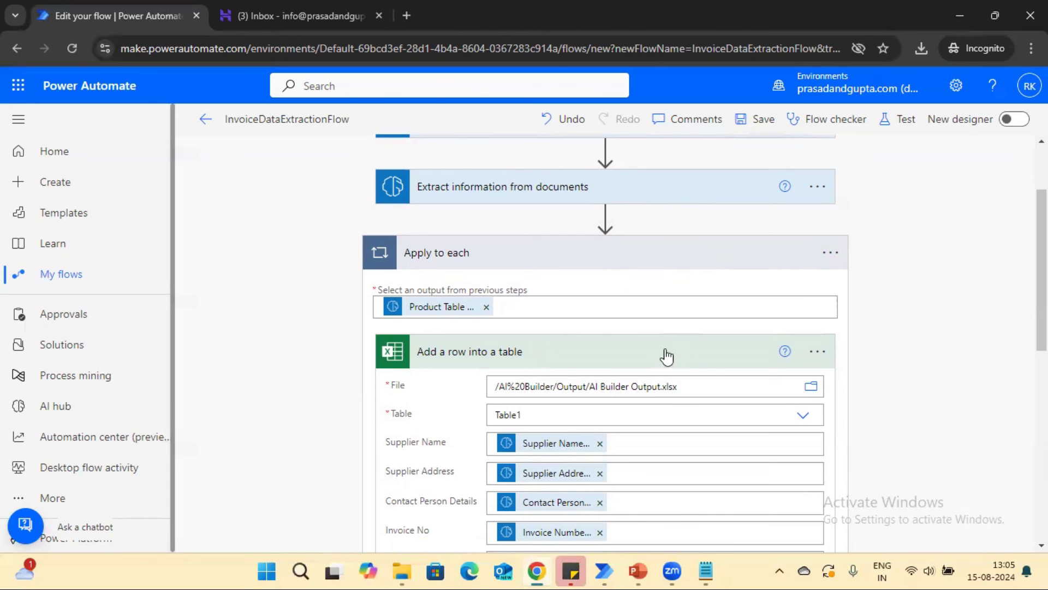
pyautogui.scroll(-9, 605, 343)
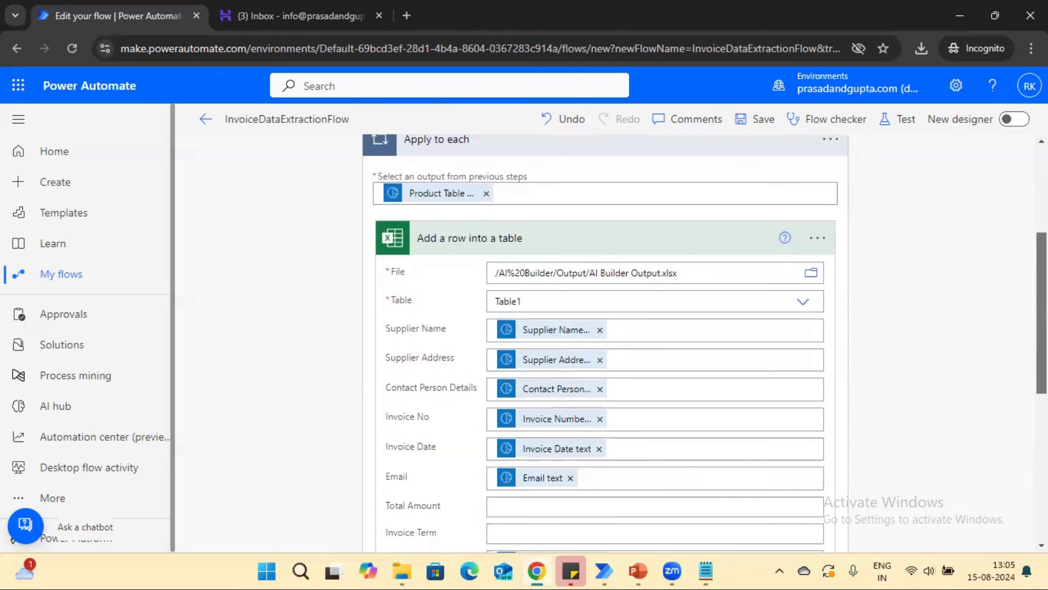
pyautogui.scroll(8, 959, 259)
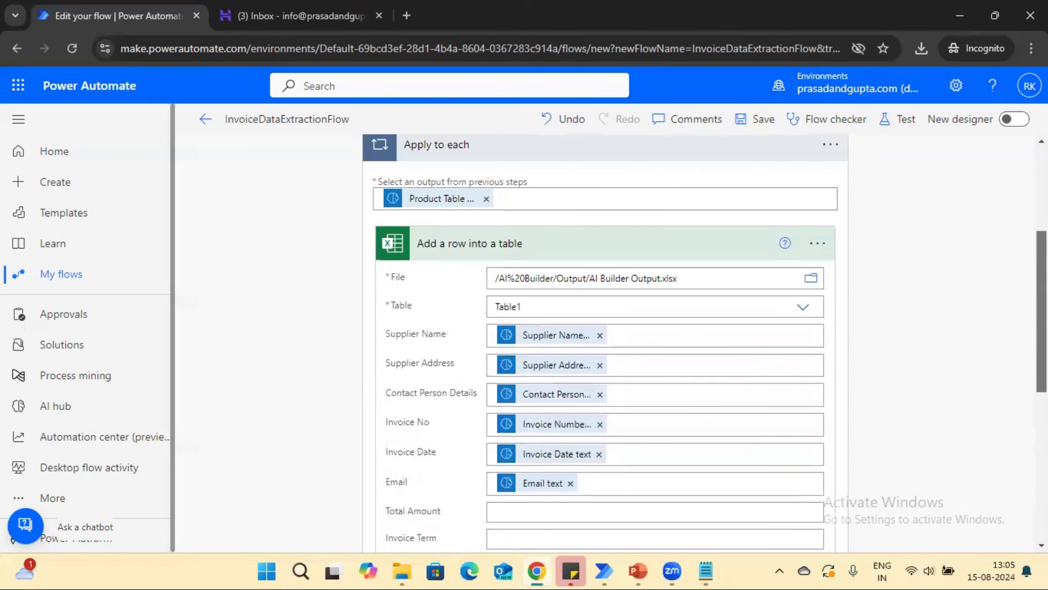
pyautogui.click(764, 121)
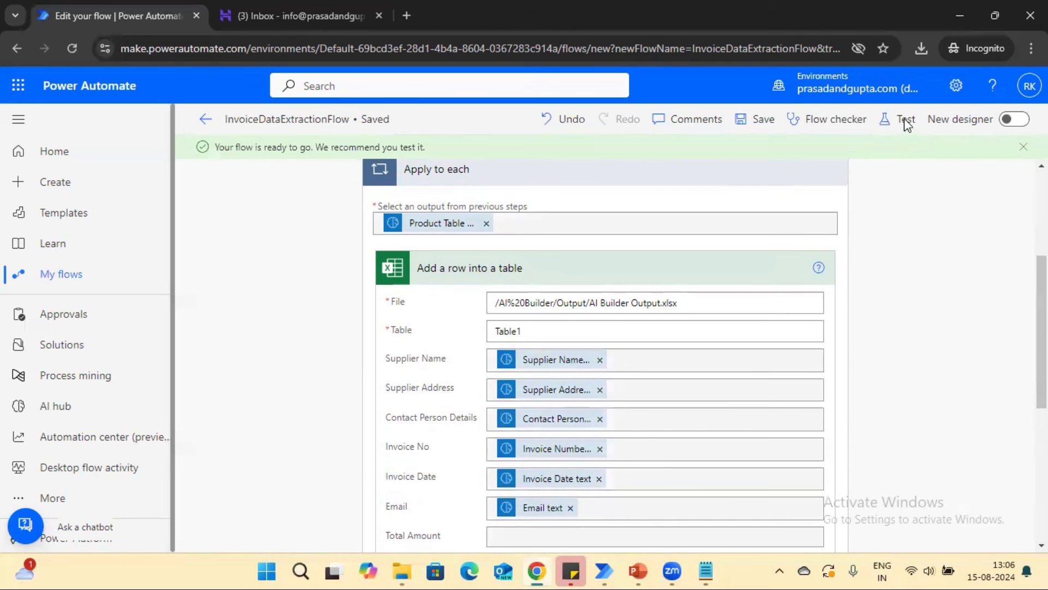
# Step: Run a manual test of InvoiceDataExtractionFlow with the OneDrive and Excel Online (OneDrive) connections and show the run's progress
pyautogui.click(906, 120)
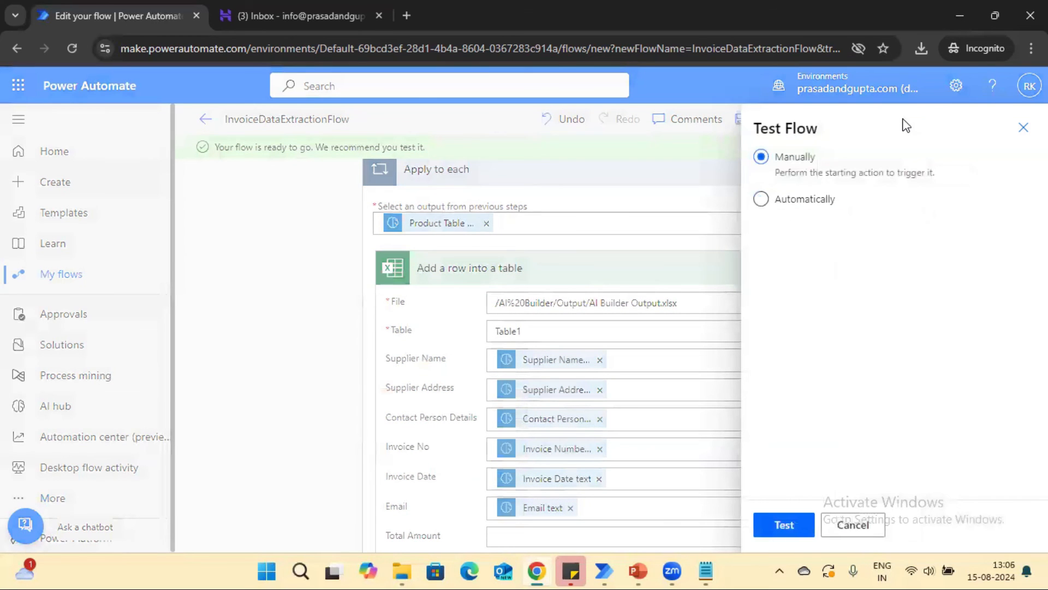
pyautogui.click(784, 524)
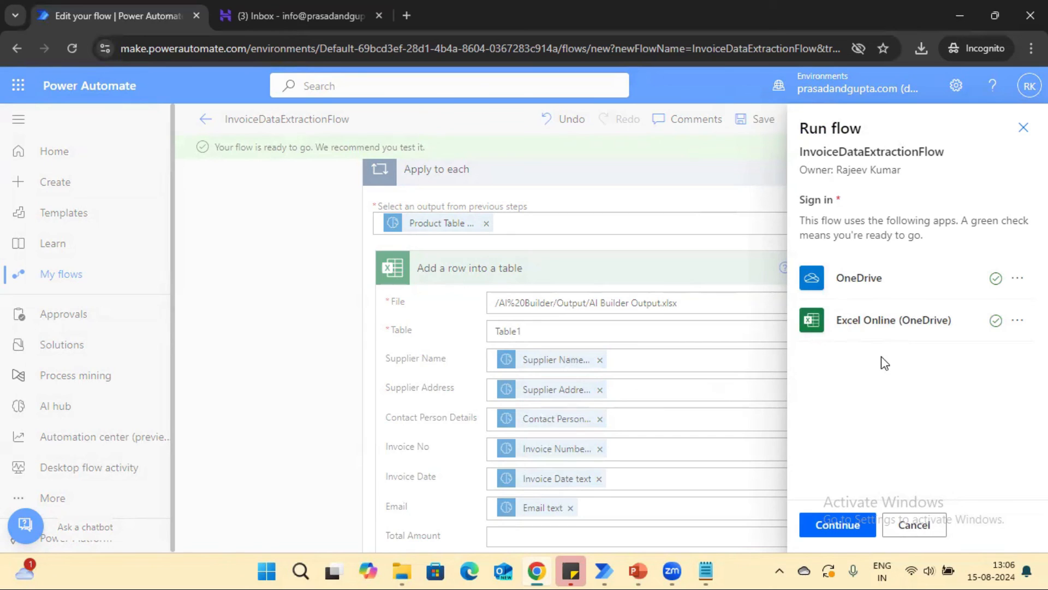
pyautogui.click(828, 527)
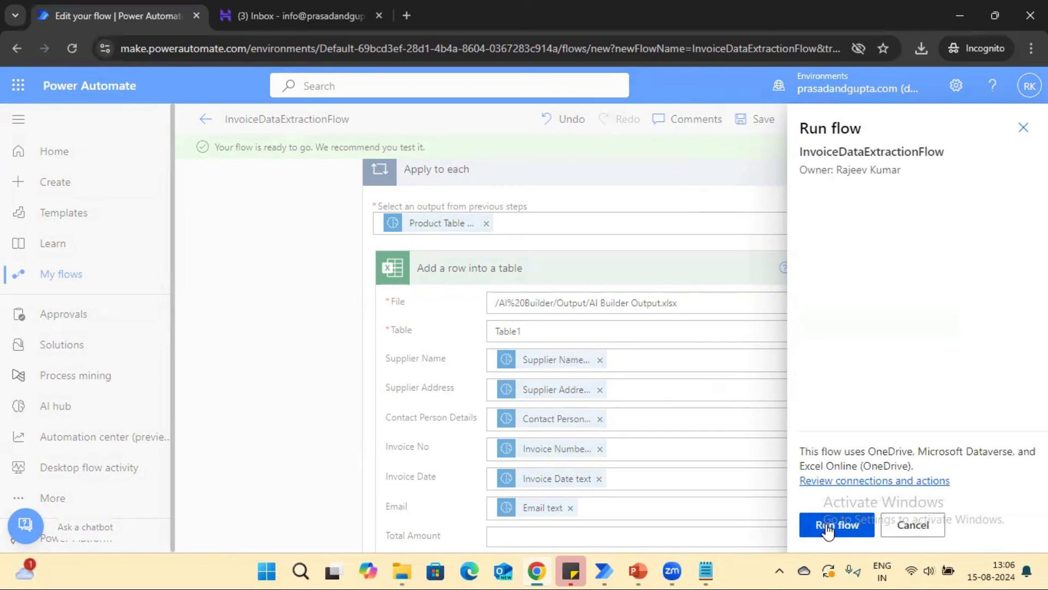
pyautogui.click(828, 527)
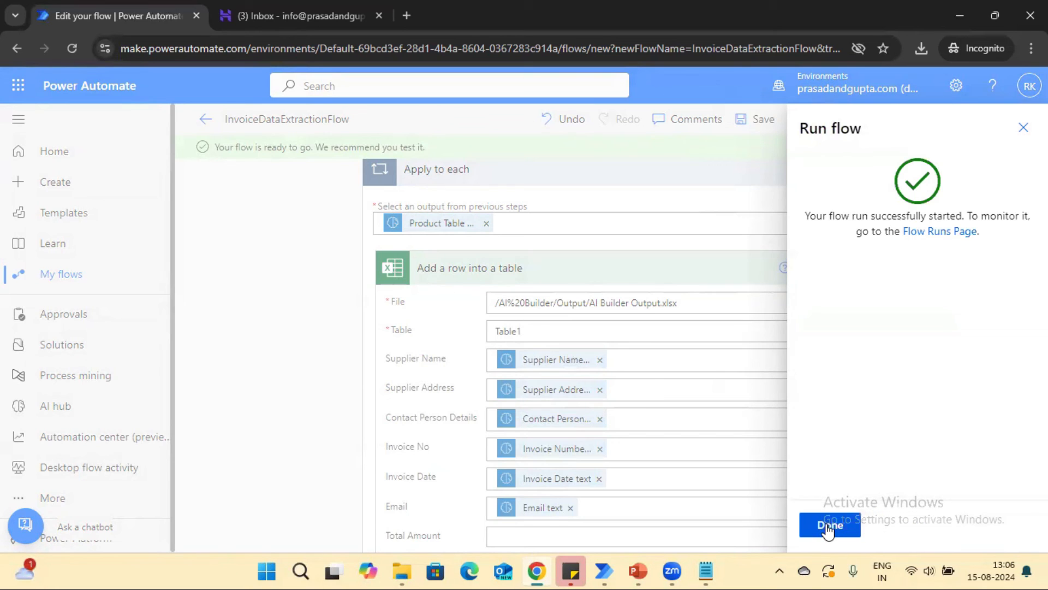
pyautogui.click(829, 527)
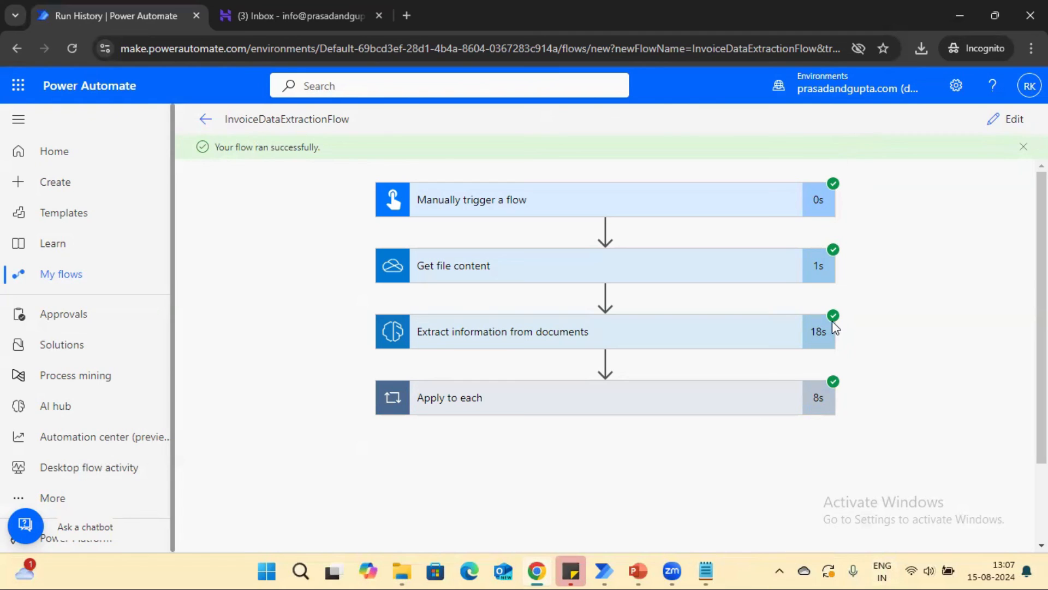
# Step: Switch to File Explorer and open AI Builder Output.xlsx from the Output folder to check the extracted invoice rows
pyautogui.click(402, 571)
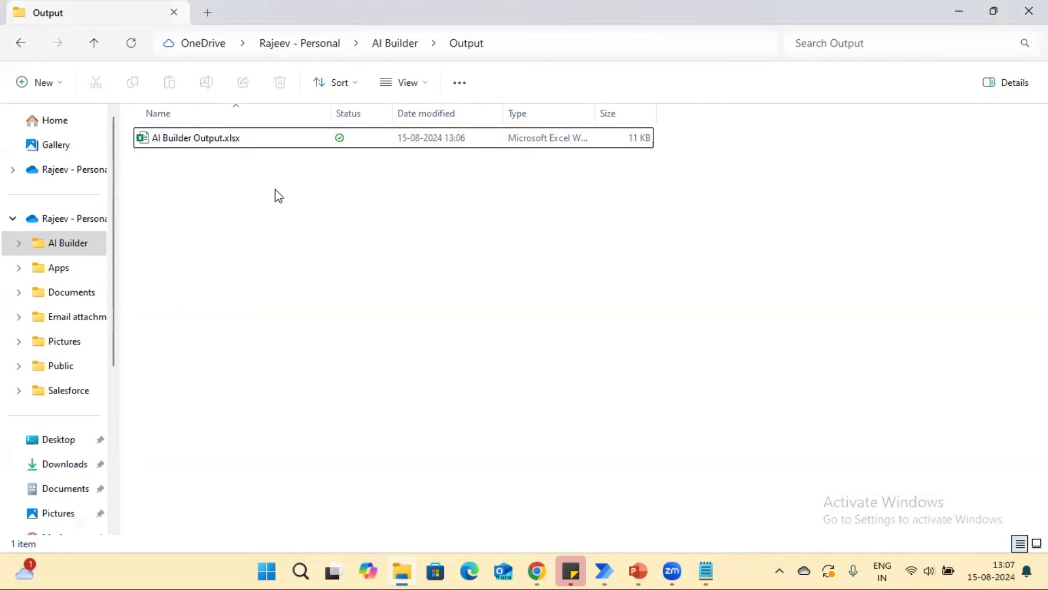
pyautogui.doubleClick(162, 140)
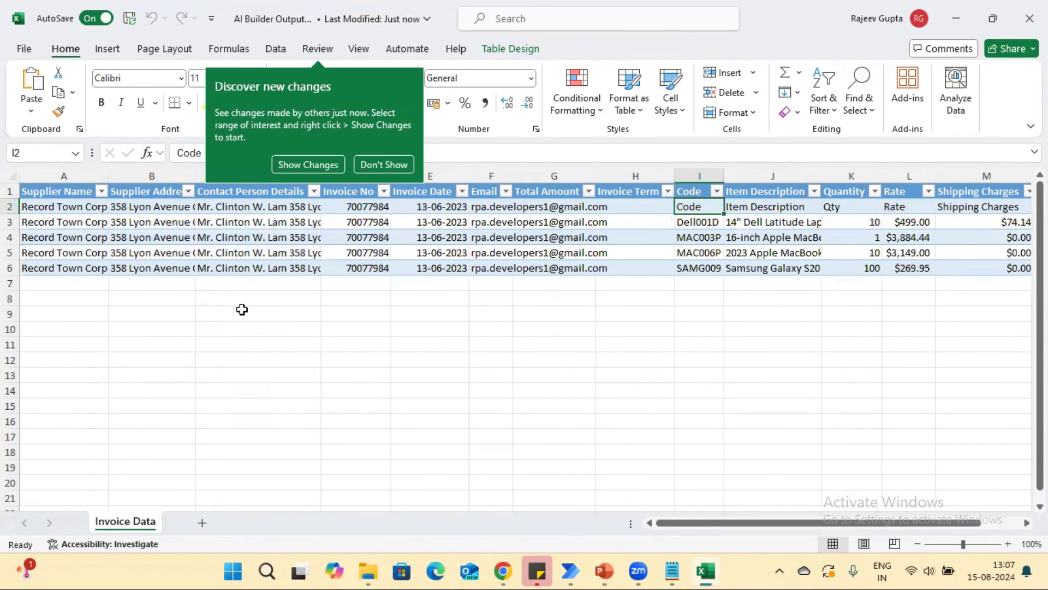
pyautogui.click(167, 311)
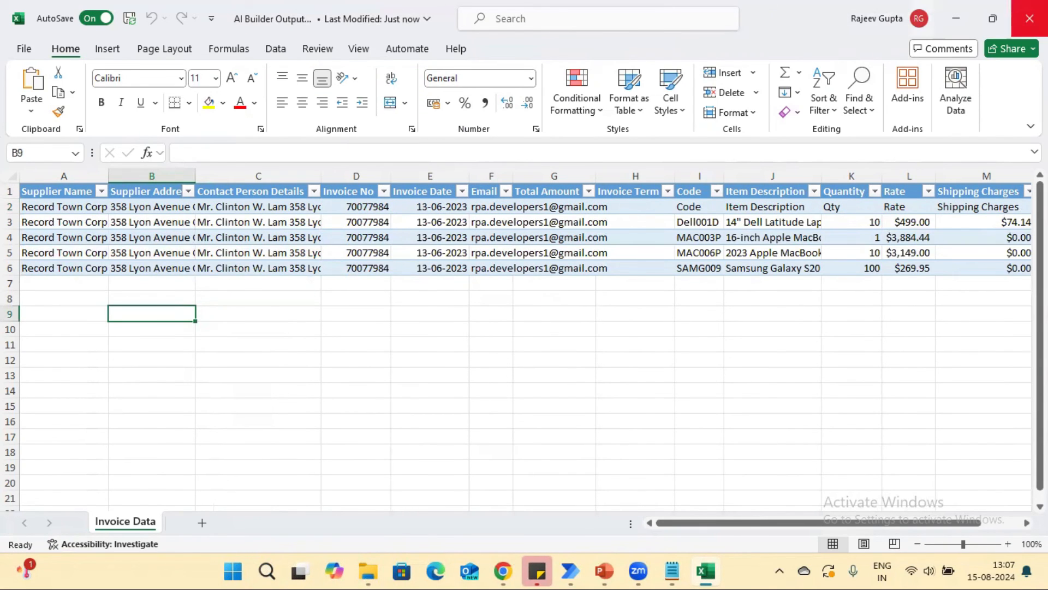
# Step: Close and reopen AI Builder Output.xlsx from the Output folder to check the refreshed invoice rows
pyautogui.click(1029, 18)
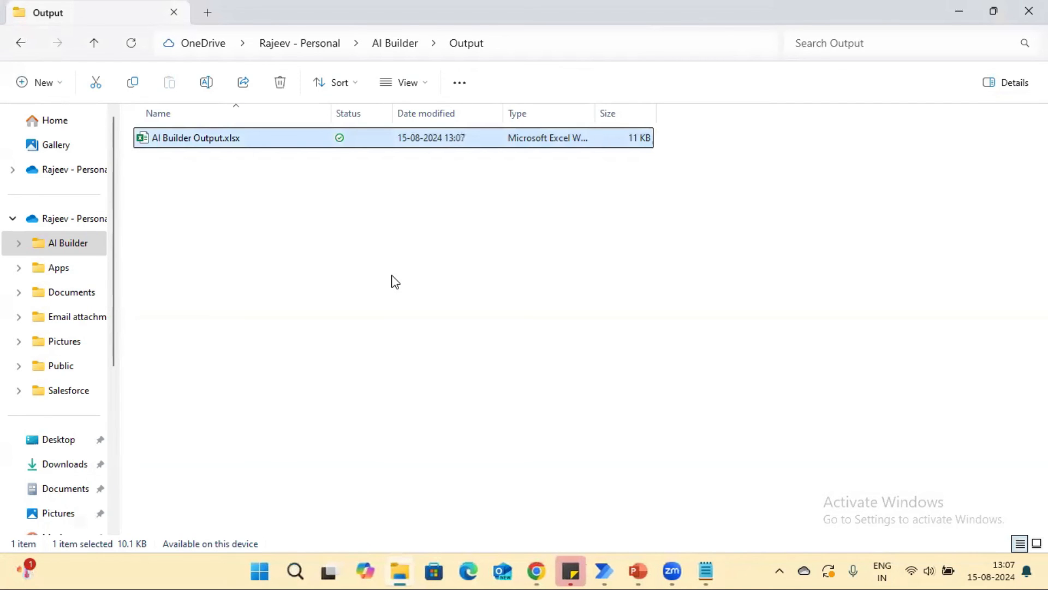
pyautogui.doubleClick(161, 144)
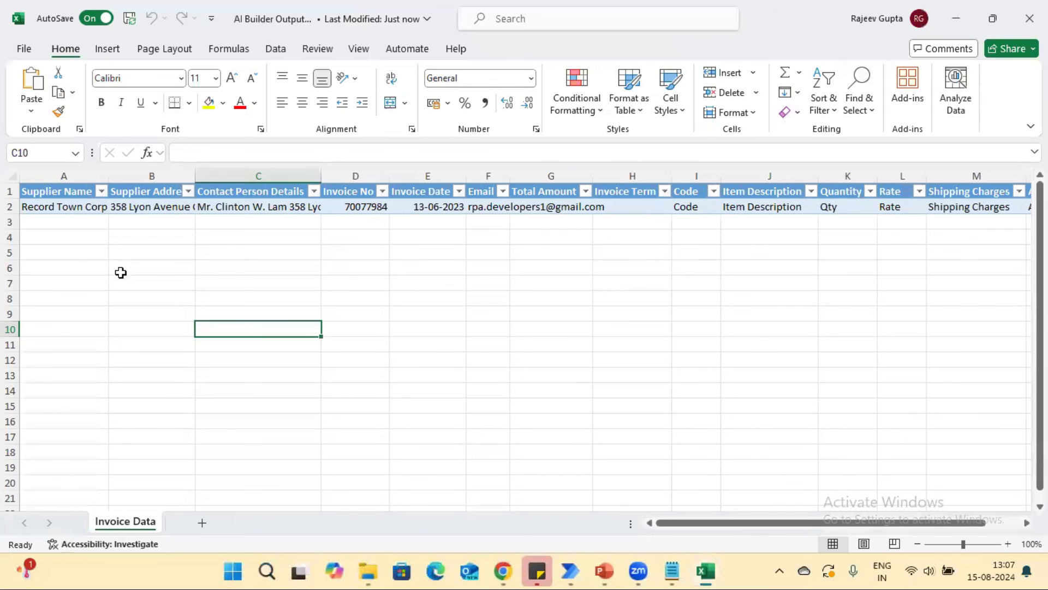
pyautogui.click(70, 208)
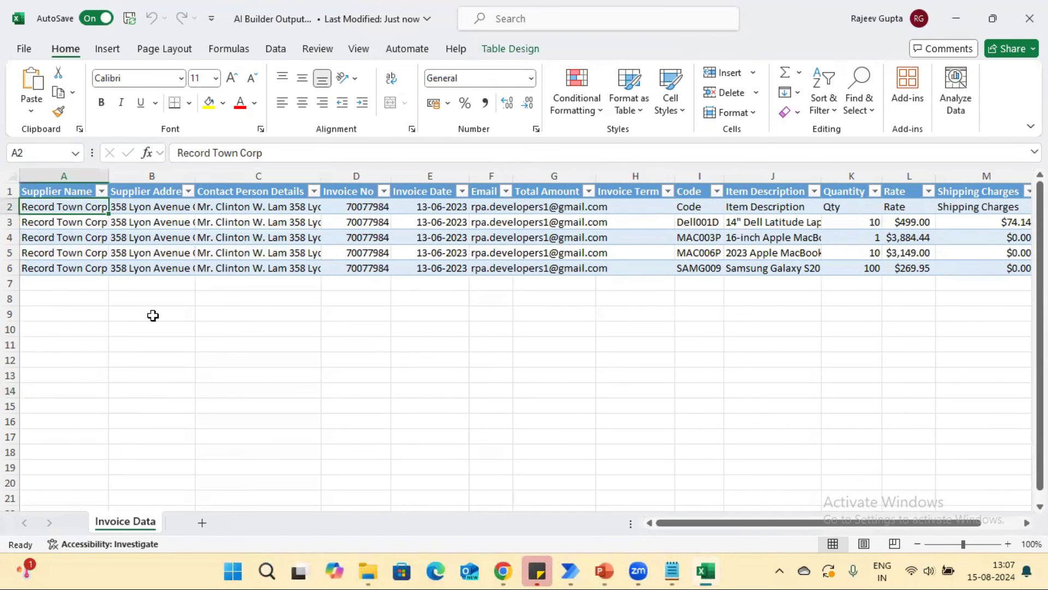
# Step: Open Sample Invoice_001.pdf from the AI Builder folder and compare its product table with the item rows in the Excel workbook
pyautogui.click(368, 571)
pyautogui.click(392, 44)
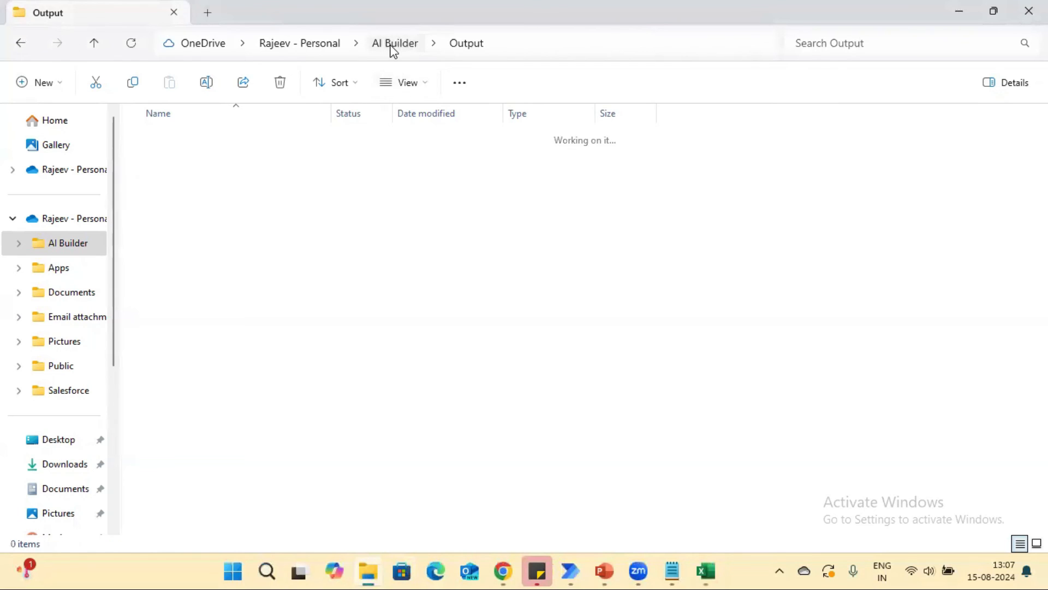
pyautogui.click(200, 170)
pyautogui.doubleClick(200, 168)
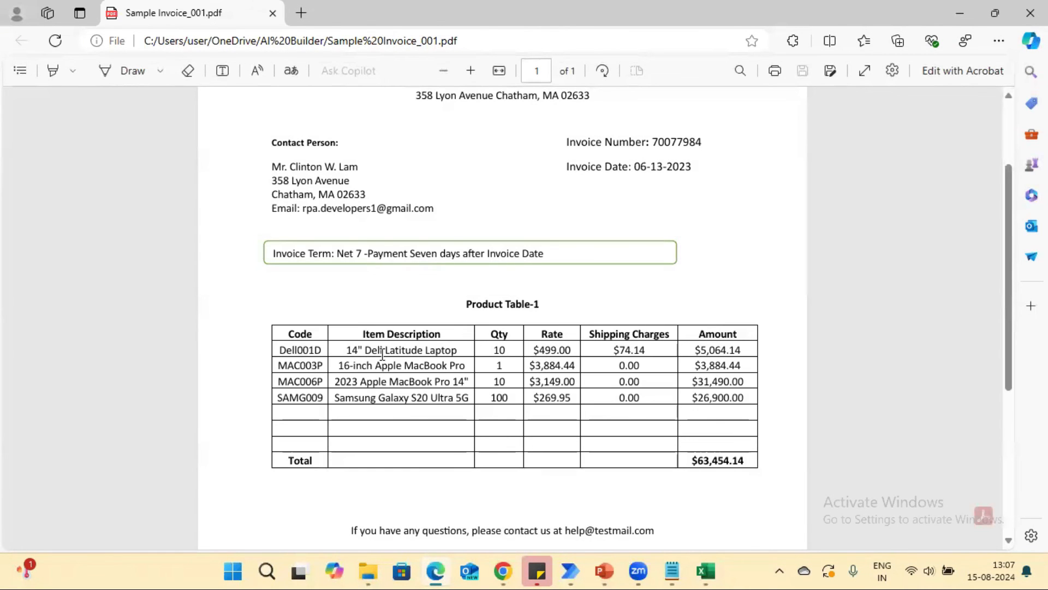
pyautogui.hotkey('alt', 'Tab')
pyautogui.hotkey('alt', 'Tab')
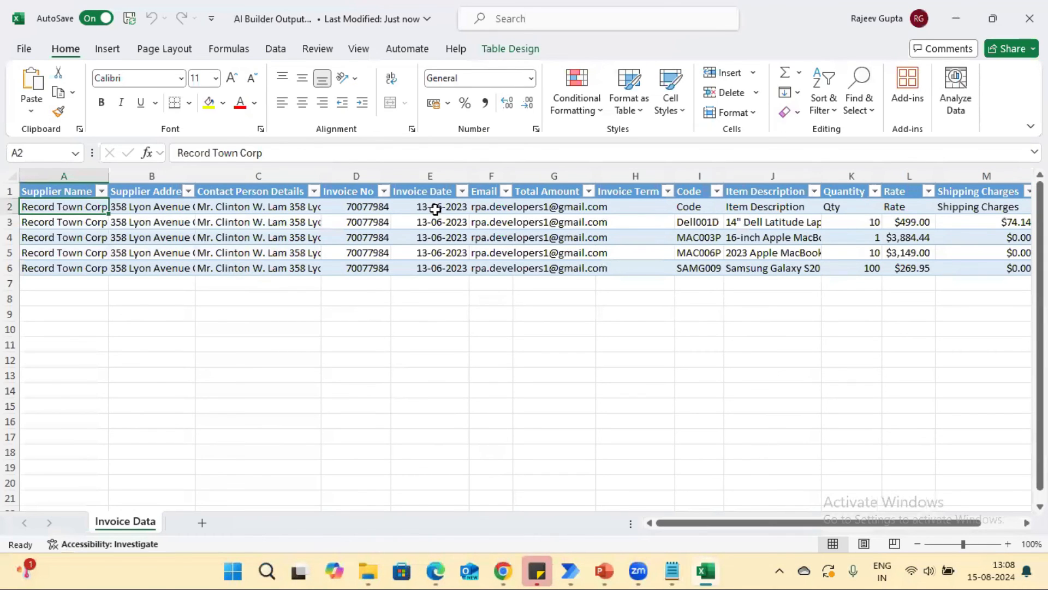
pyautogui.click(755, 221)
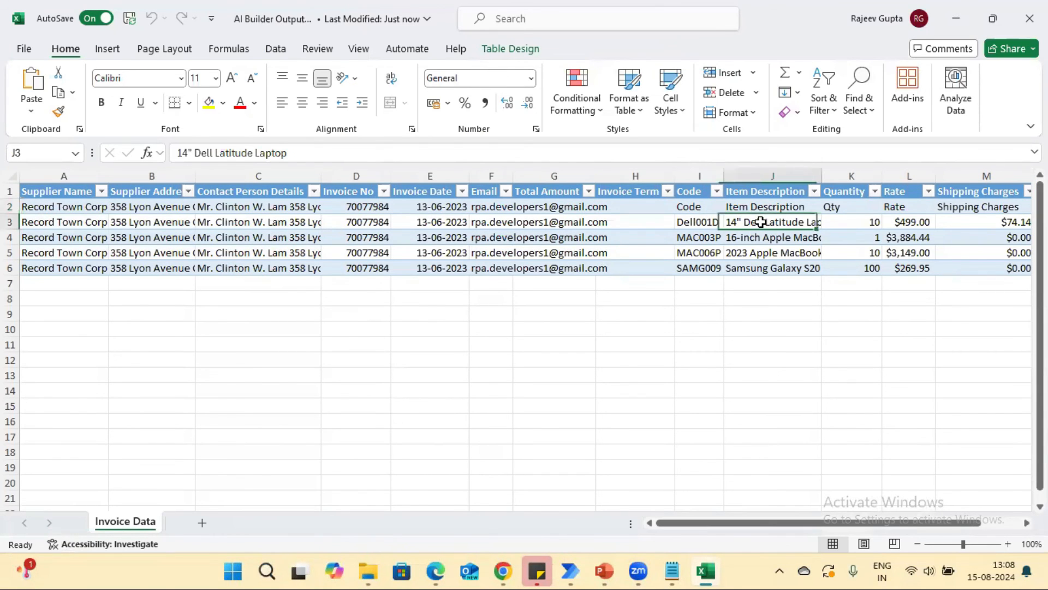
pyautogui.hotkey('alt', 'Tab')
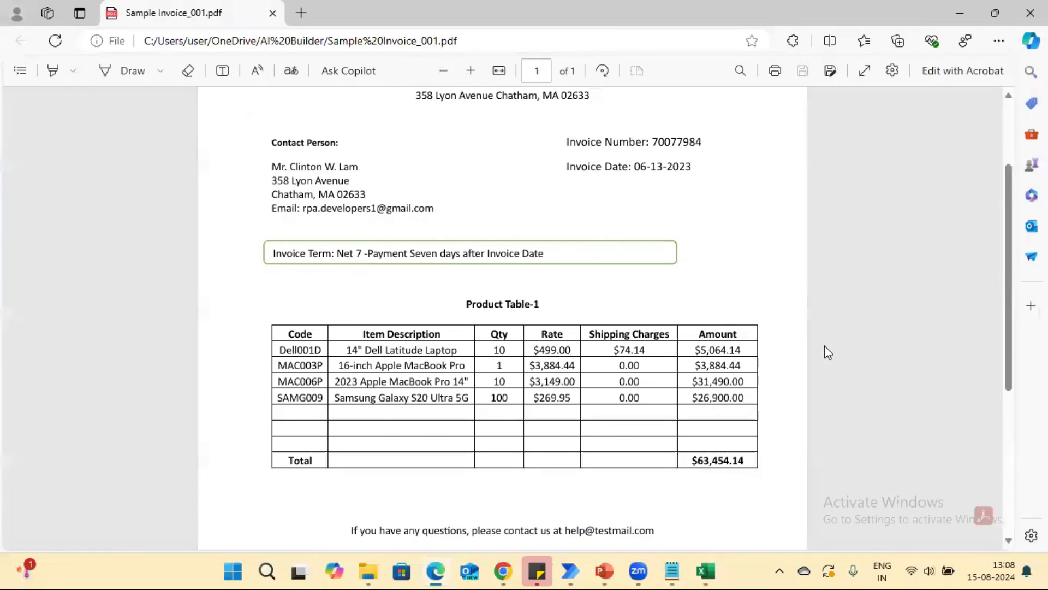
pyautogui.hotkey('alt', 'Tab')
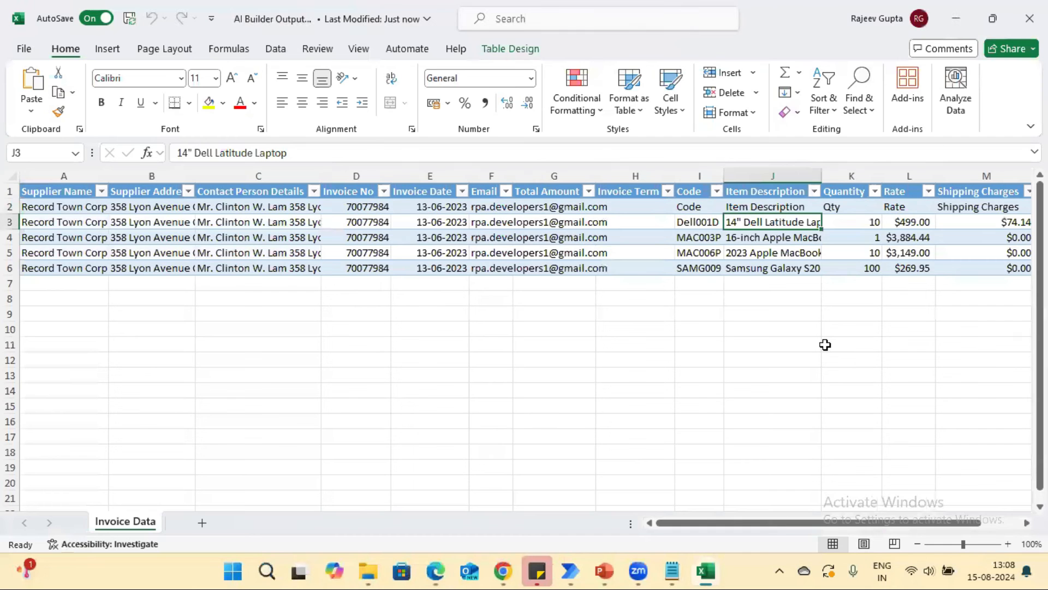
# Step: Bold the invoice details in A2:H6 and the product values in I3:N6, and check them against Sample Invoice_001.pdf
pyautogui.press('Up')
pyautogui.press('Left')
pyautogui.hotkey('shift', 'Right')
pyautogui.hotkey('shift', 'Right')
pyautogui.hotkey('shift', 'Right')
pyautogui.hotkey('shift', 'Right')
pyautogui.hotkey('shift', 'Right')
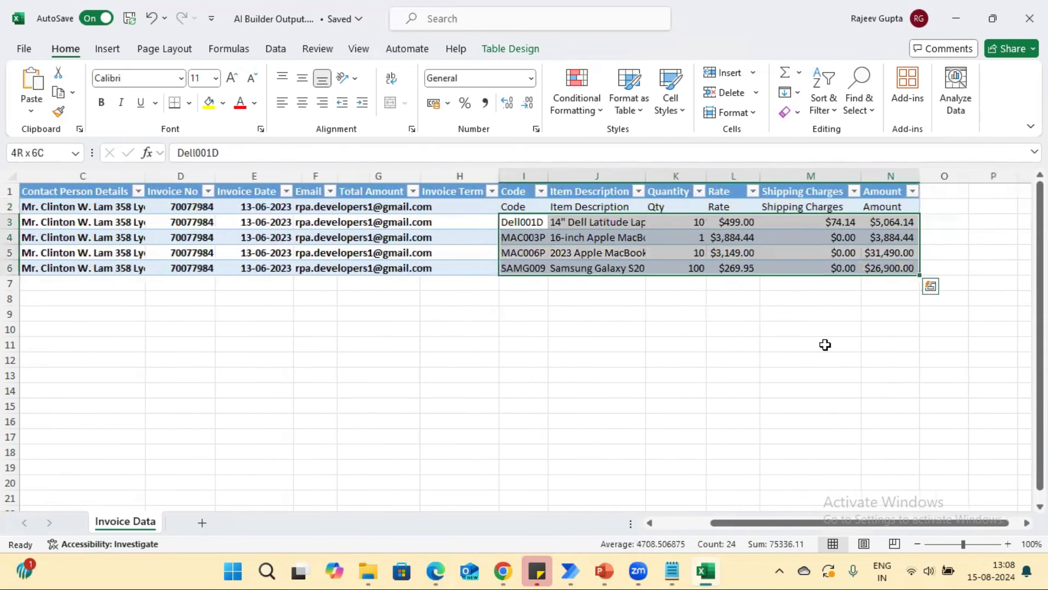
pyautogui.click(433, 572)
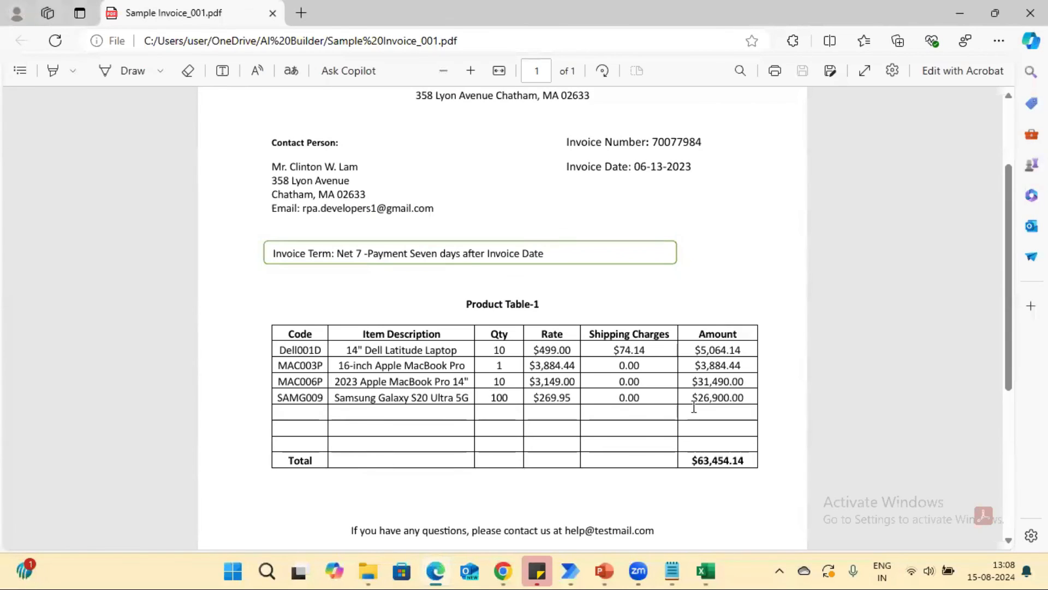
pyautogui.hotkey('alt', 'Tab')
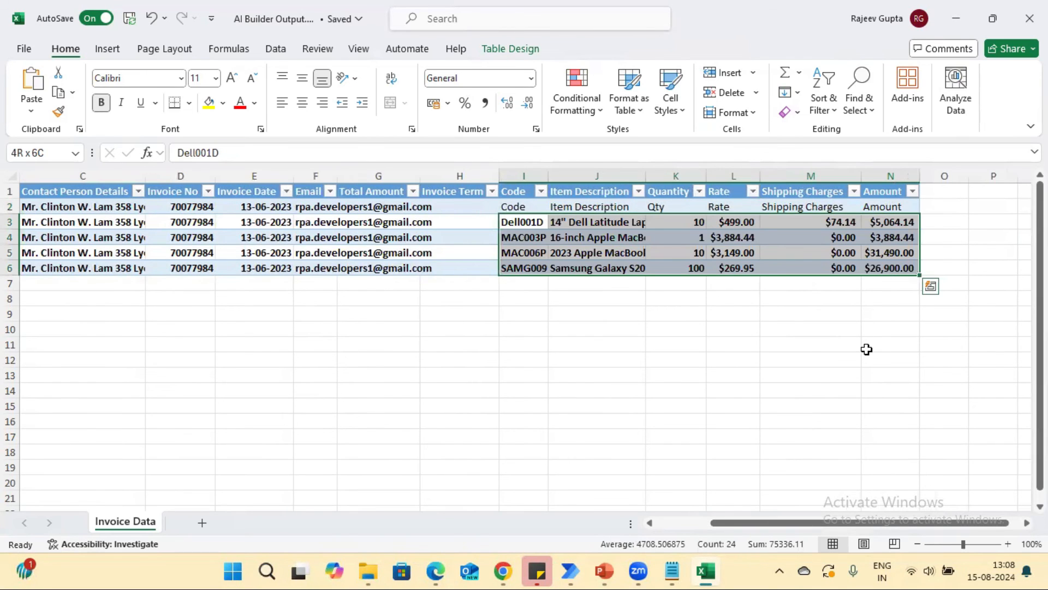
# Step: Autofit the Item Description column to show the full product names, and return to the first column
pyautogui.click(741, 302)
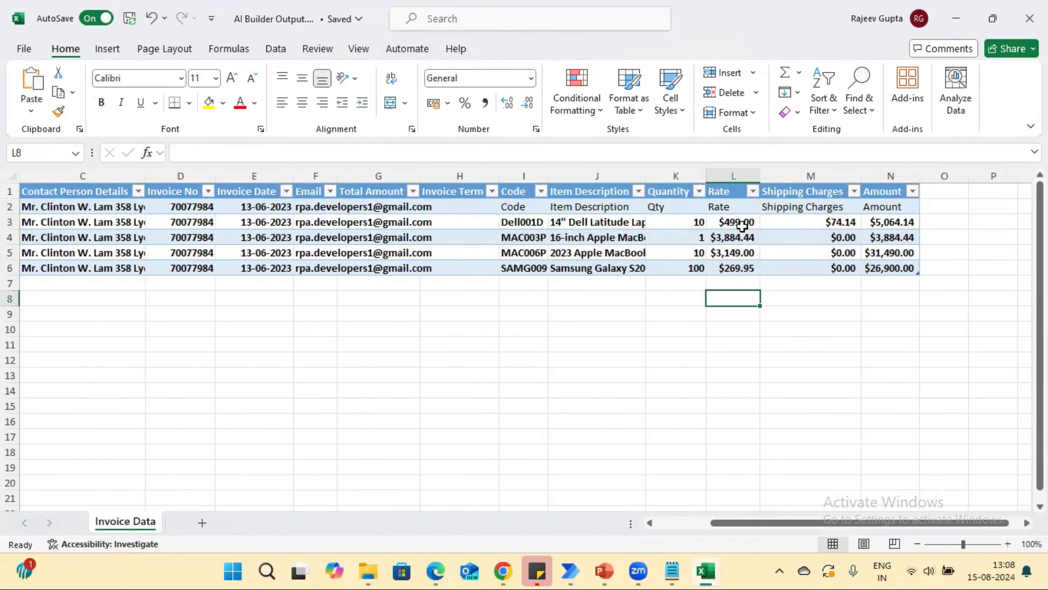
pyautogui.doubleClick(647, 175)
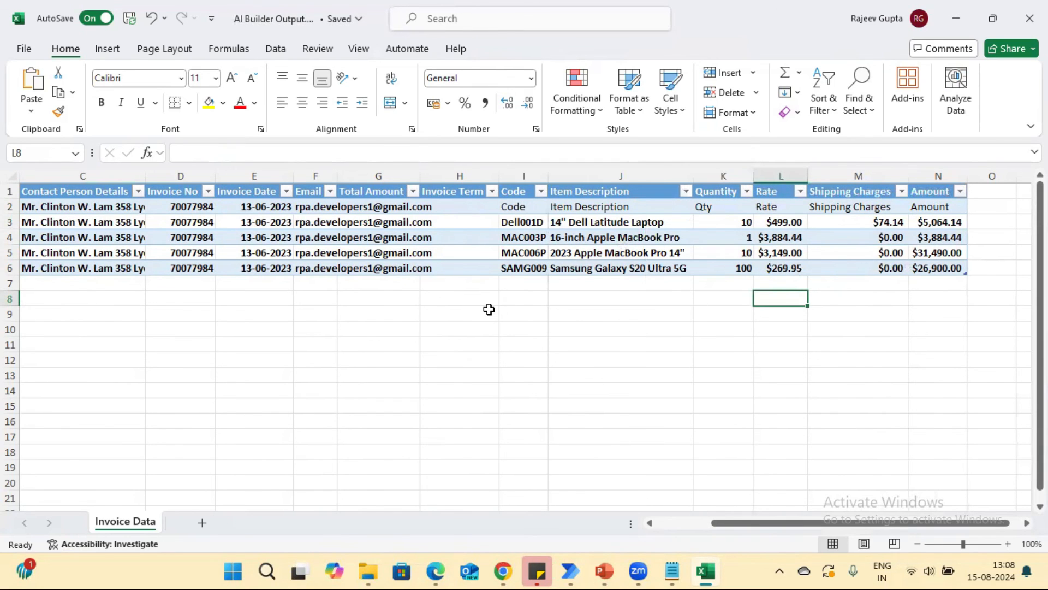
pyautogui.press('Left')
pyautogui.press('Left')
pyautogui.press('Home')
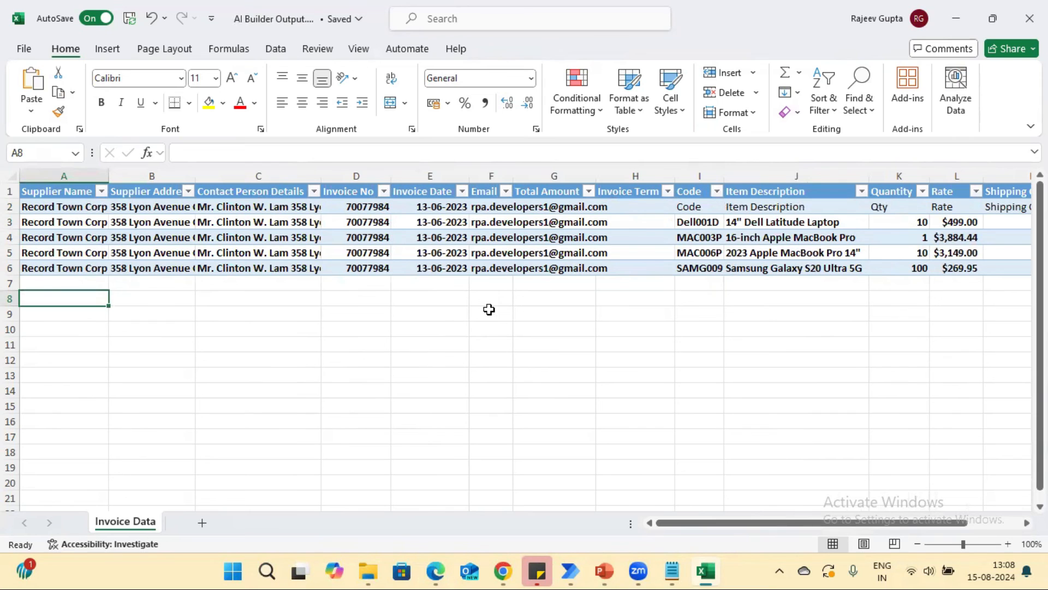
# Step: Compare the invoice date in cell E2 with the Invoice Date in Sample Invoice_001.pdf
pyautogui.click(425, 205)
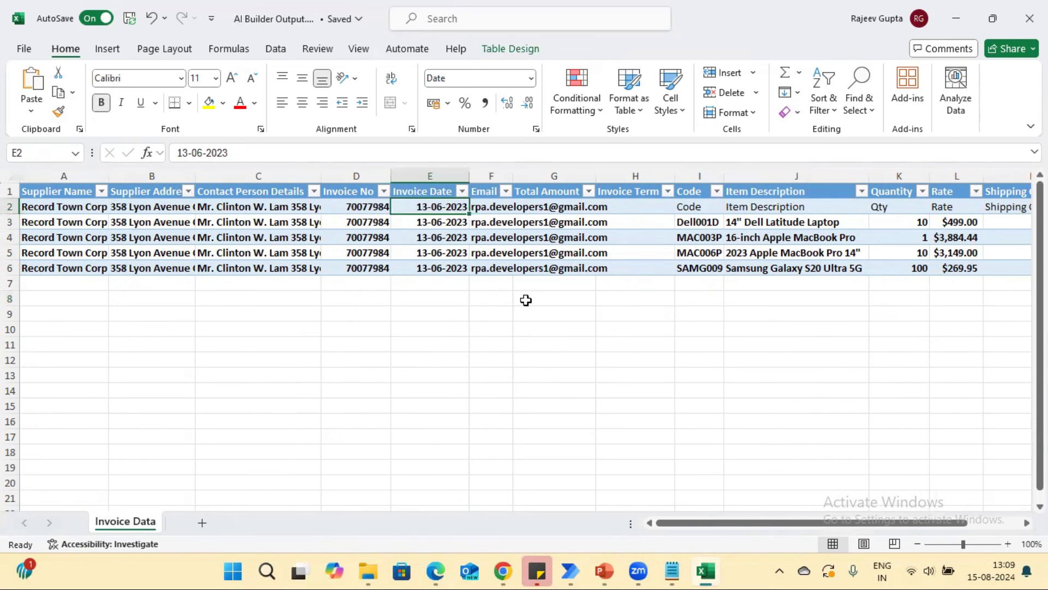
pyautogui.click(437, 570)
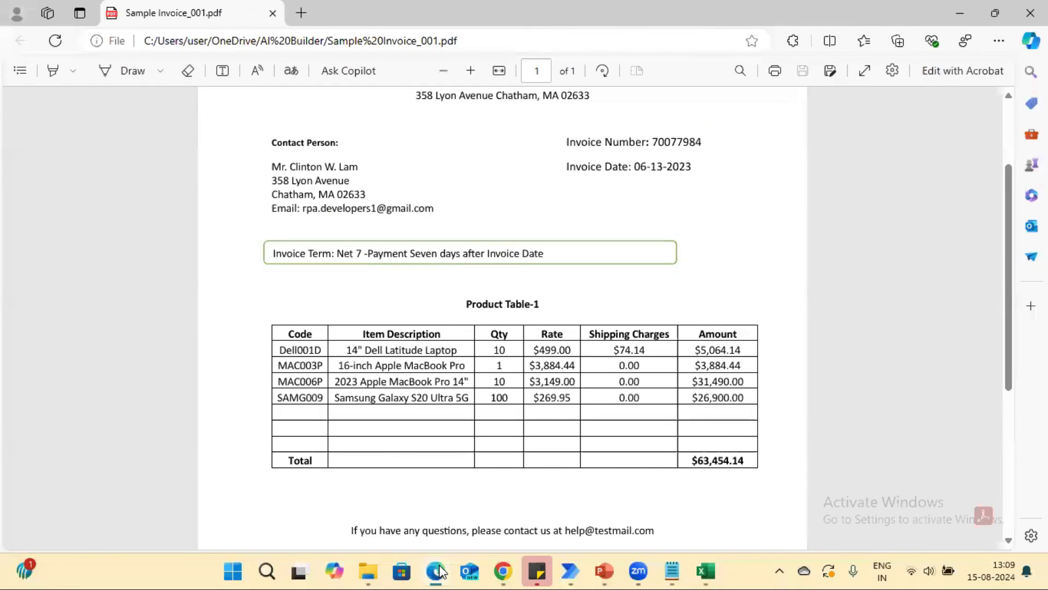
pyautogui.hotkey('alt', 'Tab')
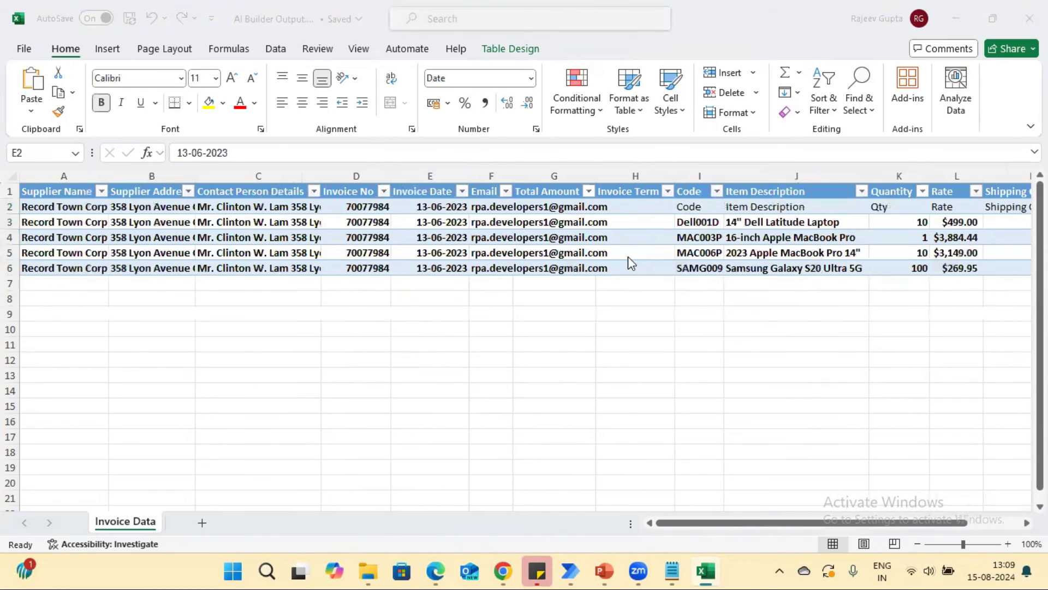
pyautogui.hotkey('alt', 'Tab')
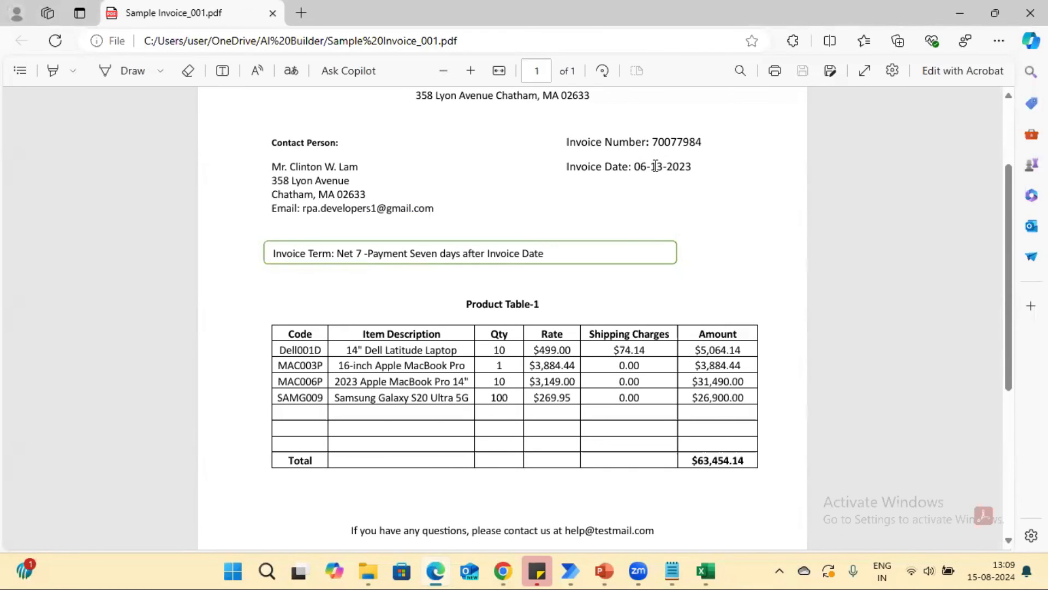
pyautogui.hotkey('alt', 'Tab')
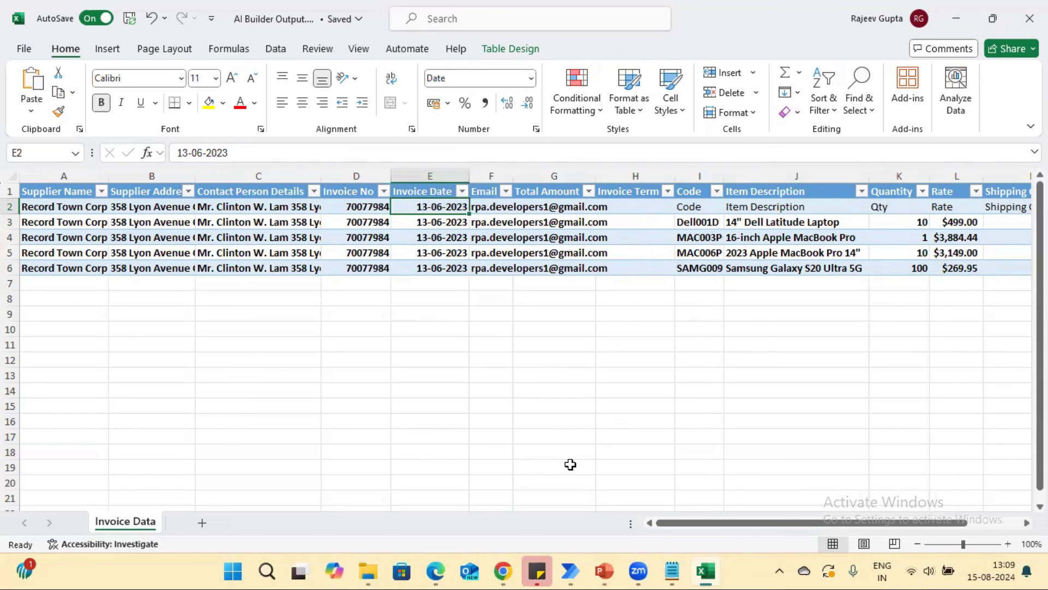
# Step: Switch to the running AI Builder slide show in PowerPoint and go back to its title slide
pyautogui.click(604, 571)
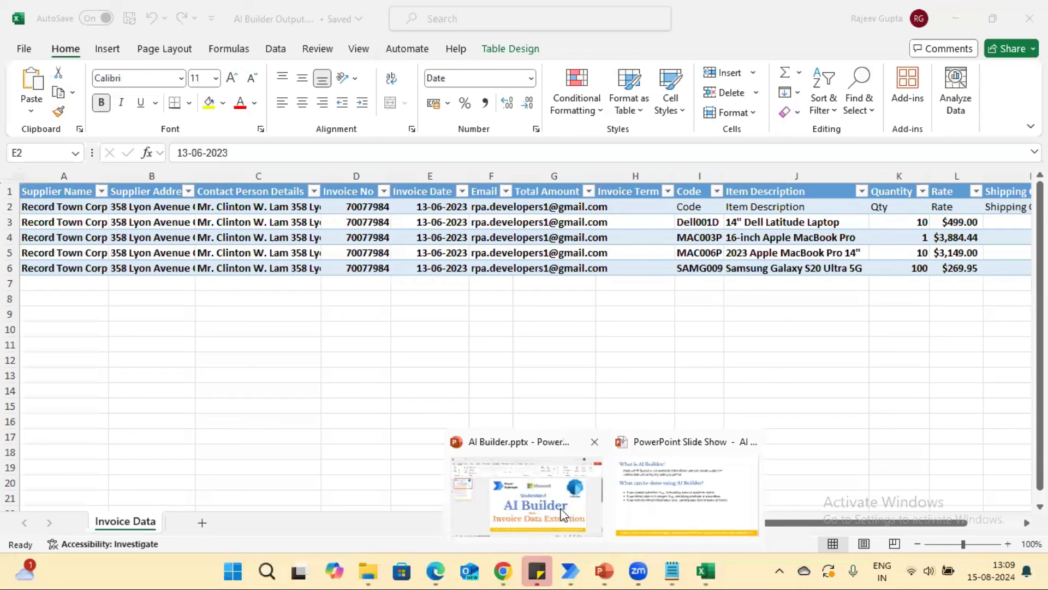
pyautogui.click(665, 490)
pyautogui.press('Left')
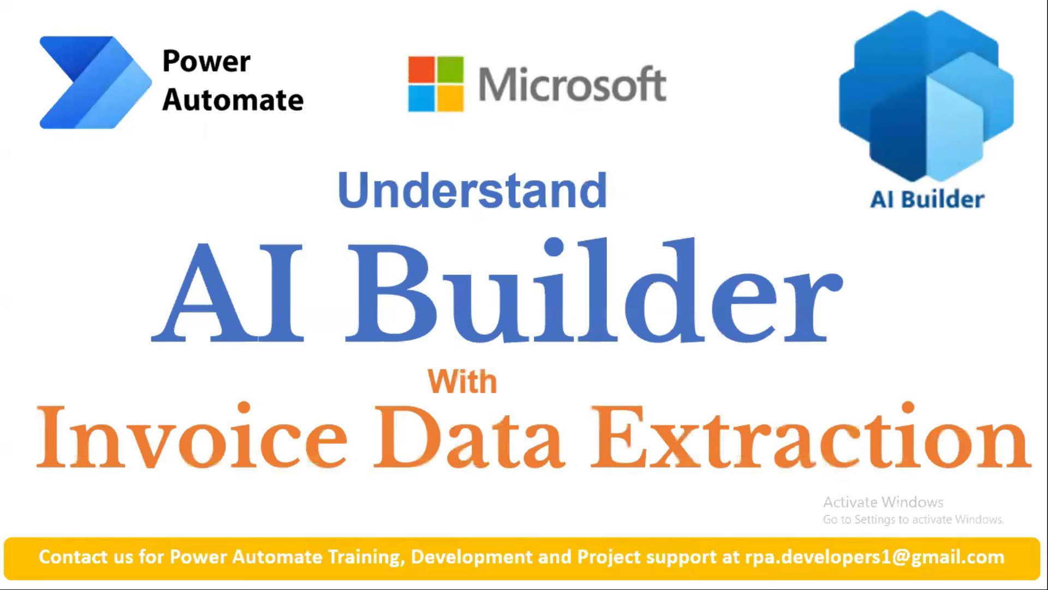